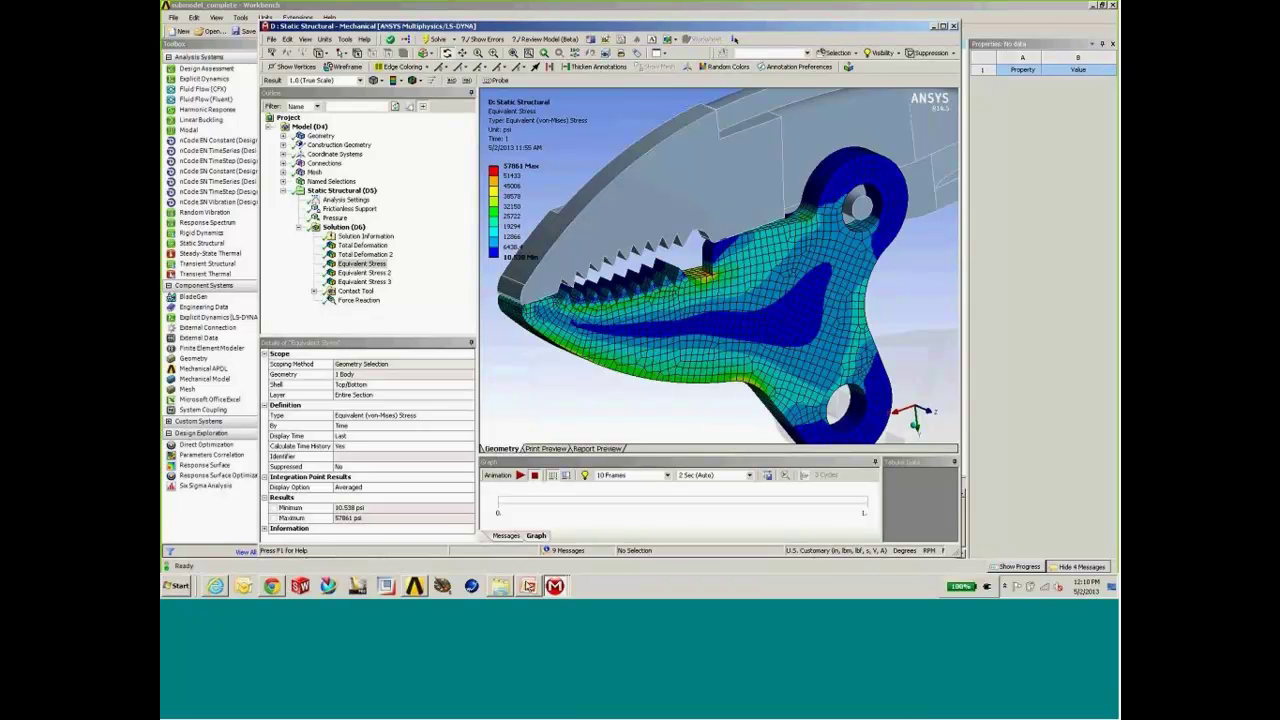
- Switch to the Workbench project schematic and duplicate the upper Static Structural system from its Geometry cell
left_click(413, 586)
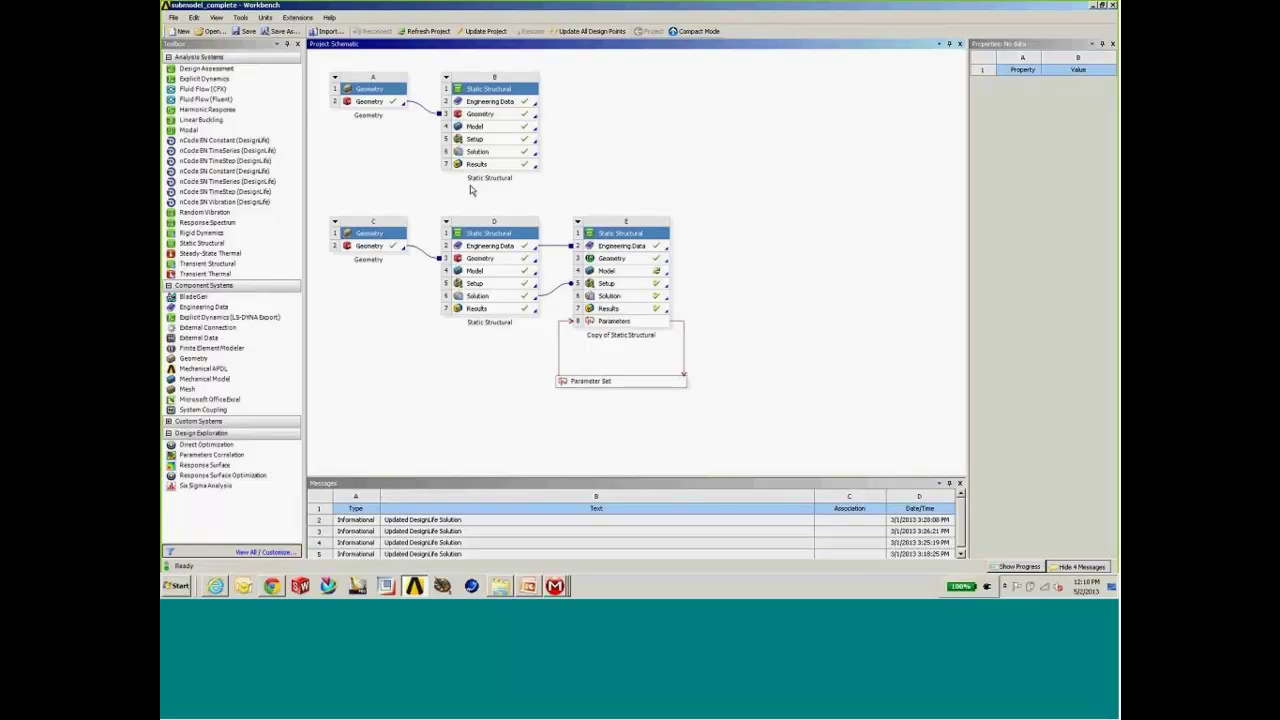
right_click(504, 116)
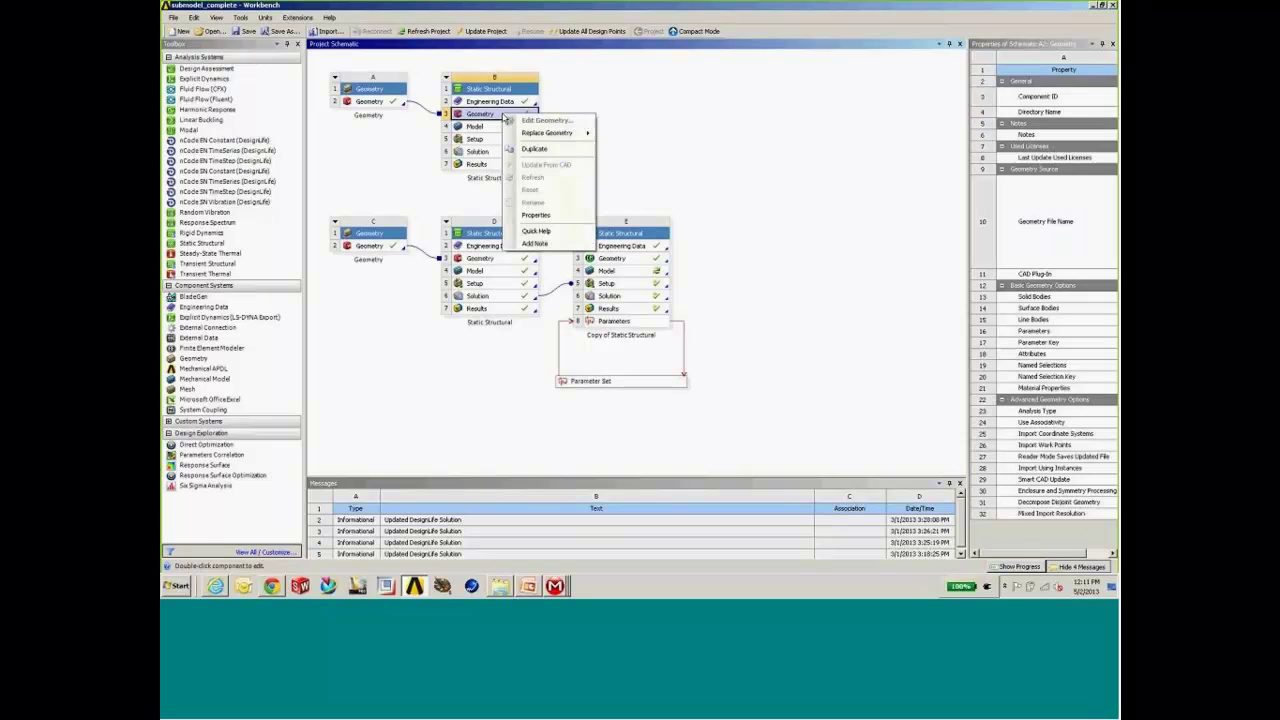
left_click(562, 149)
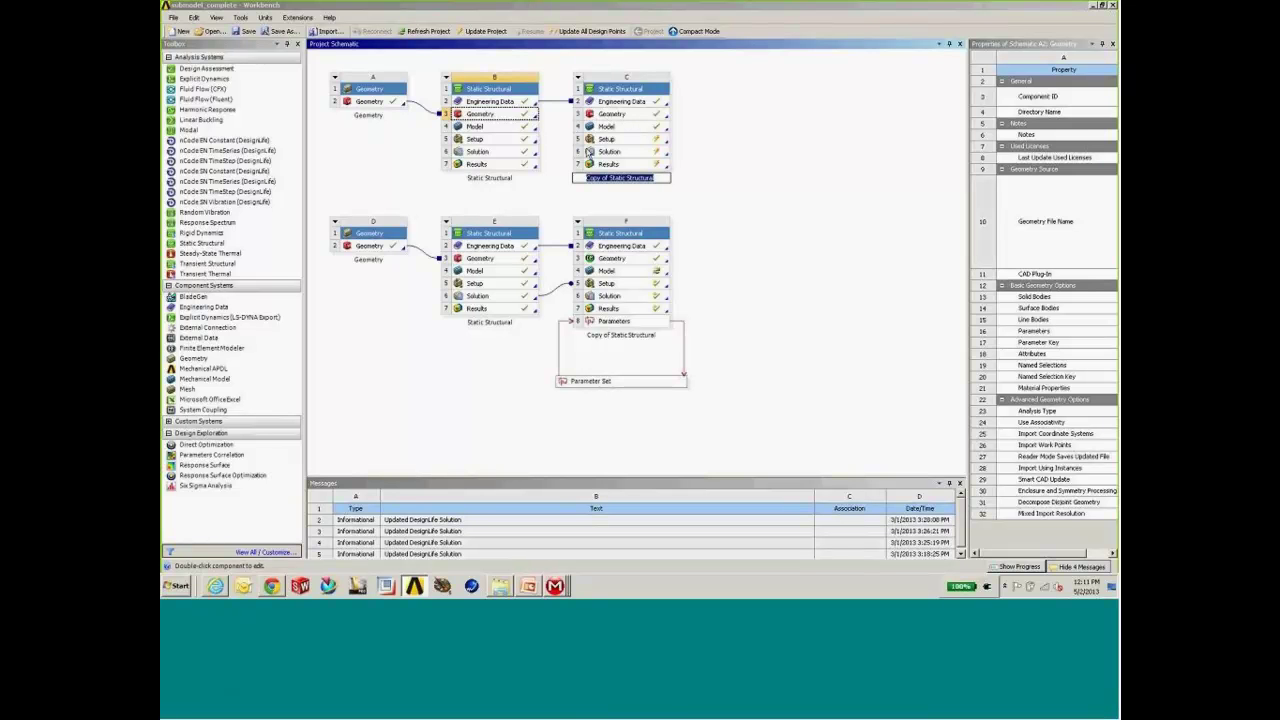
right_click(634, 118)
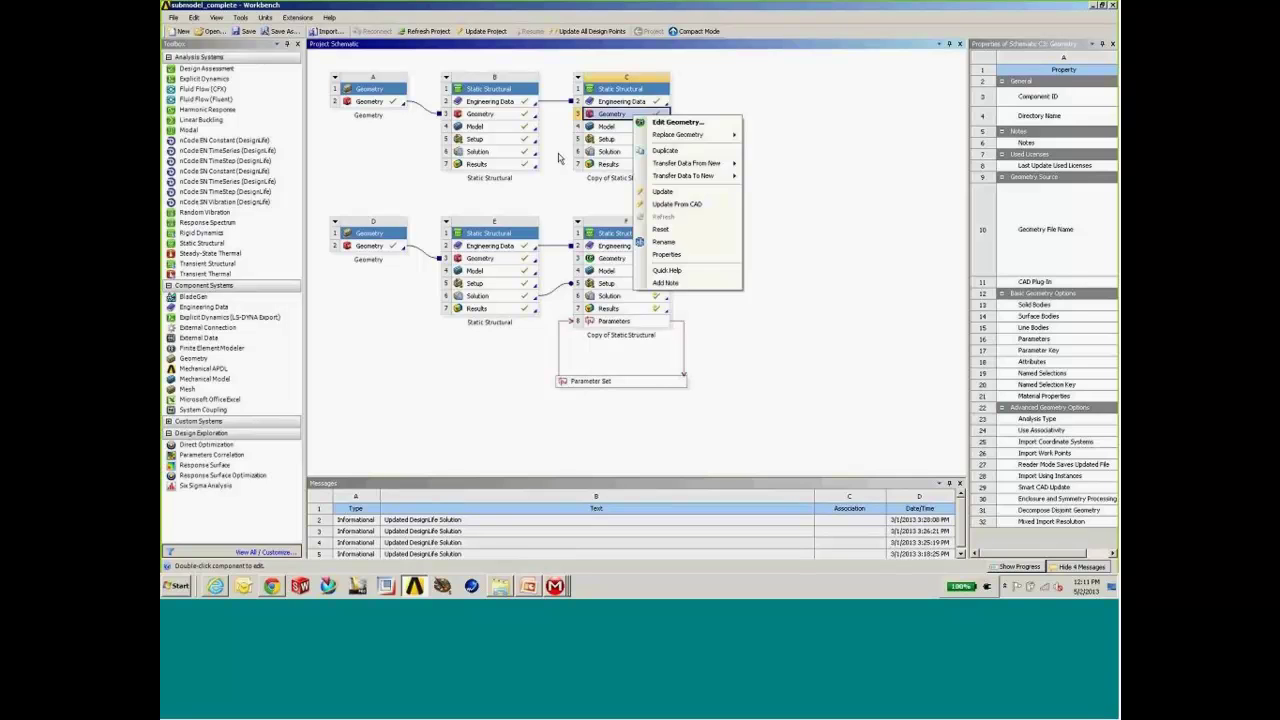
left_click(789, 103)
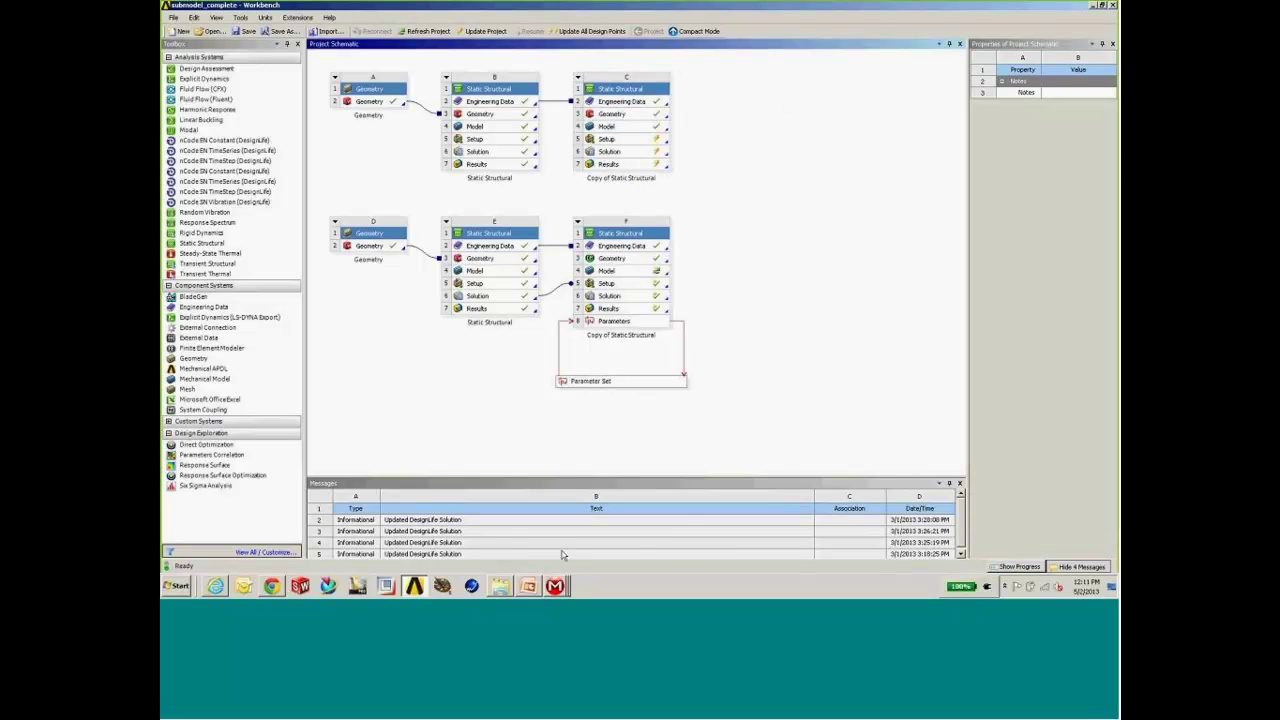
- Switch to the DesignModeler window of the lower Copy of Static Structural system, maximize it and view the sliced jaw model
left_click(561, 591)
left_click(512, 548)
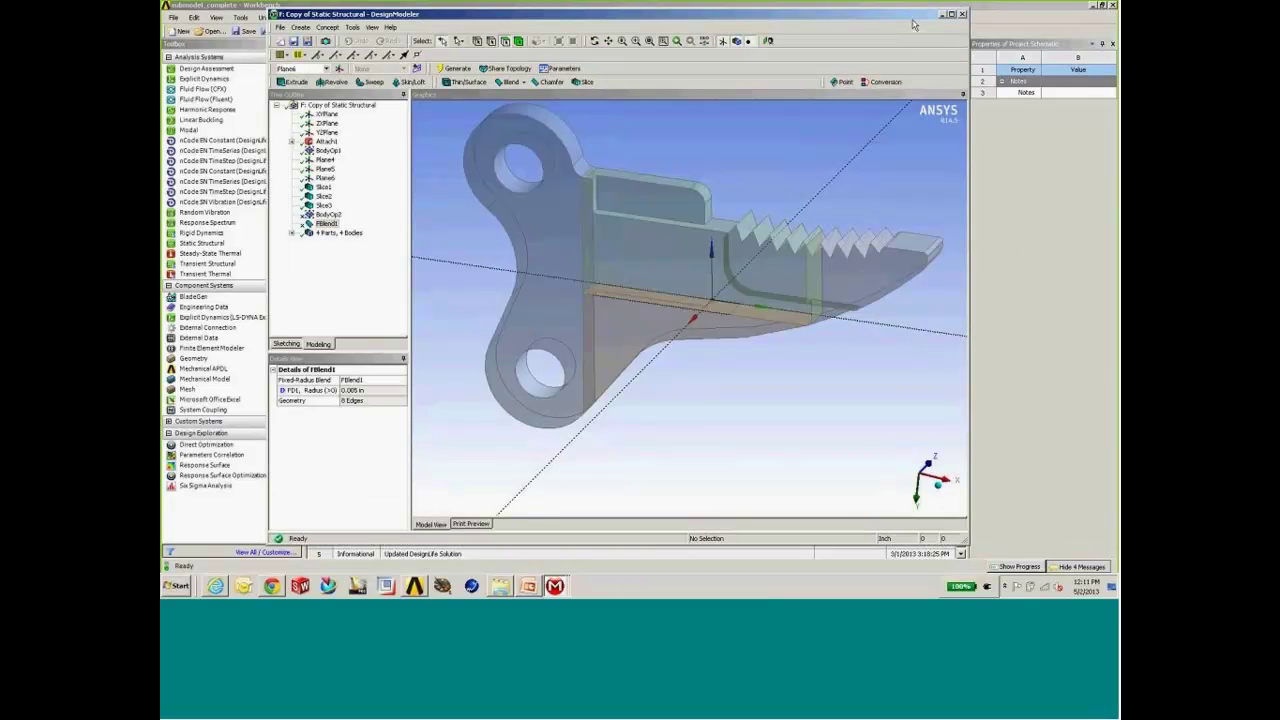
left_click(952, 15)
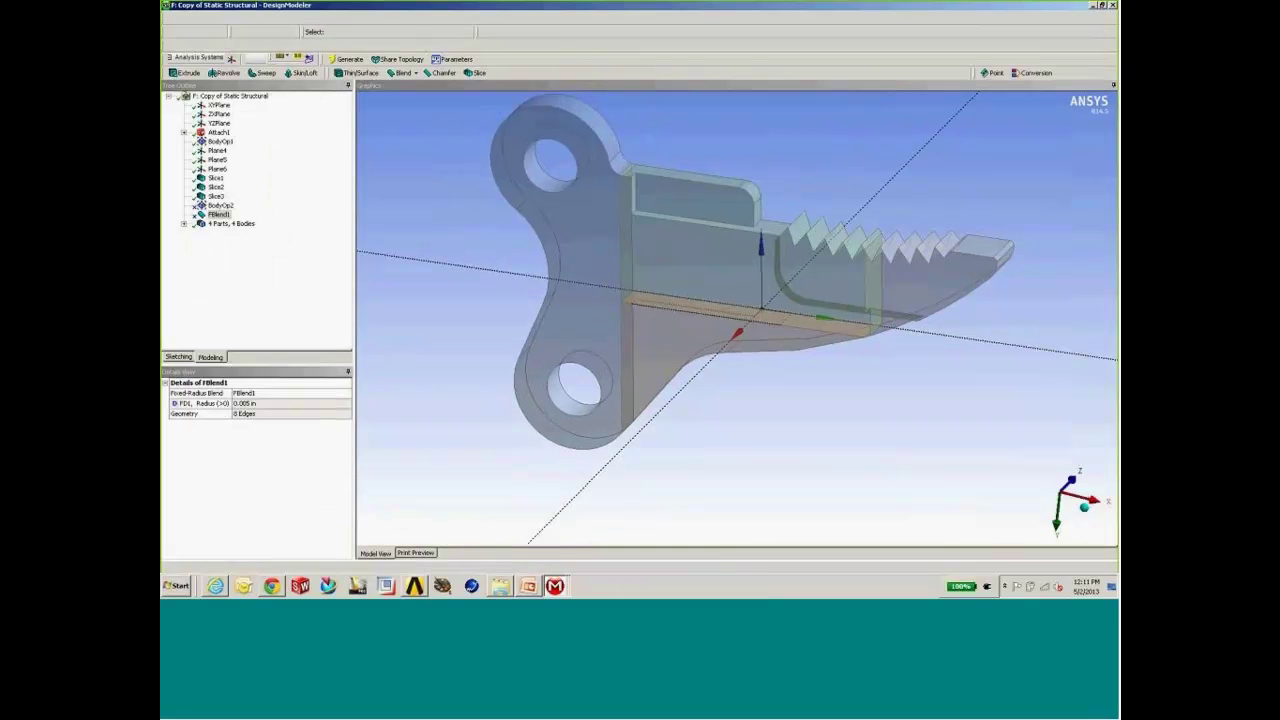
middle_click_drag(690, 280, 663, 340, "ctrl")
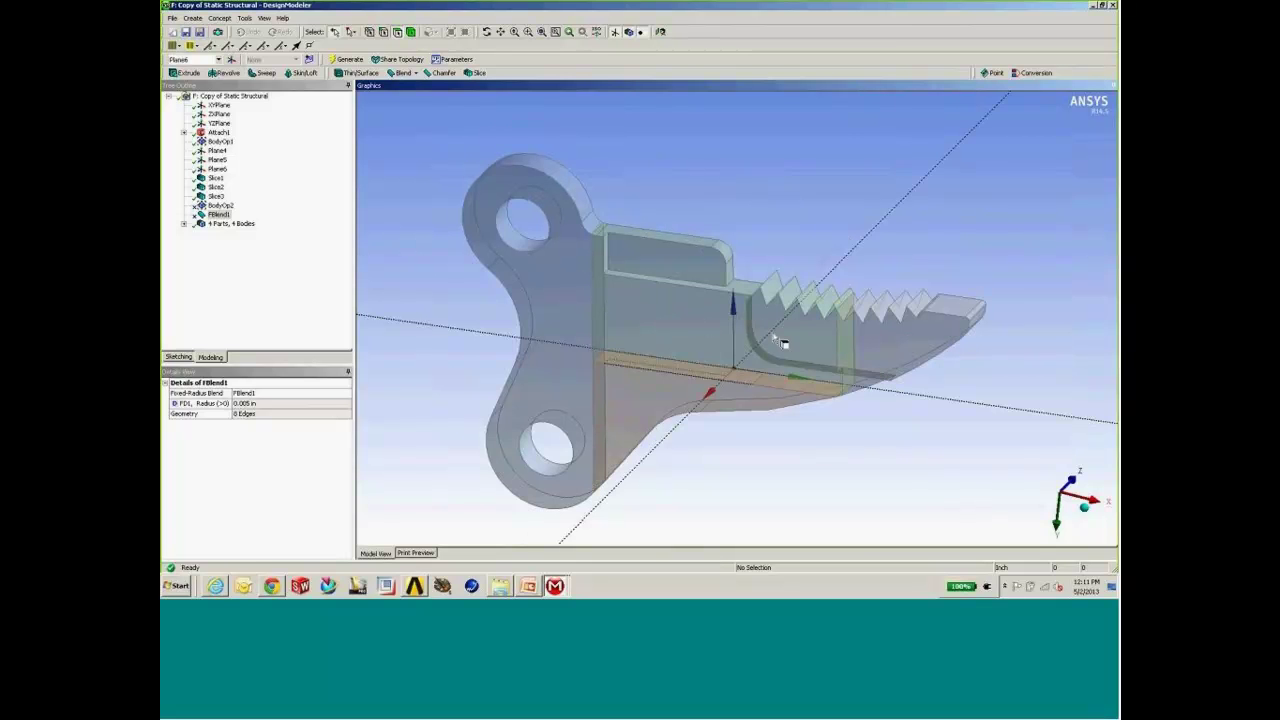
middle_click_drag(774, 334, 775, 308)
middle_click_drag(775, 308, 792, 284, "ctrl")
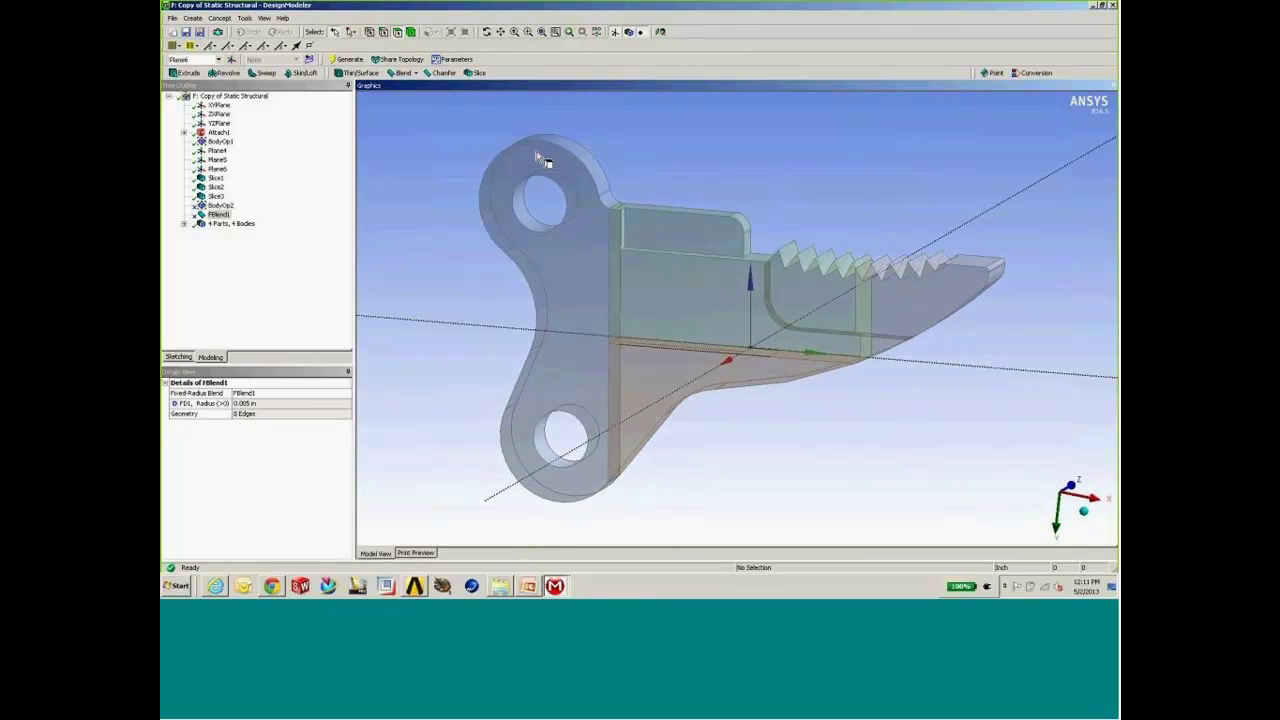
- Inspect the toothed middle body of the sliced jaw and the Plane4 feature's offset definition
left_click(411, 33)
left_click(663, 309)
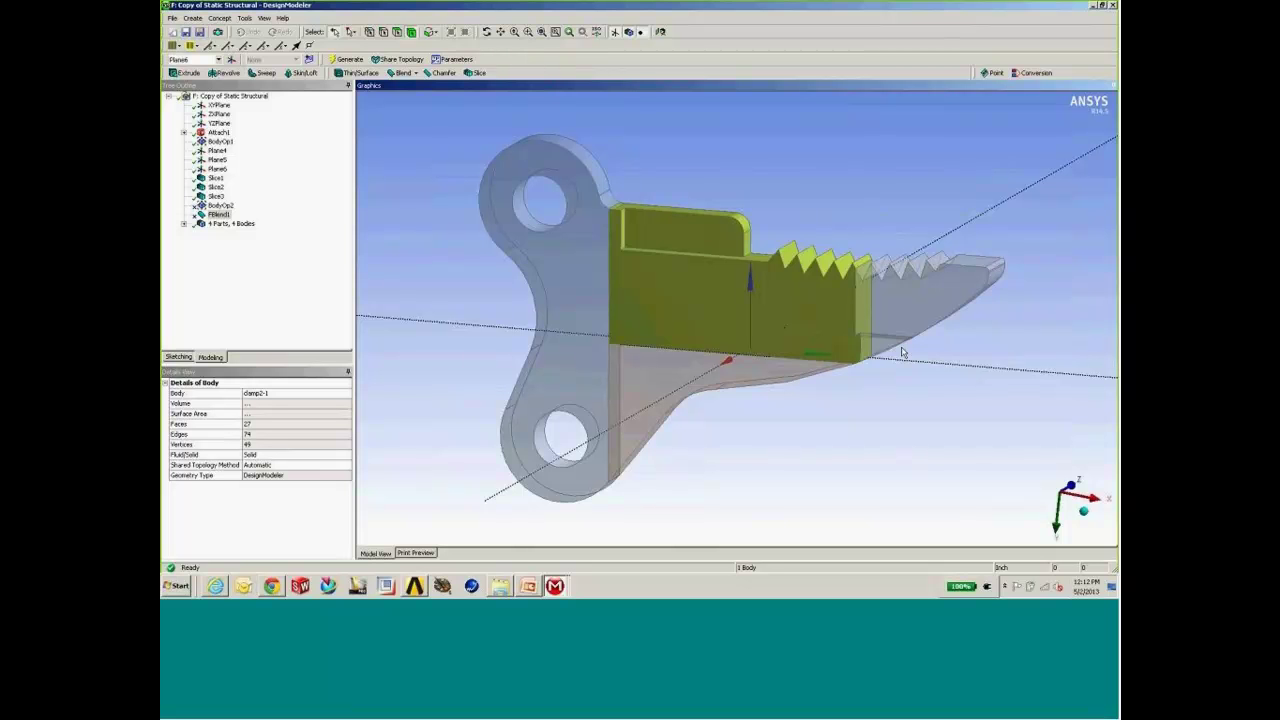
left_click(220, 151)
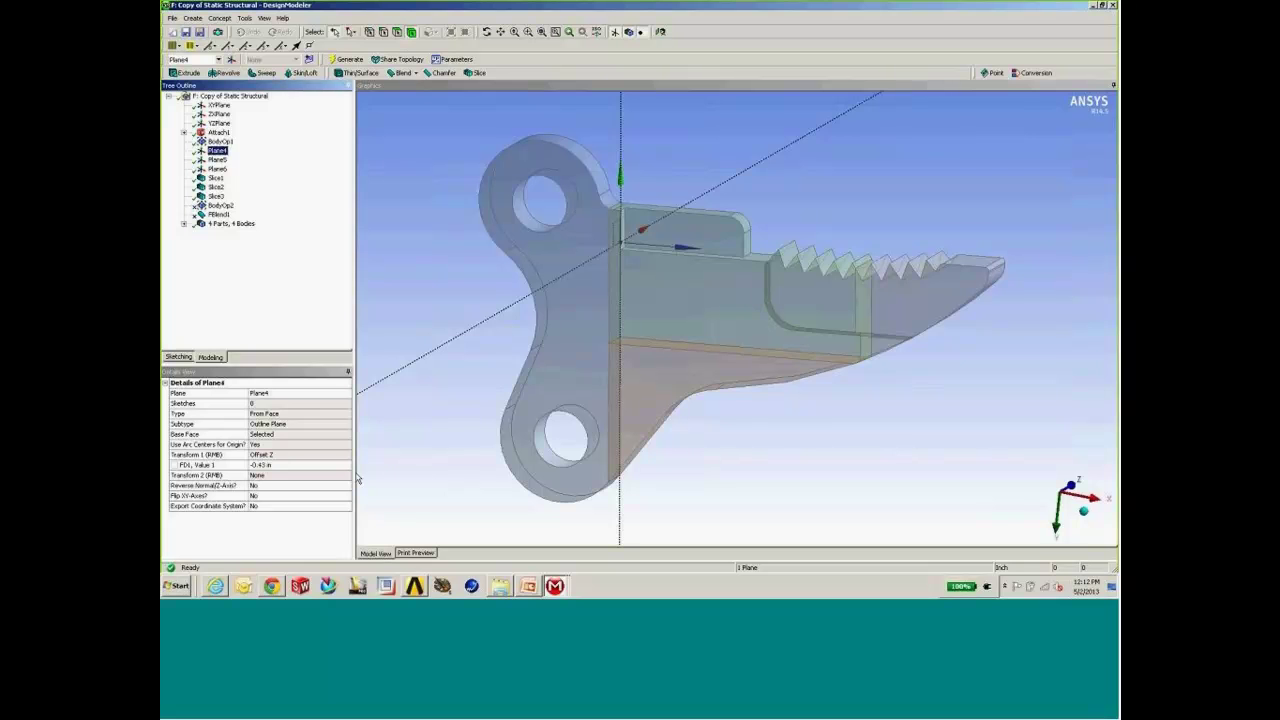
middle_click_drag(672, 275, 669, 299)
scroll(668, 289, "down", 1)
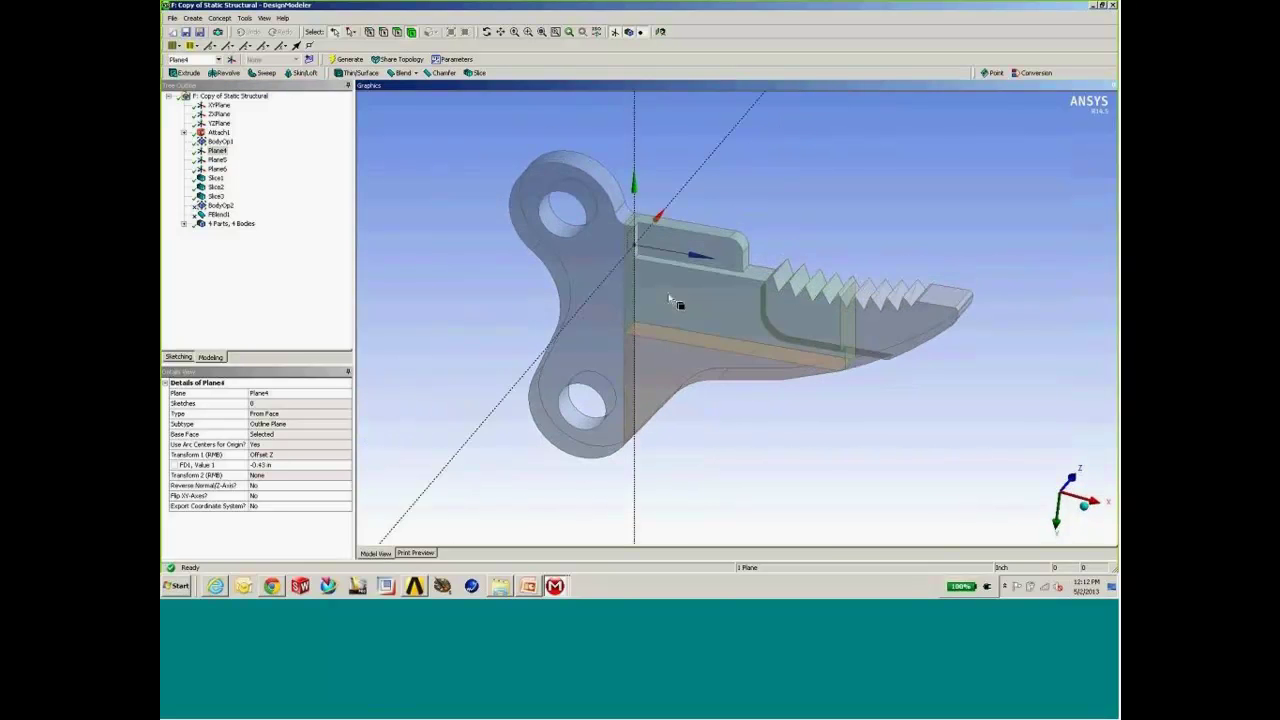
scroll(666, 277, "up", 4)
scroll(660, 325, "up", 2)
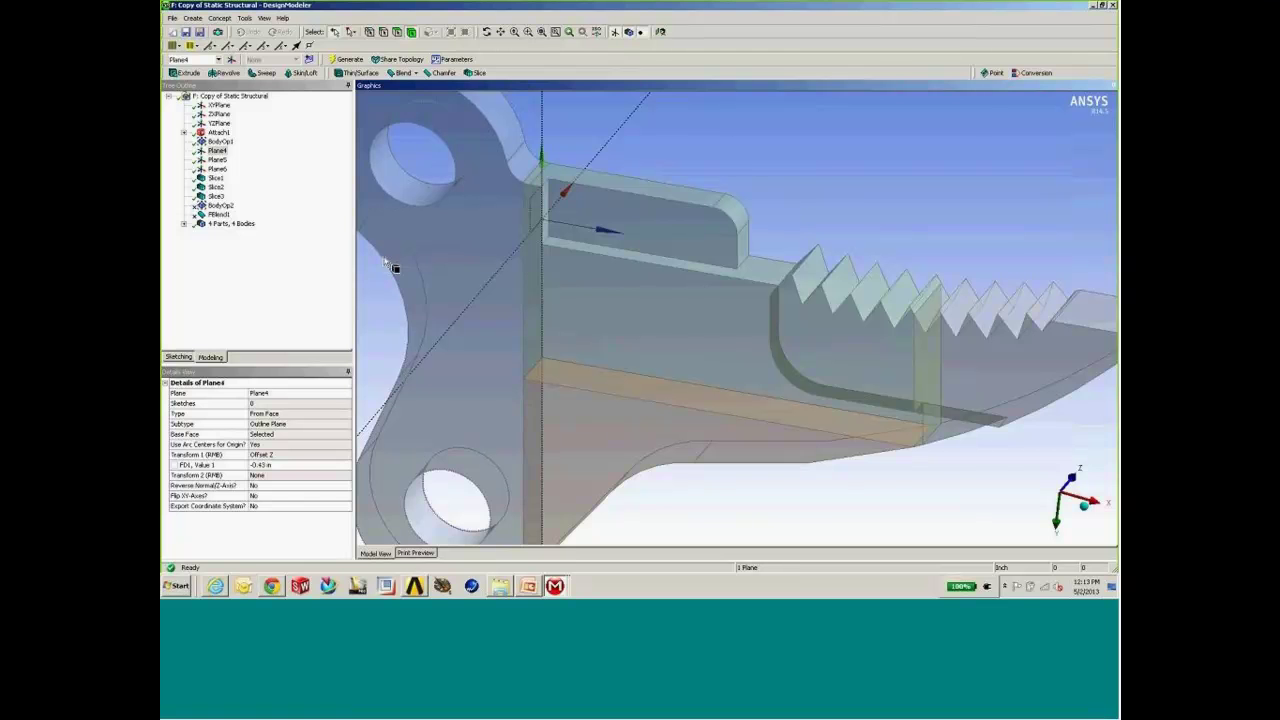
- Unsuppress the FBlend1 fillet feature and examine the blended edges around the recessed pocket above the jaw
right_click(221, 215)
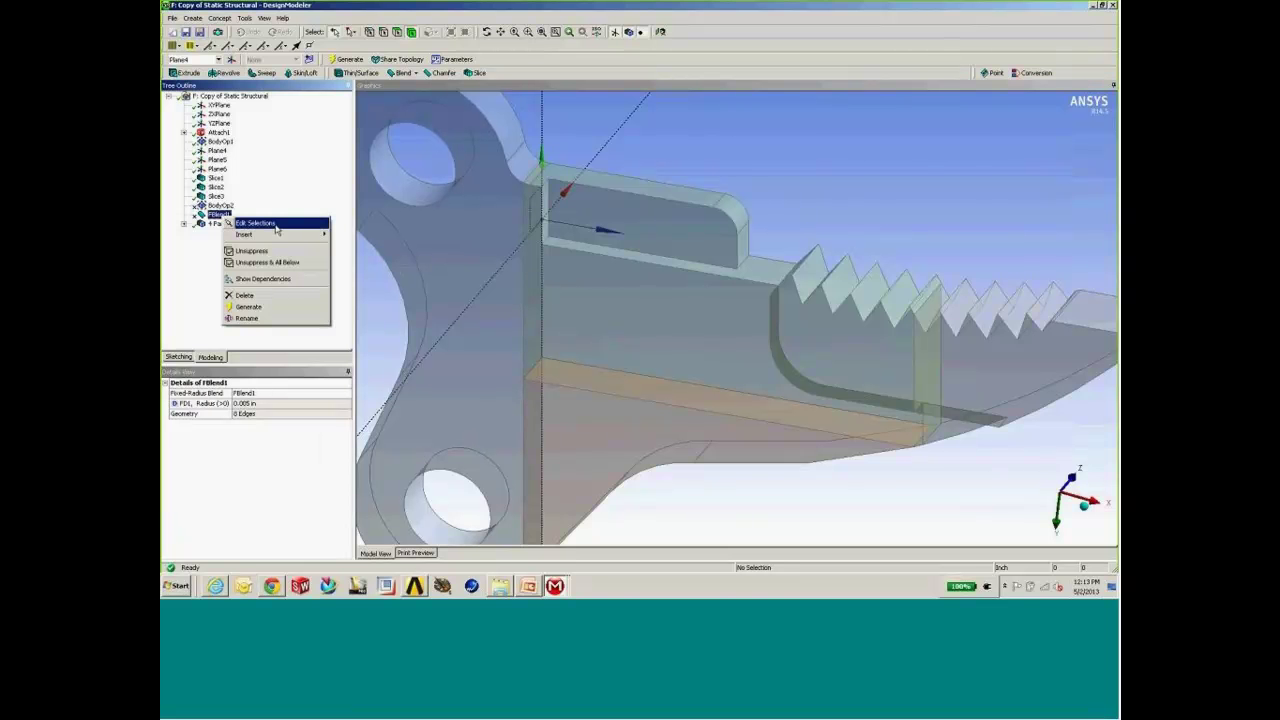
left_click(258, 250)
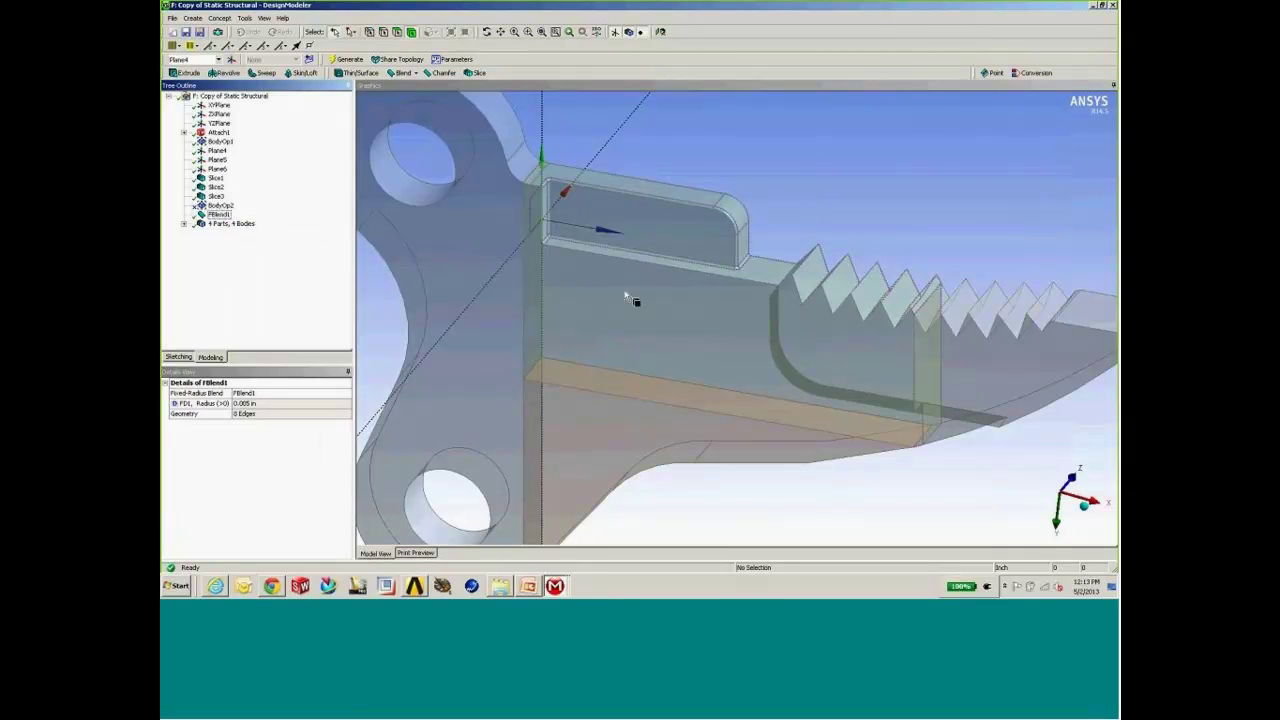
scroll(628, 298, "up", 5)
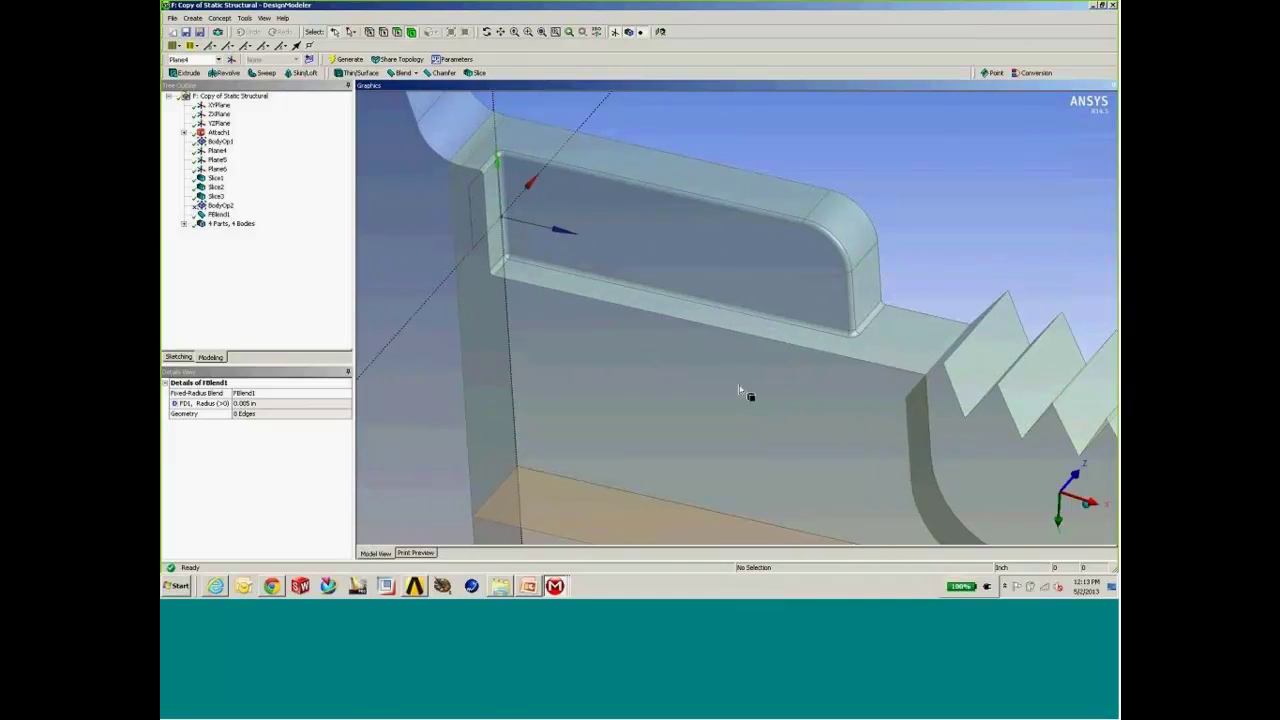
middle_click_drag(810, 343, 877, 306)
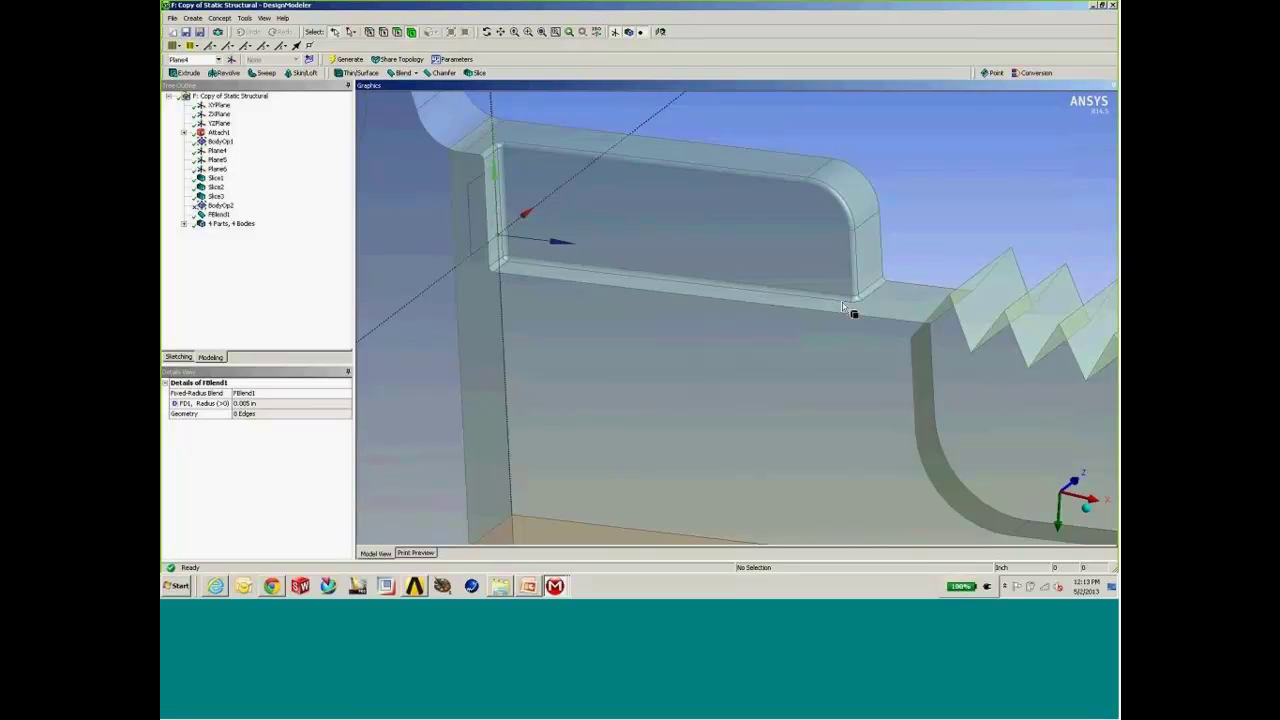
scroll(828, 310, "down", 2)
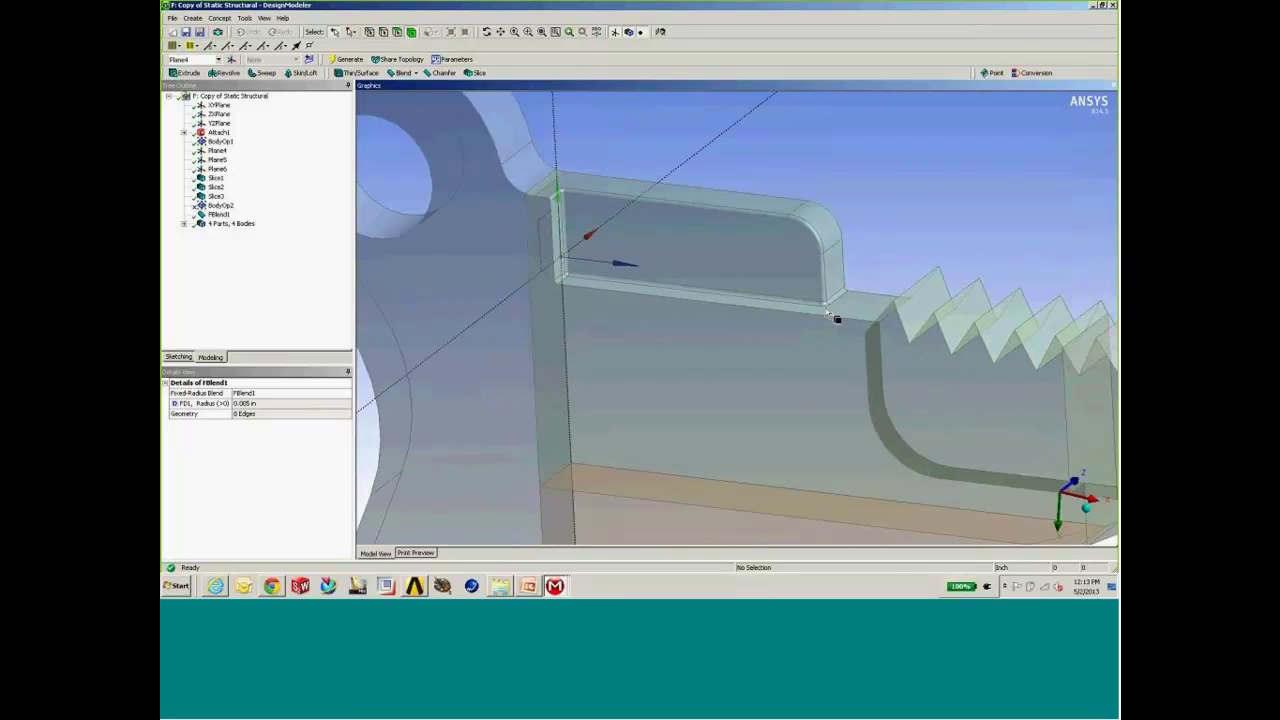
middle_click_drag(826, 312, 779, 318)
scroll(797, 317, "down", 2)
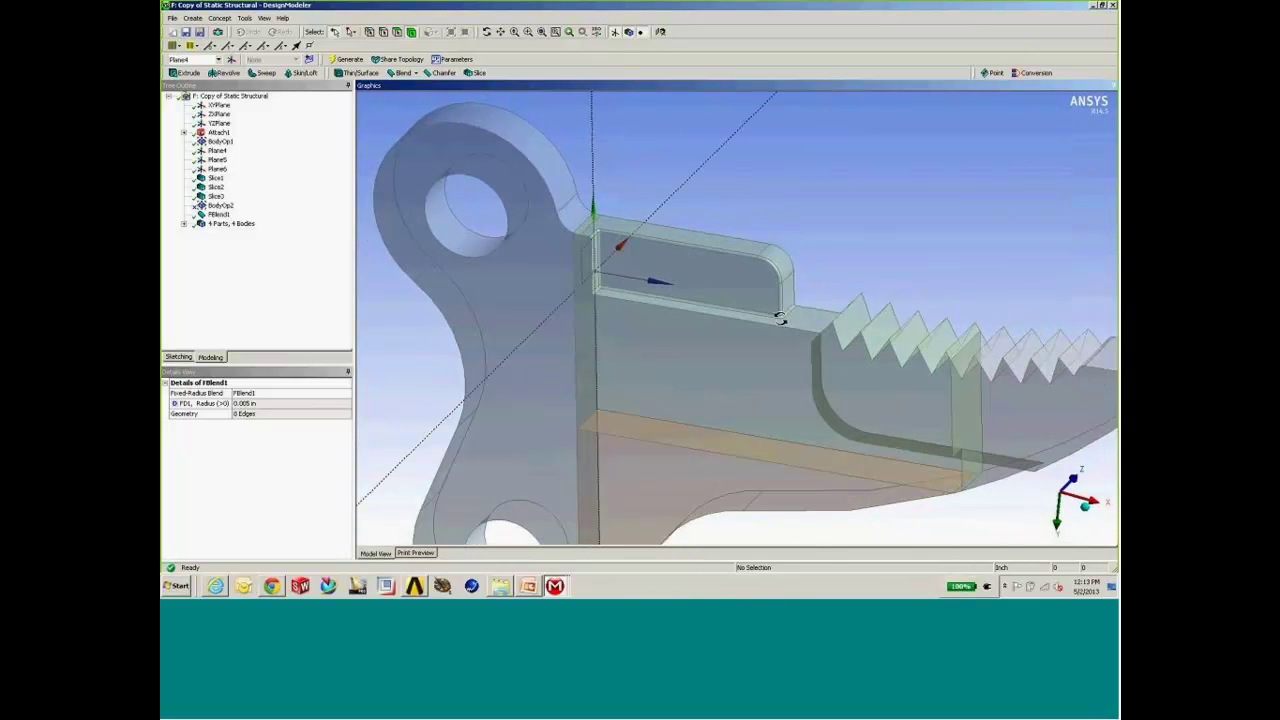
scroll(780, 322, "down", 2)
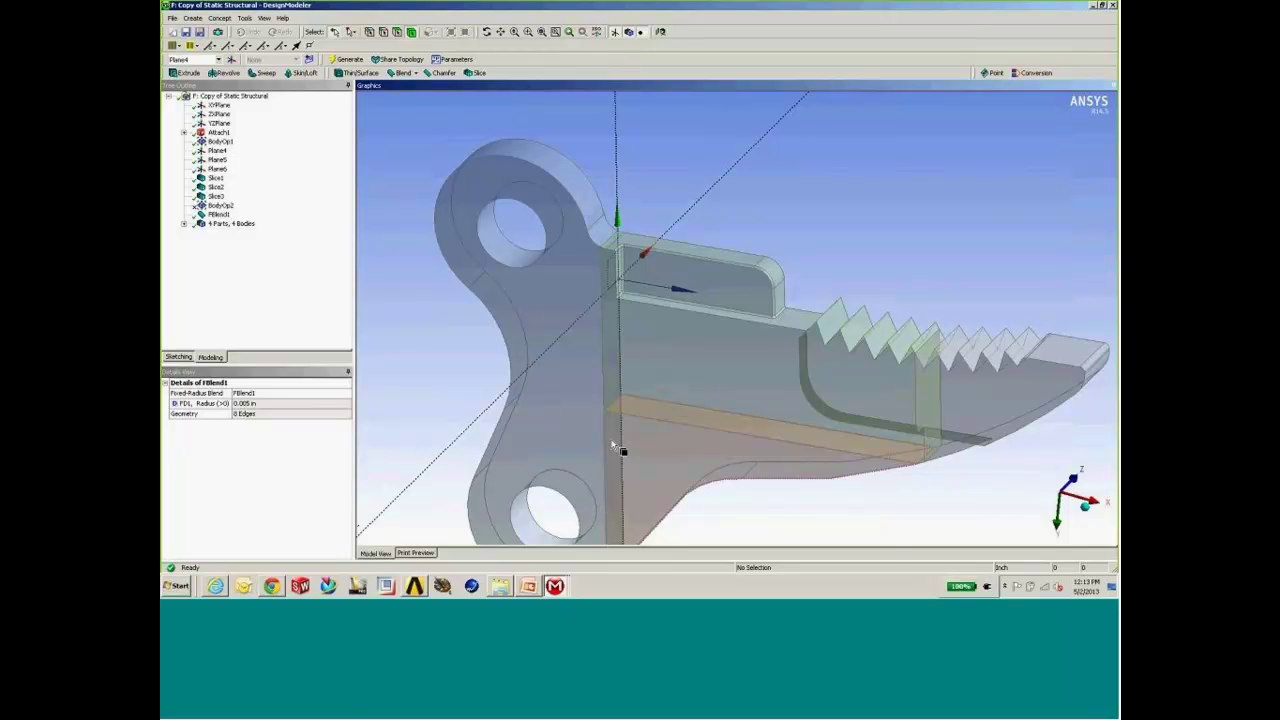
- Return to the Workbench project schematic and link the upper Static Structural system's Solution to the Setup of its copy
key("alt+Tab")
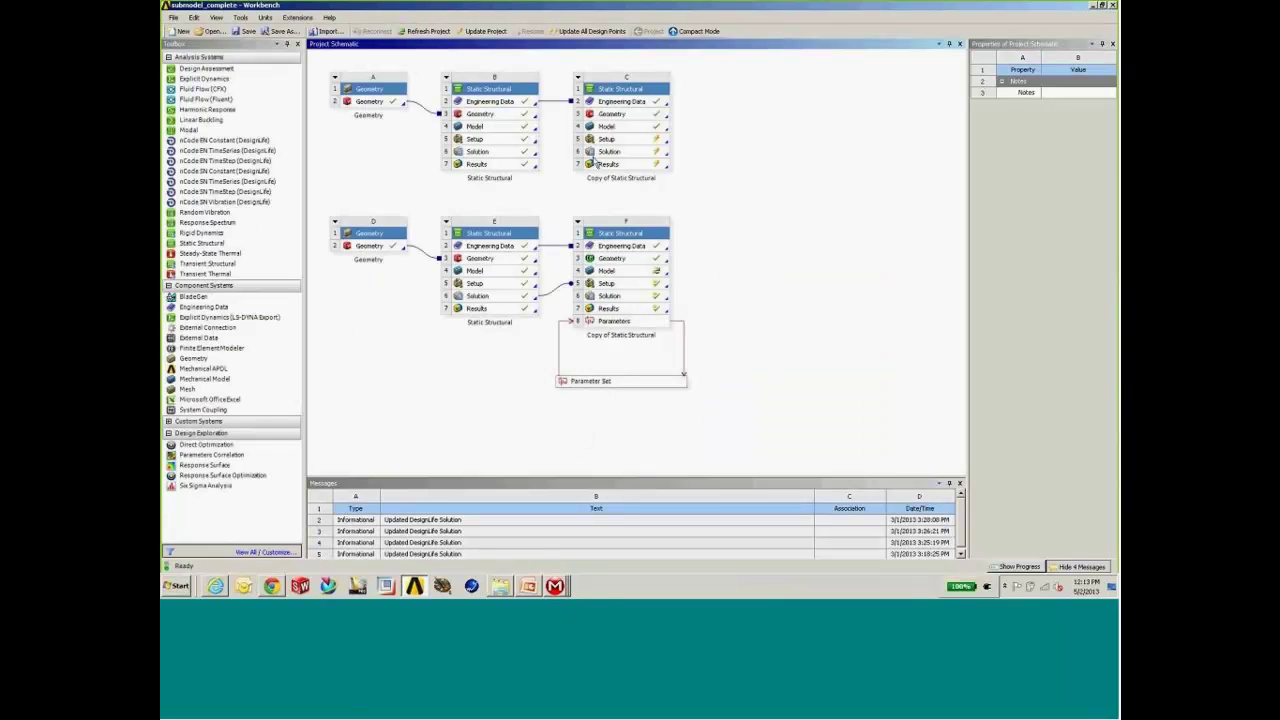
left_click(476, 151)
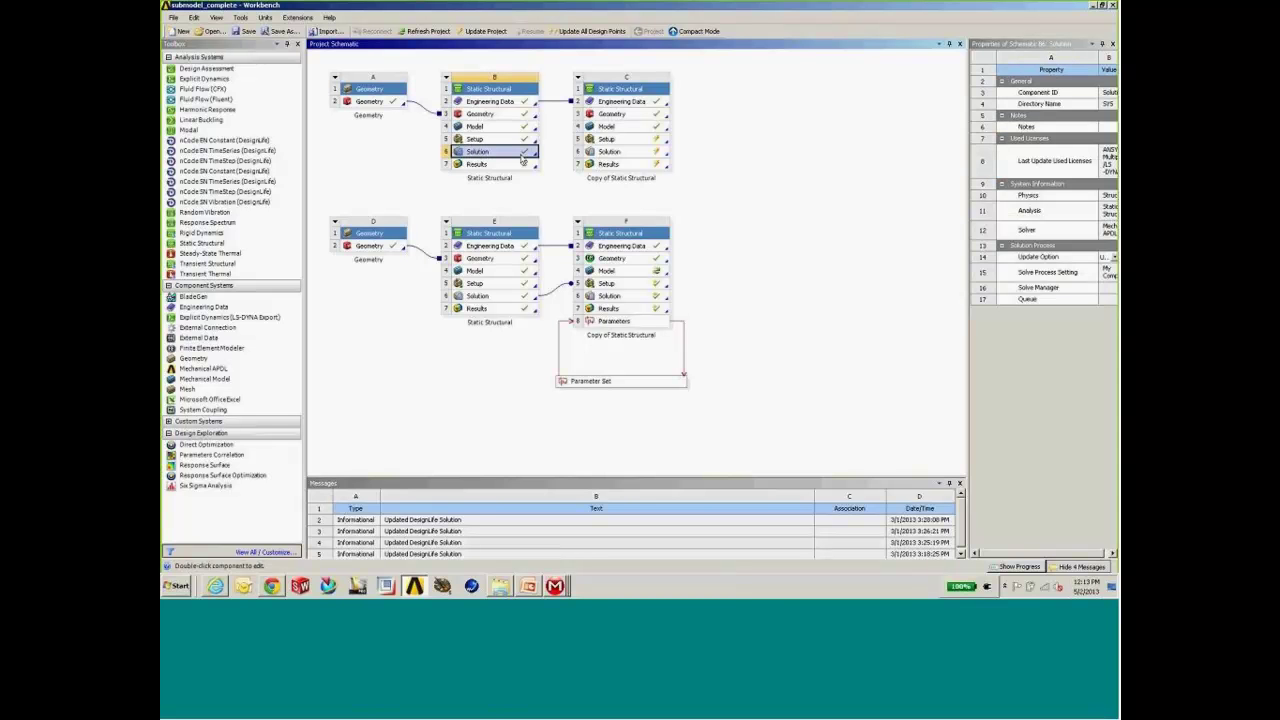
left_click_drag(627, 146, 620, 141)
- Switch to the Mechanical window of the lower Copy of Static Structural system, maximize it and view its Analysis Settings
left_click(555, 587)
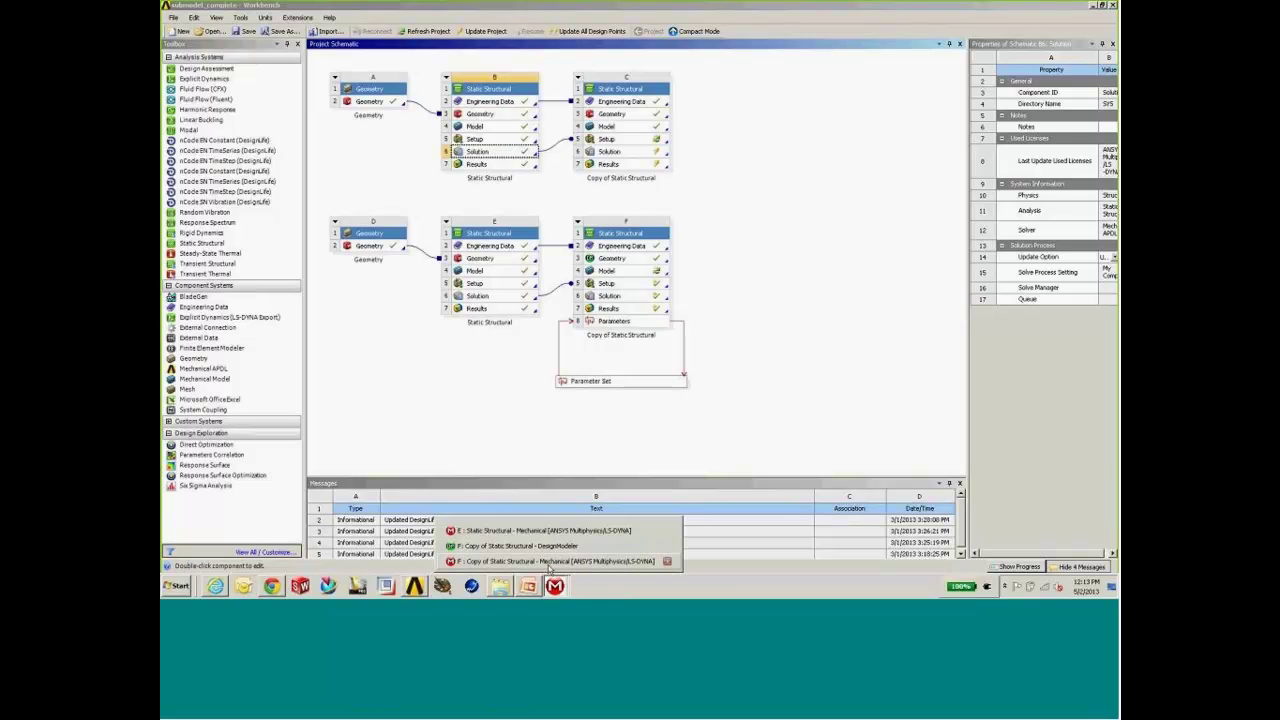
left_click(555, 562)
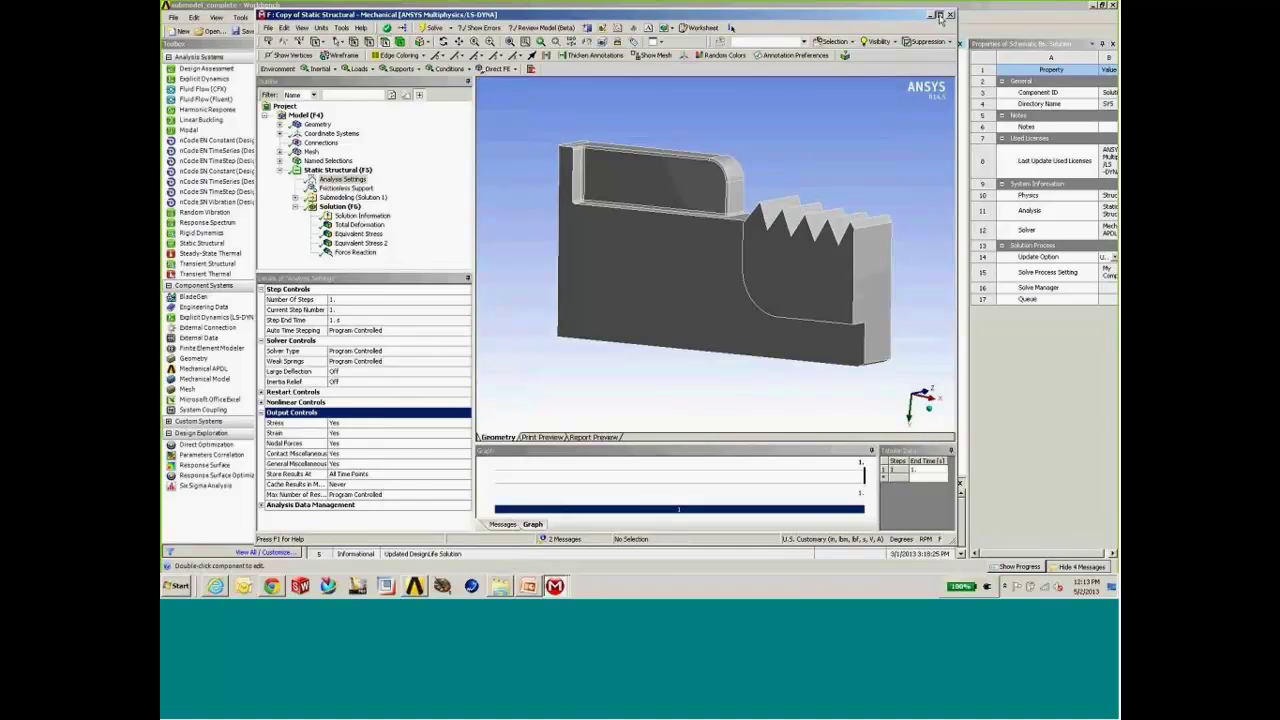
left_click(940, 15)
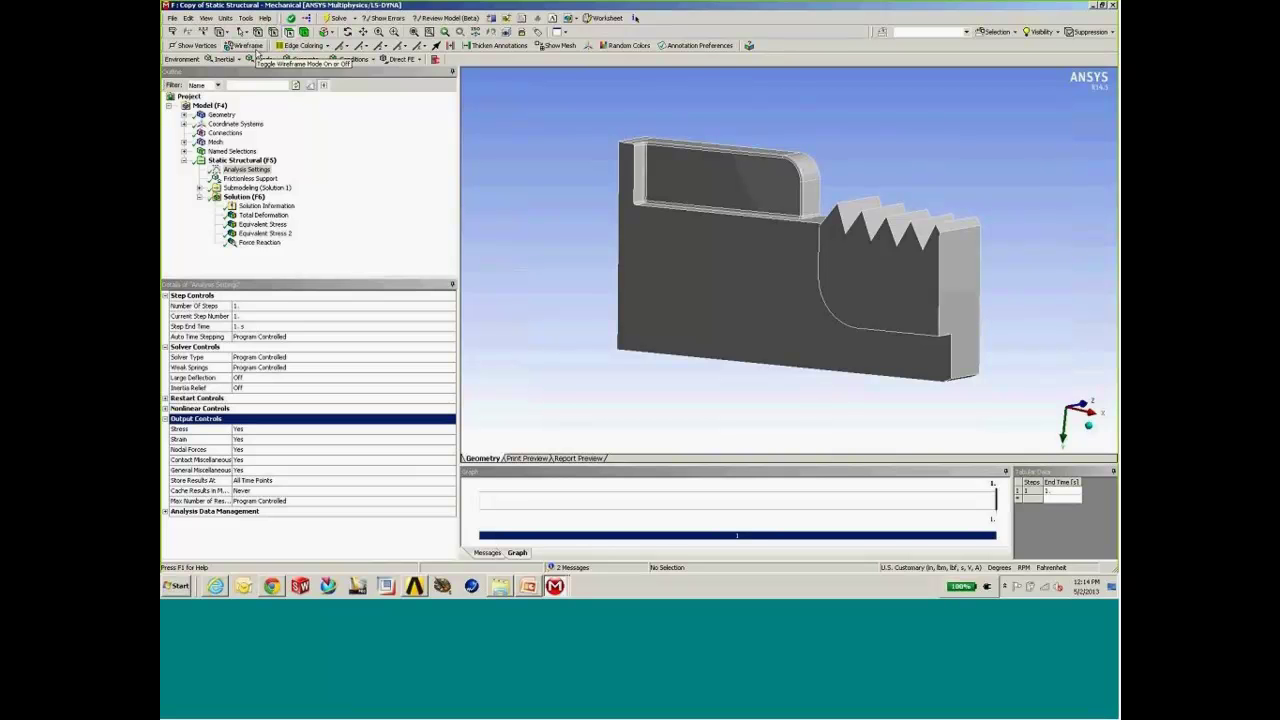
left_click(250, 171)
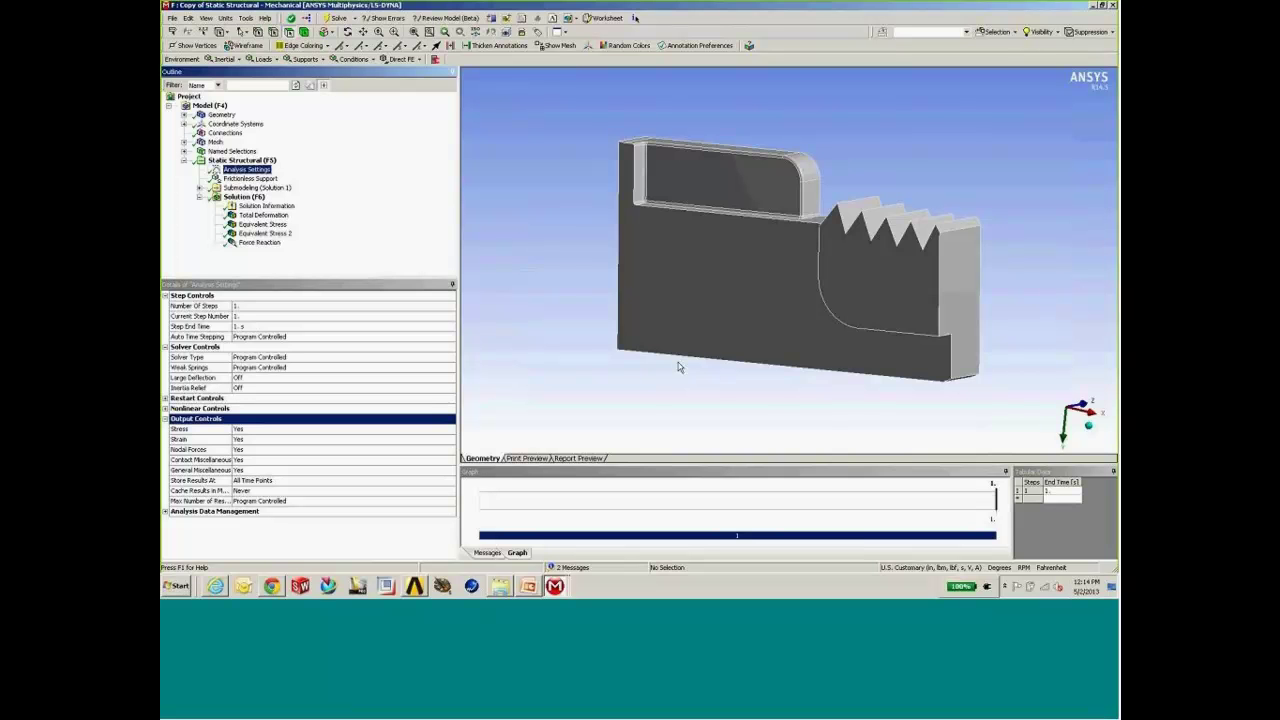
middle_click_drag(771, 277, 815, 310)
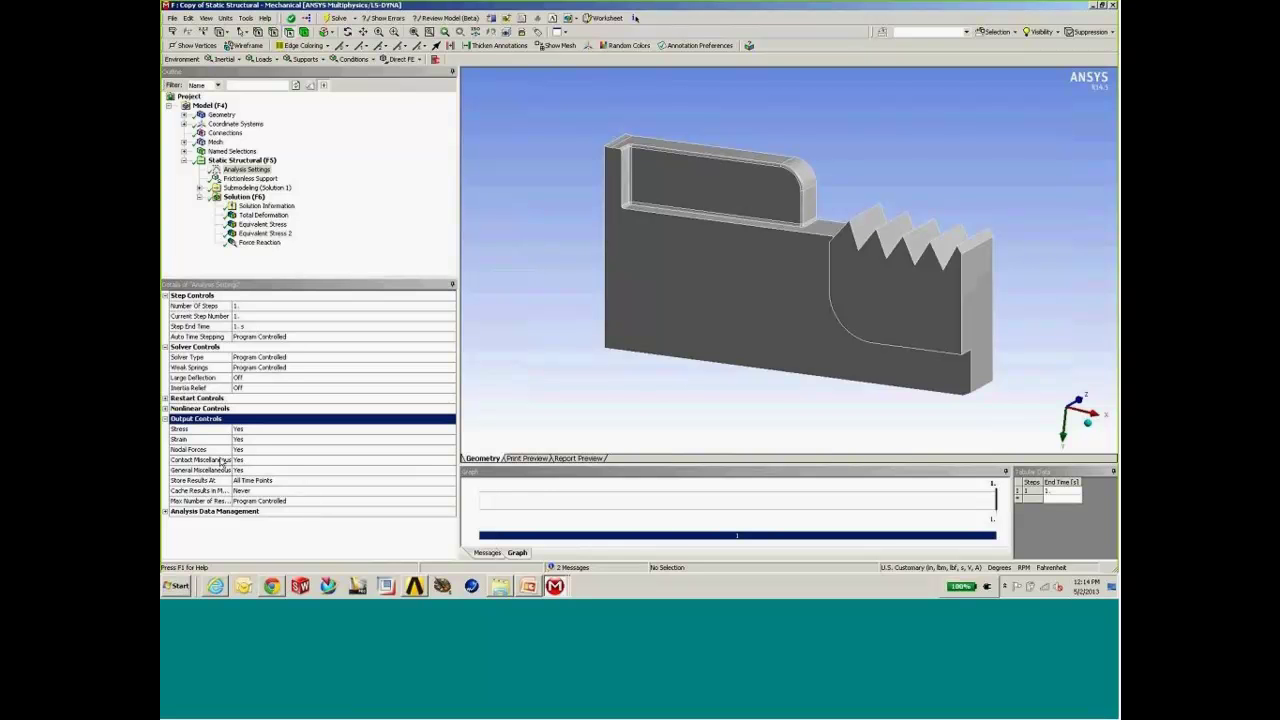
left_click(245, 18)
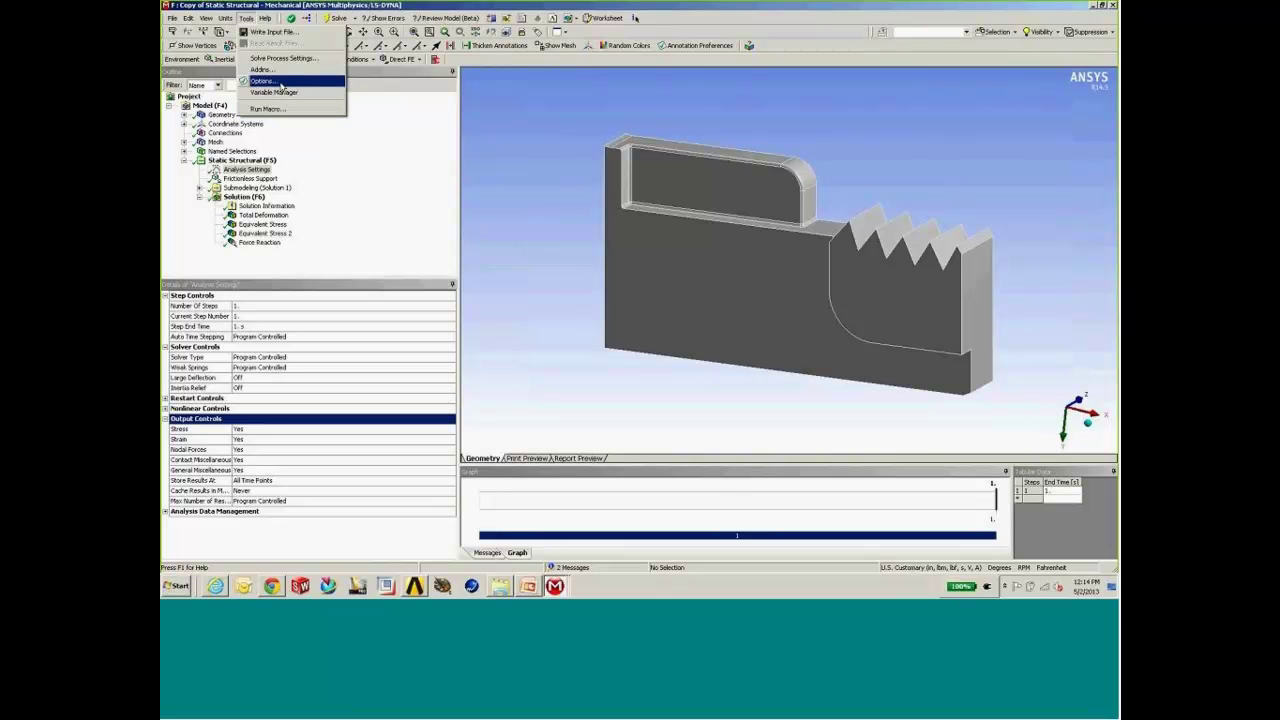
left_click(588, 270)
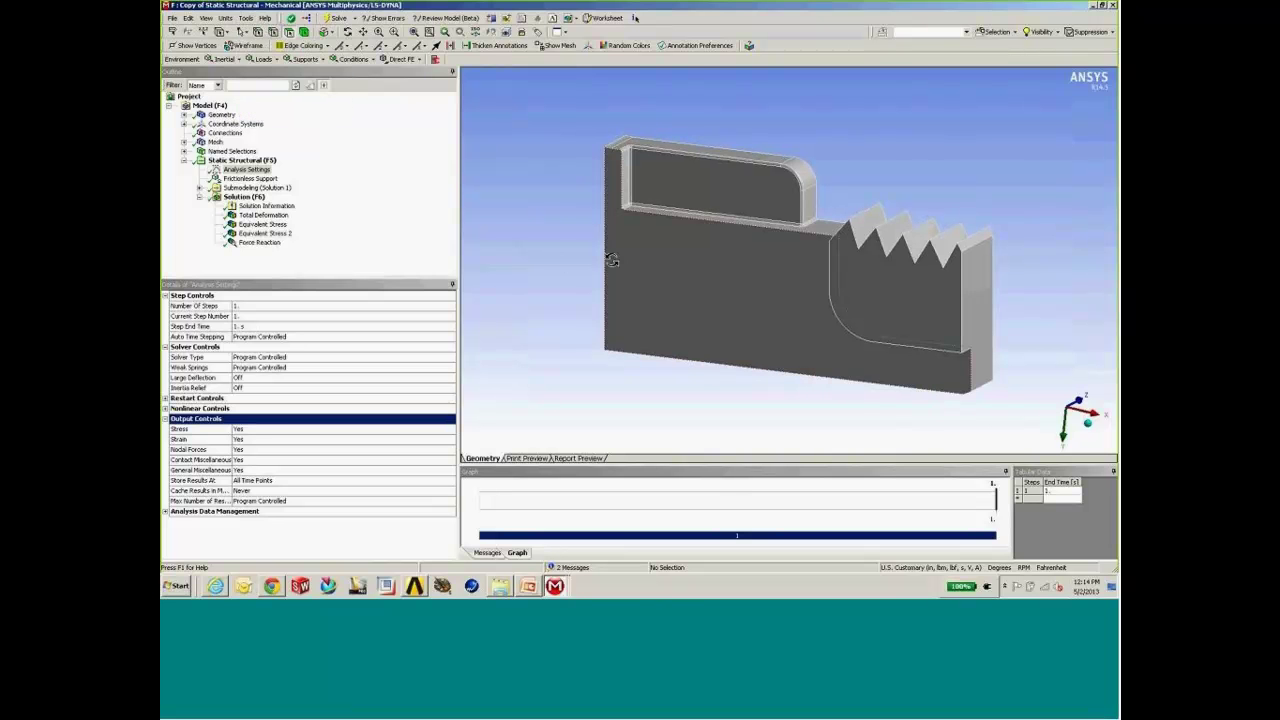
scroll(609, 277, "up", 2)
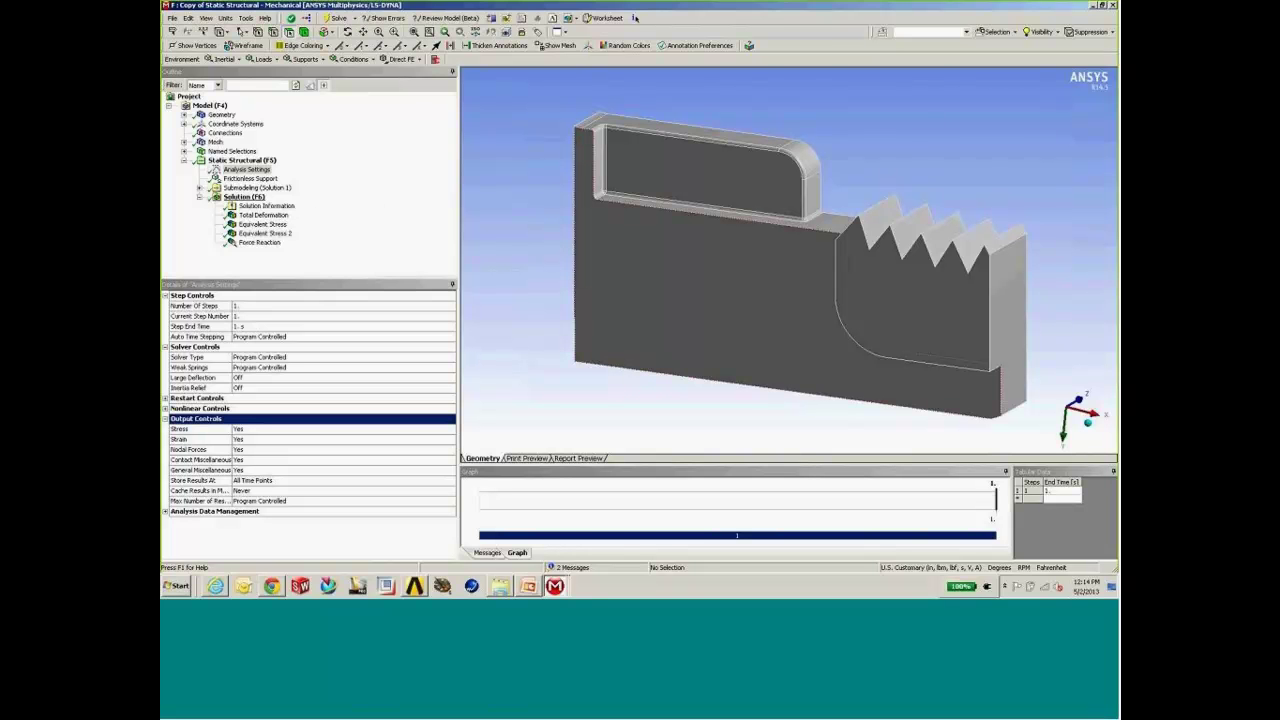
- Check which loads can be inserted under Submodeling (Solution 1), expand it and display the first Imported Displacement on the submodel
left_click(279, 189)
right_click(282, 189)
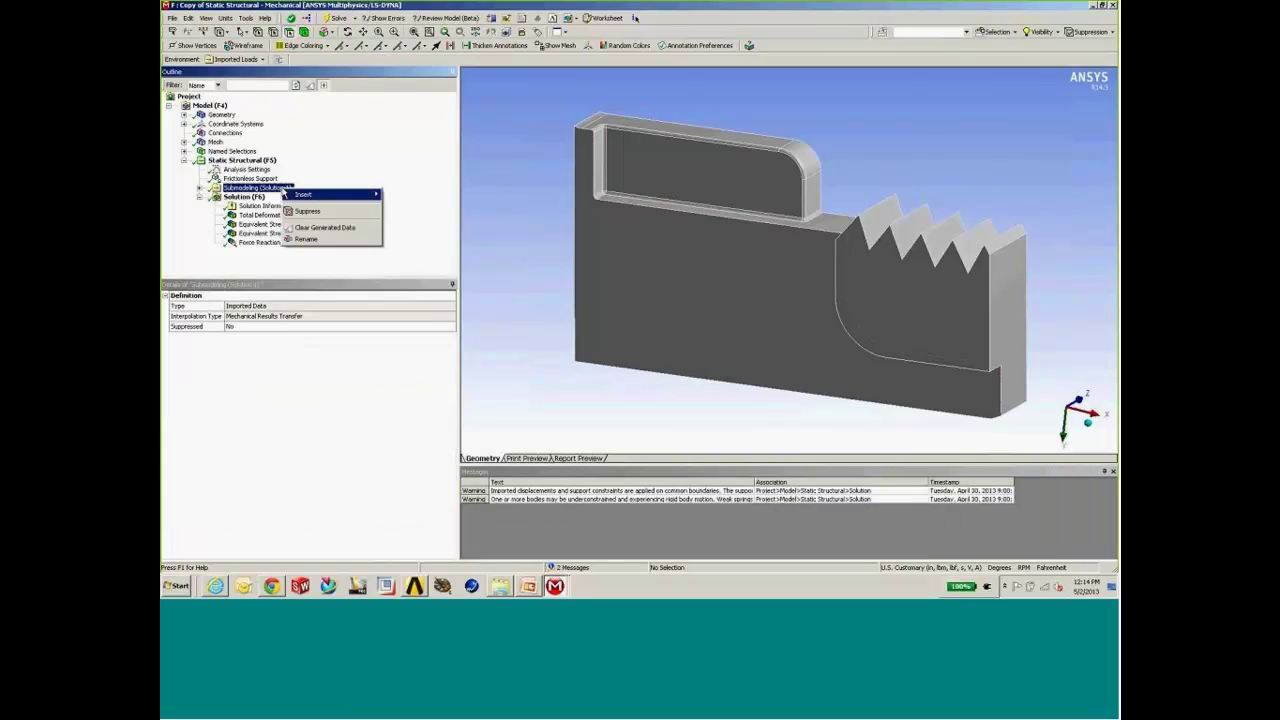
mouse_move(308, 197)
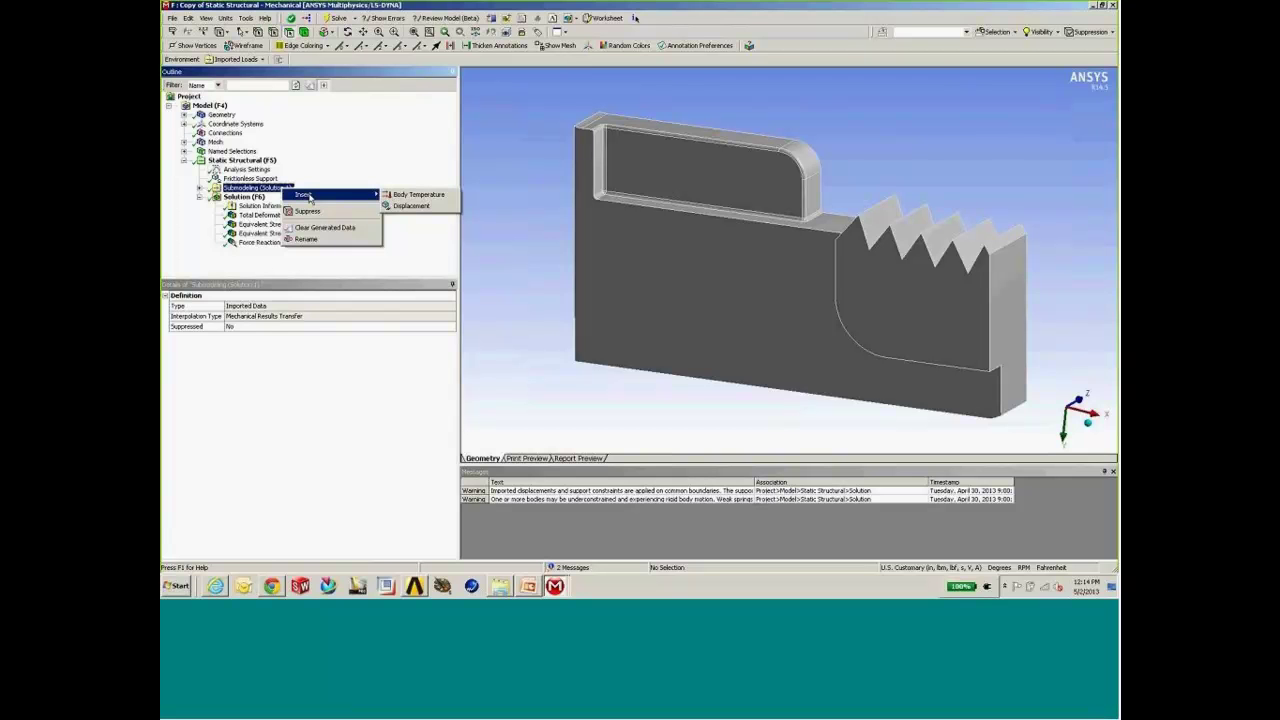
left_click(417, 210)
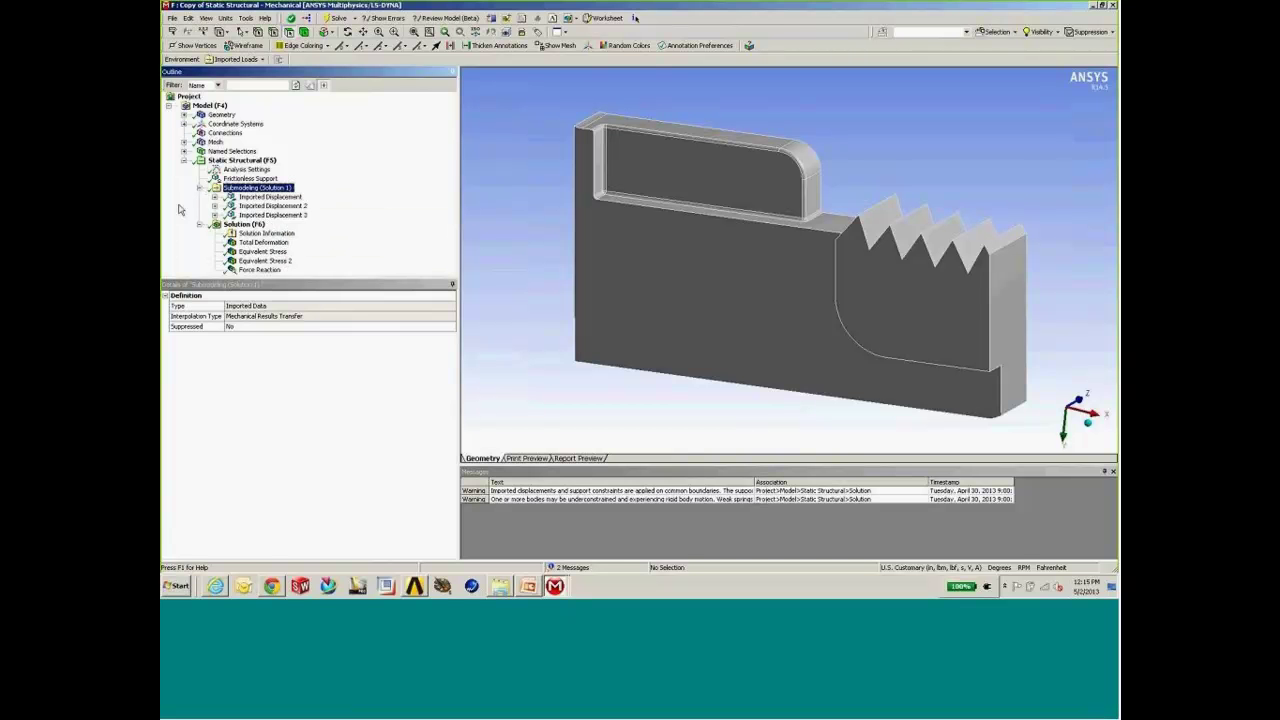
left_click(266, 197)
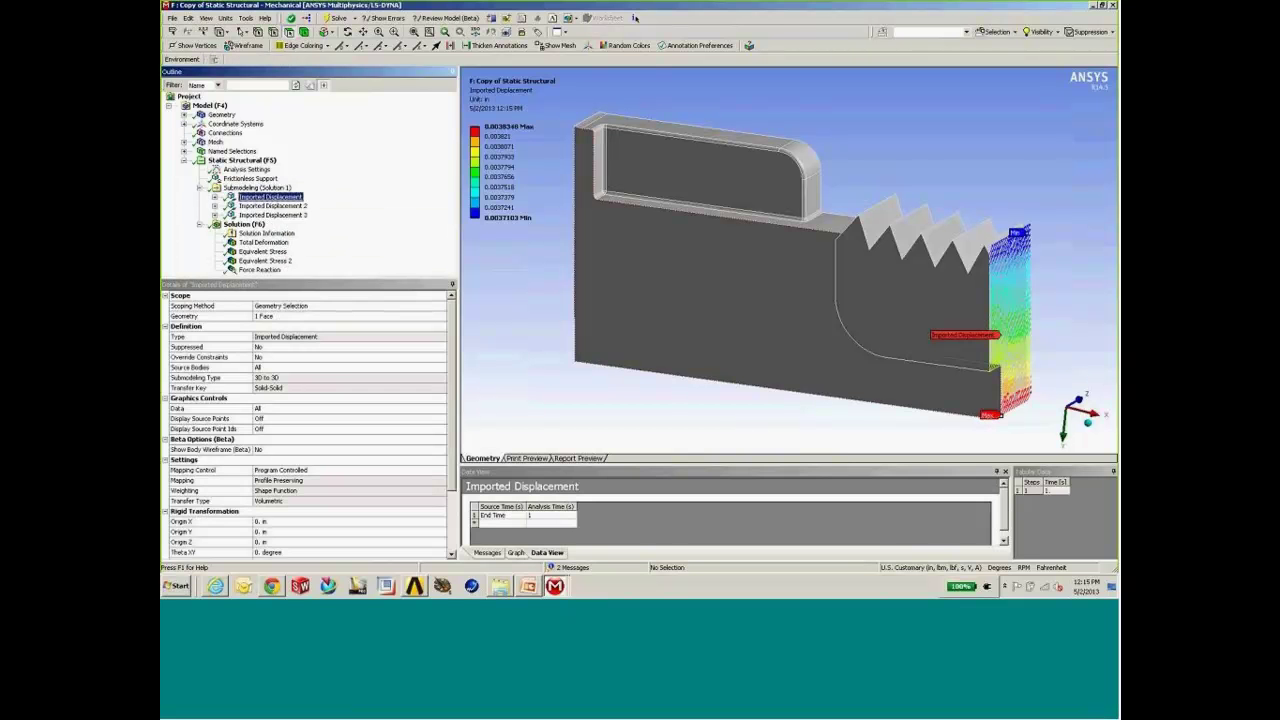
mouse_move(720, 282)
middle_mouse_down()
mouse_move(713, 243)
mouse_move(708, 272)
middle_mouse_up()
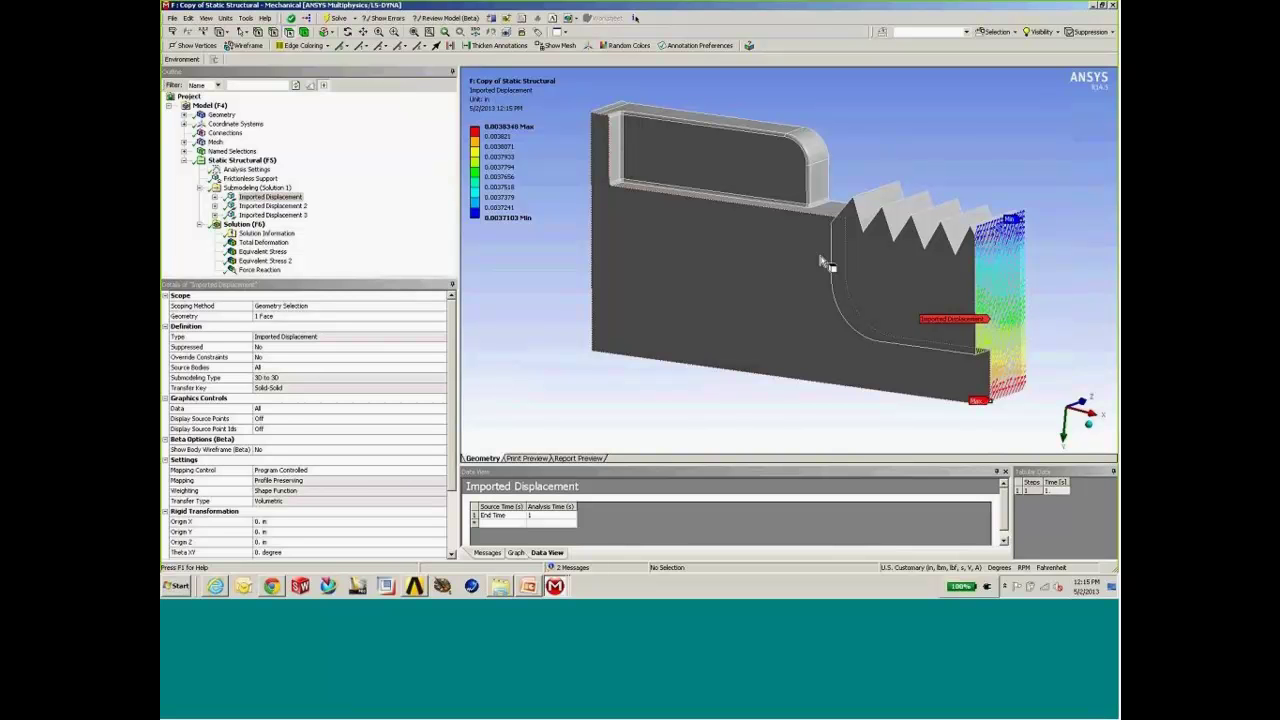
- Display Imported Displacement 2 and Imported Displacement 3 and inspect their displacement contours on the submodel's cut faces
left_click(298, 207)
middle_click_drag(740, 241, 722, 194)
left_click(272, 215)
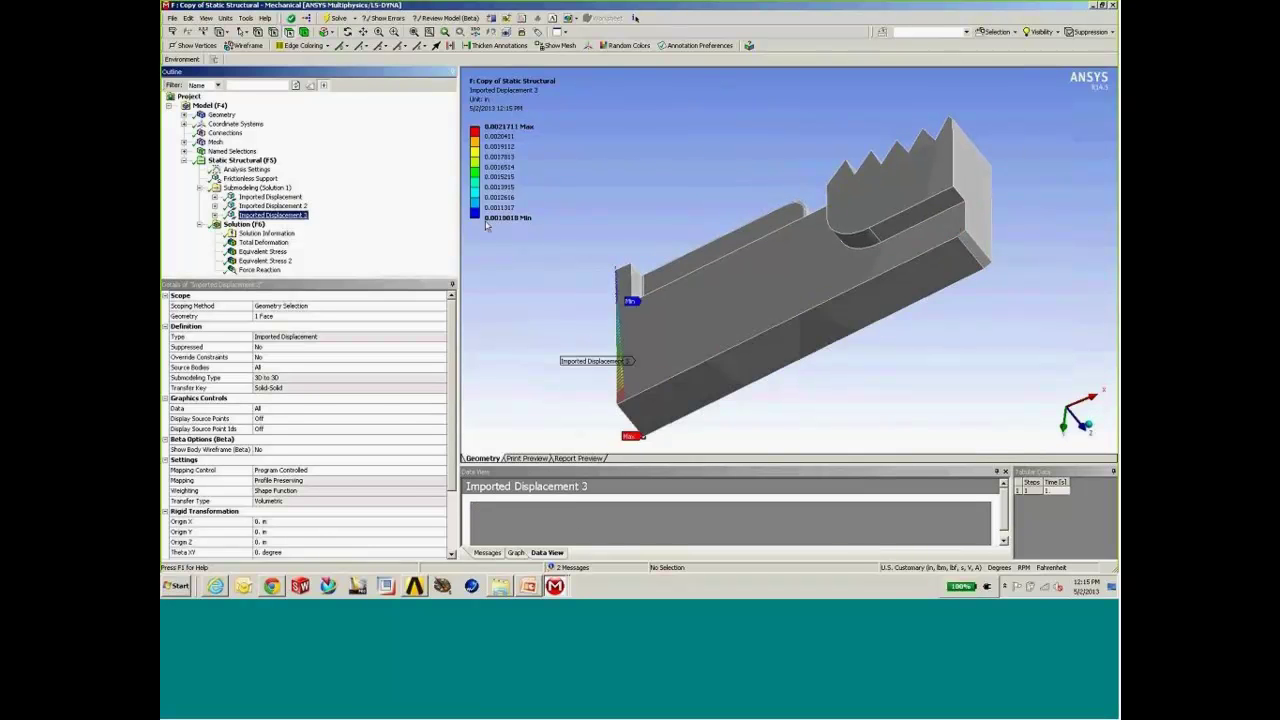
middle_click_drag(760, 255, 651, 294)
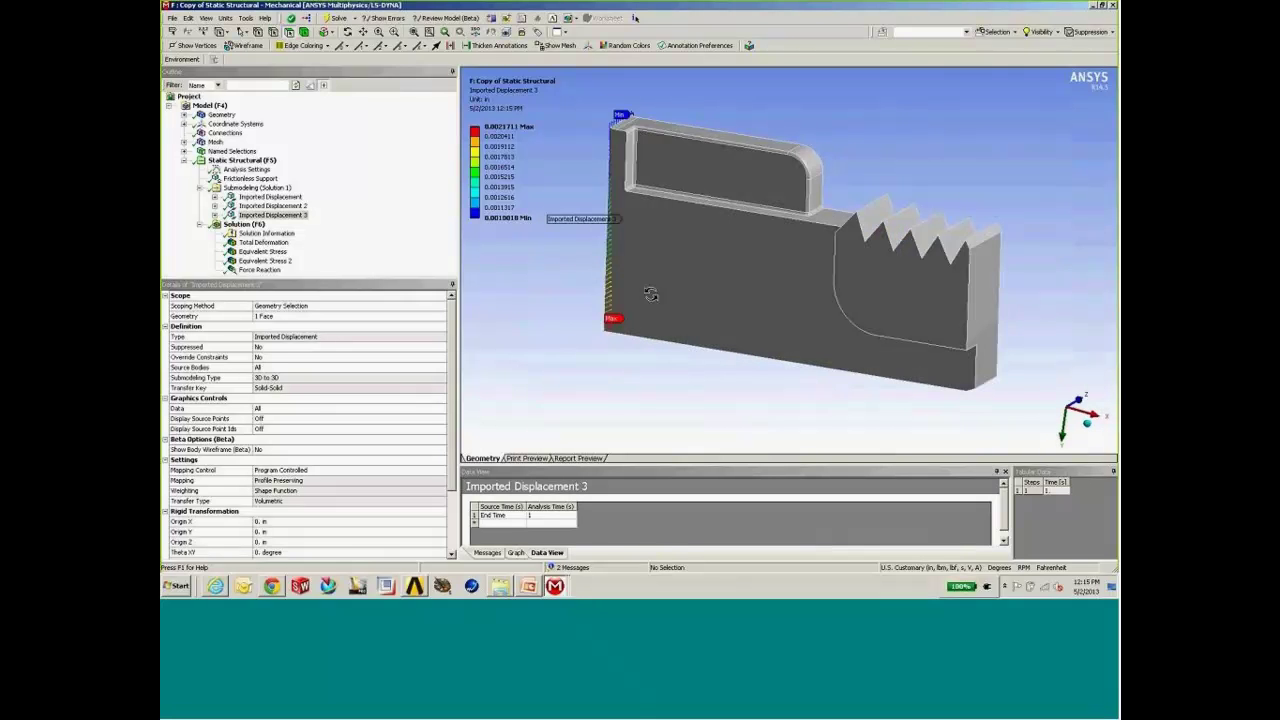
- Set the first Imported Displacement's Mapping Control to Manual and review the mapping and advanced settings it offers
left_click(270, 197)
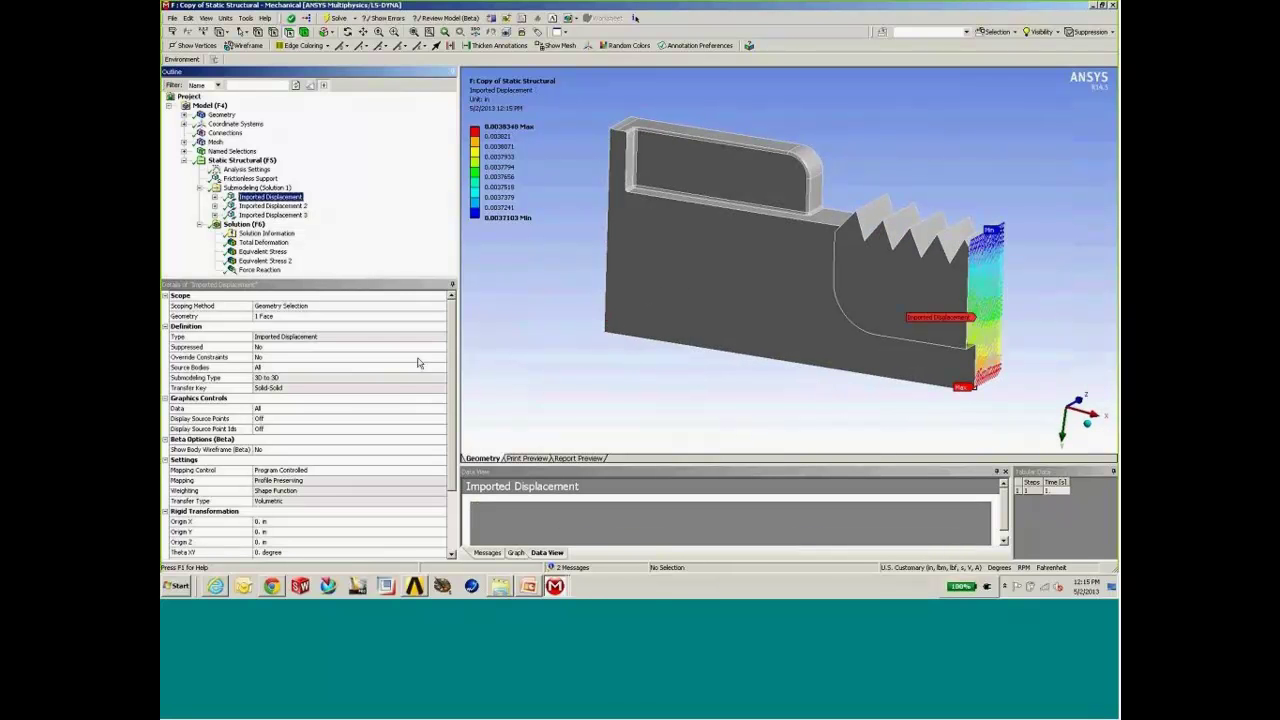
scroll(440, 390, "down", 3)
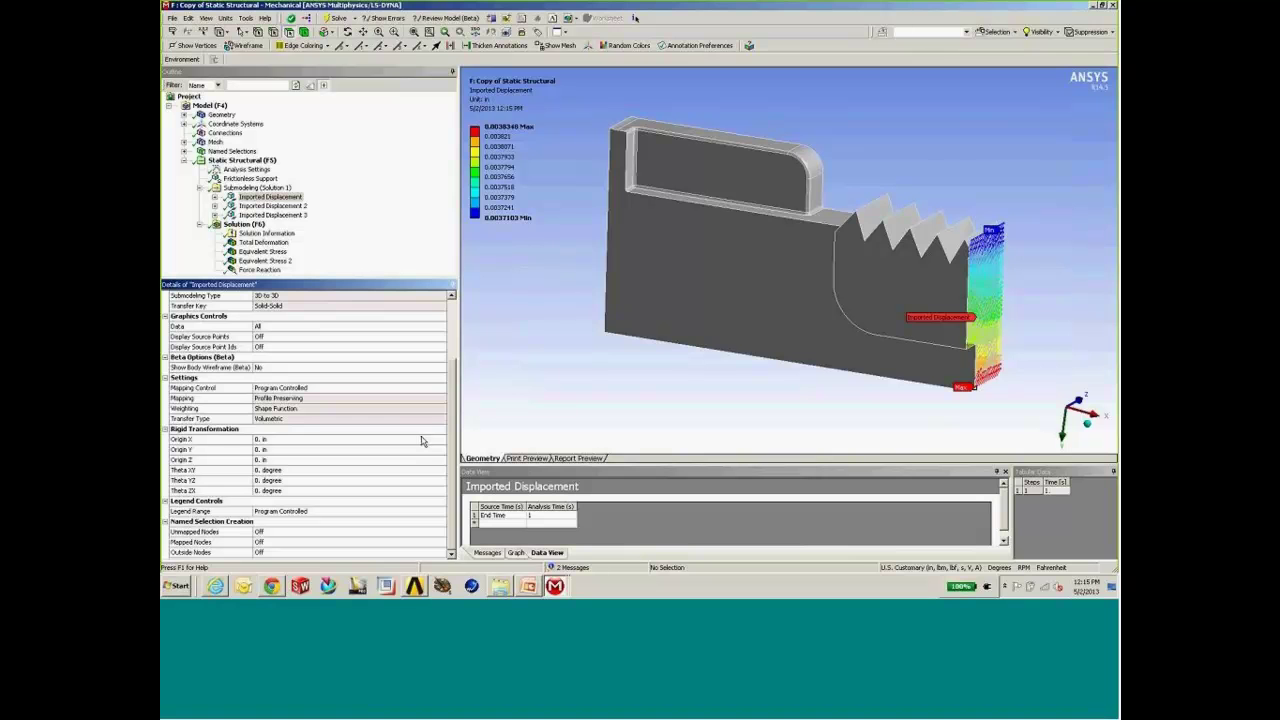
left_click(205, 388)
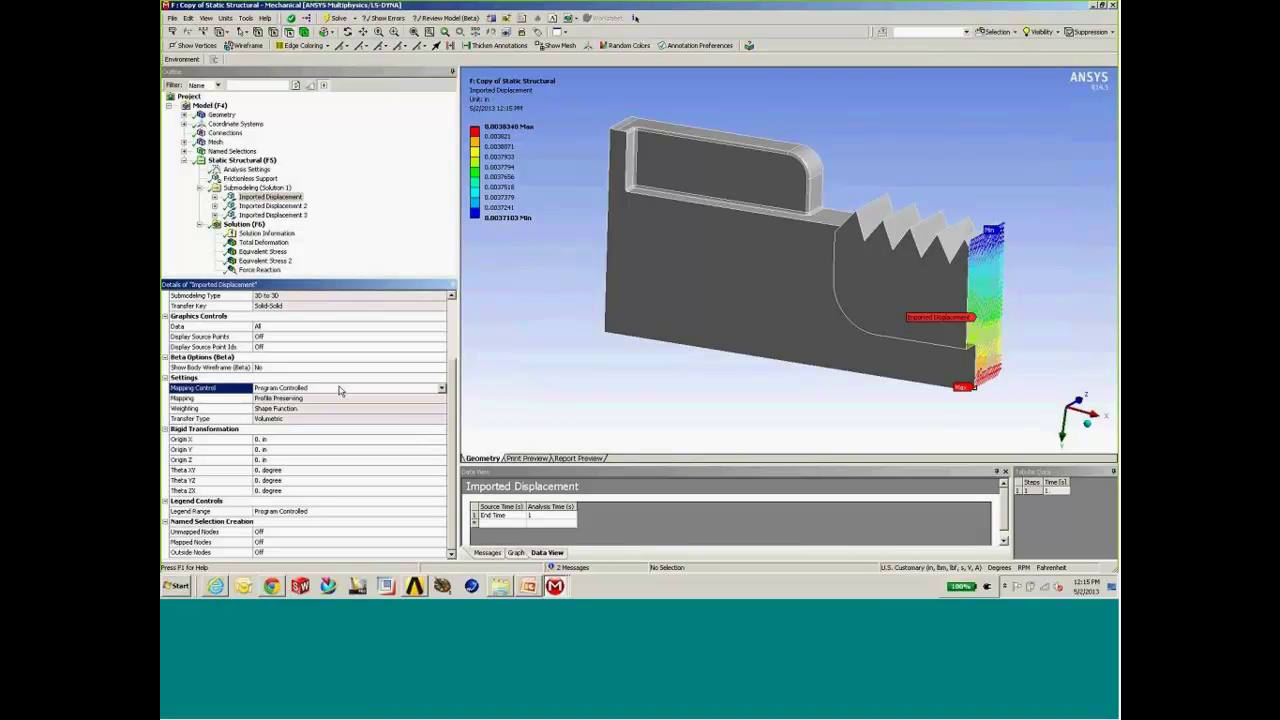
left_click(443, 388)
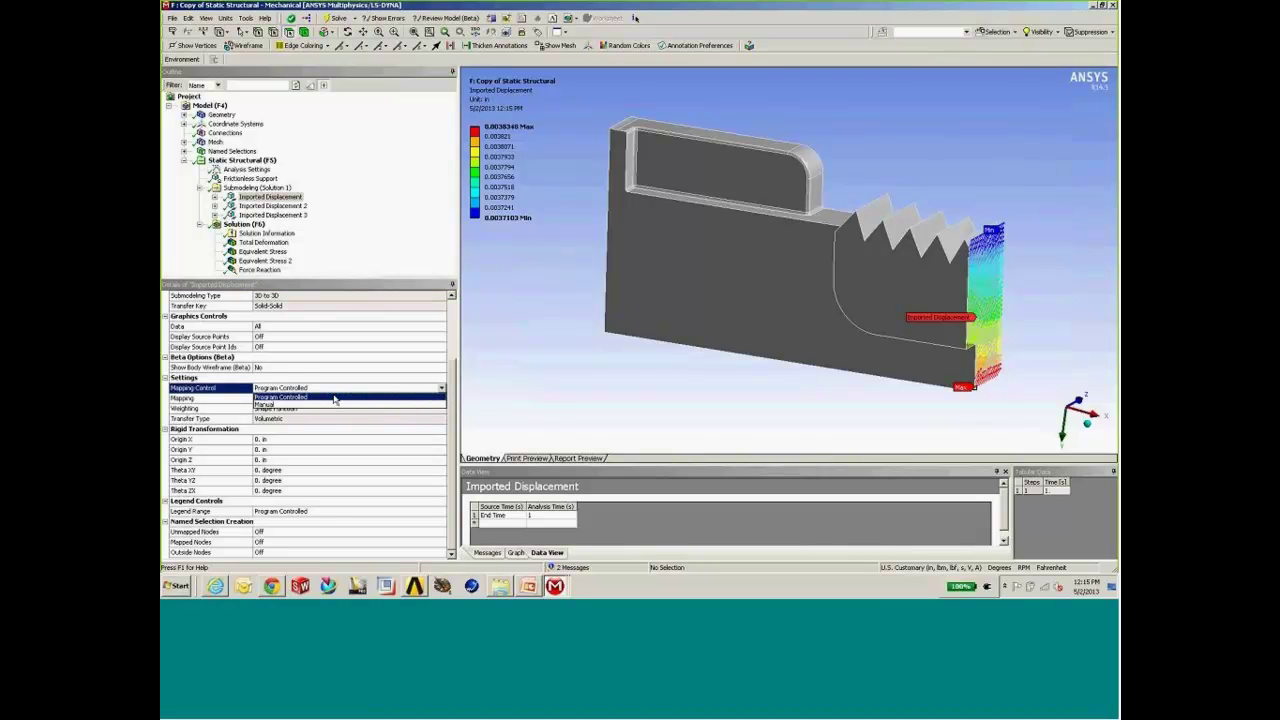
left_click(288, 405)
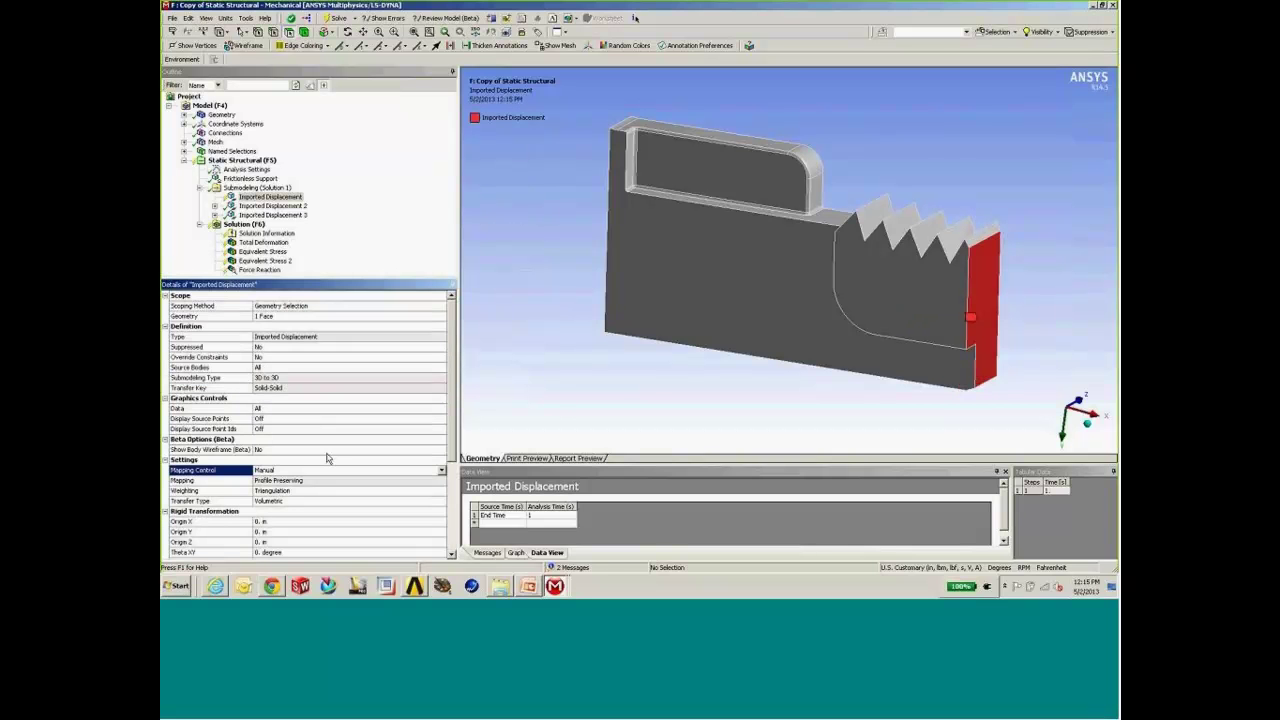
scroll(345, 455, "down", 4)
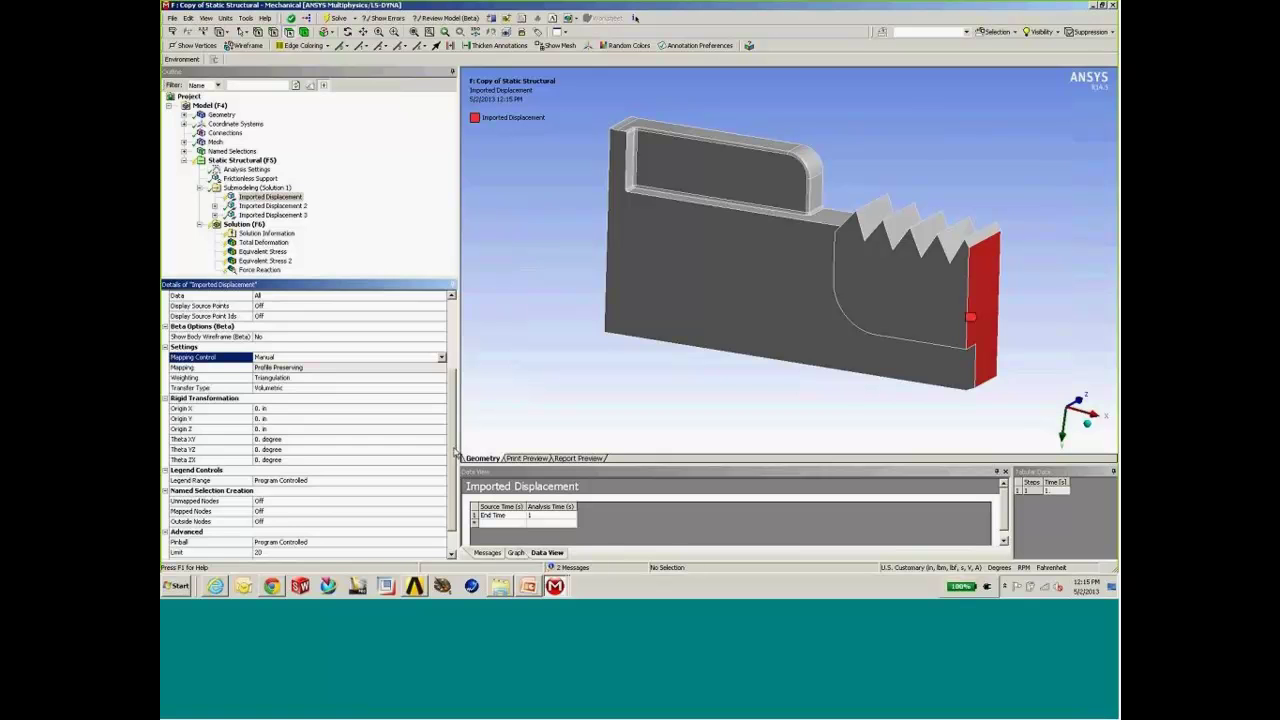
scroll(446, 356, "up", 4)
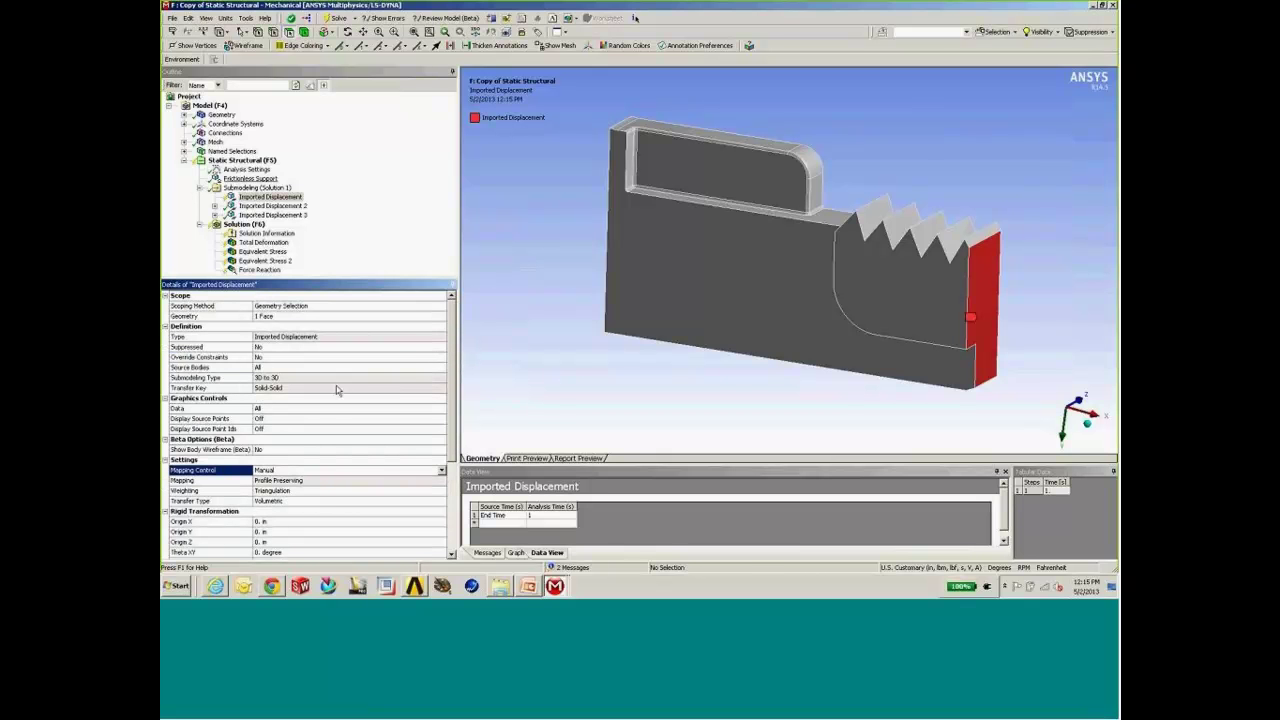
- Return the first Imported Displacement's Mapping Control to Program Controlled and view the scoped cut face
left_click(441, 470)
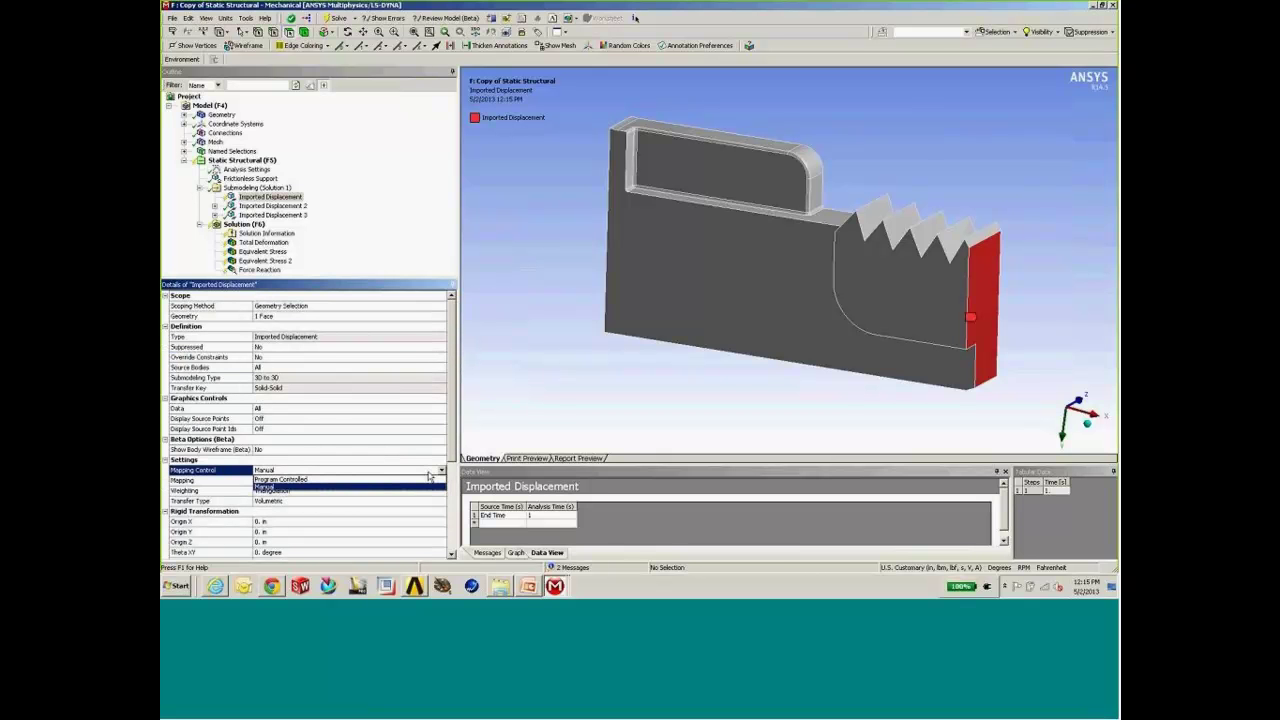
left_click(306, 481)
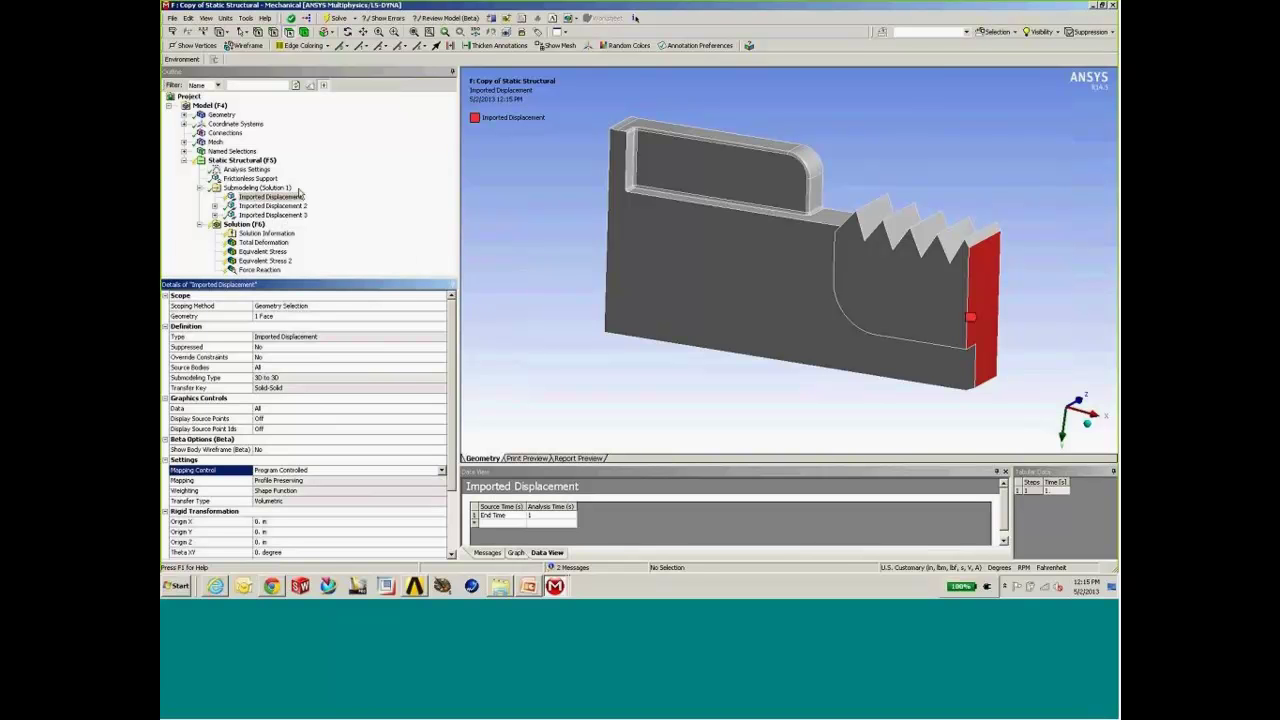
middle_click_drag(592, 241, 732, 271)
scroll(732, 276, "up", 2)
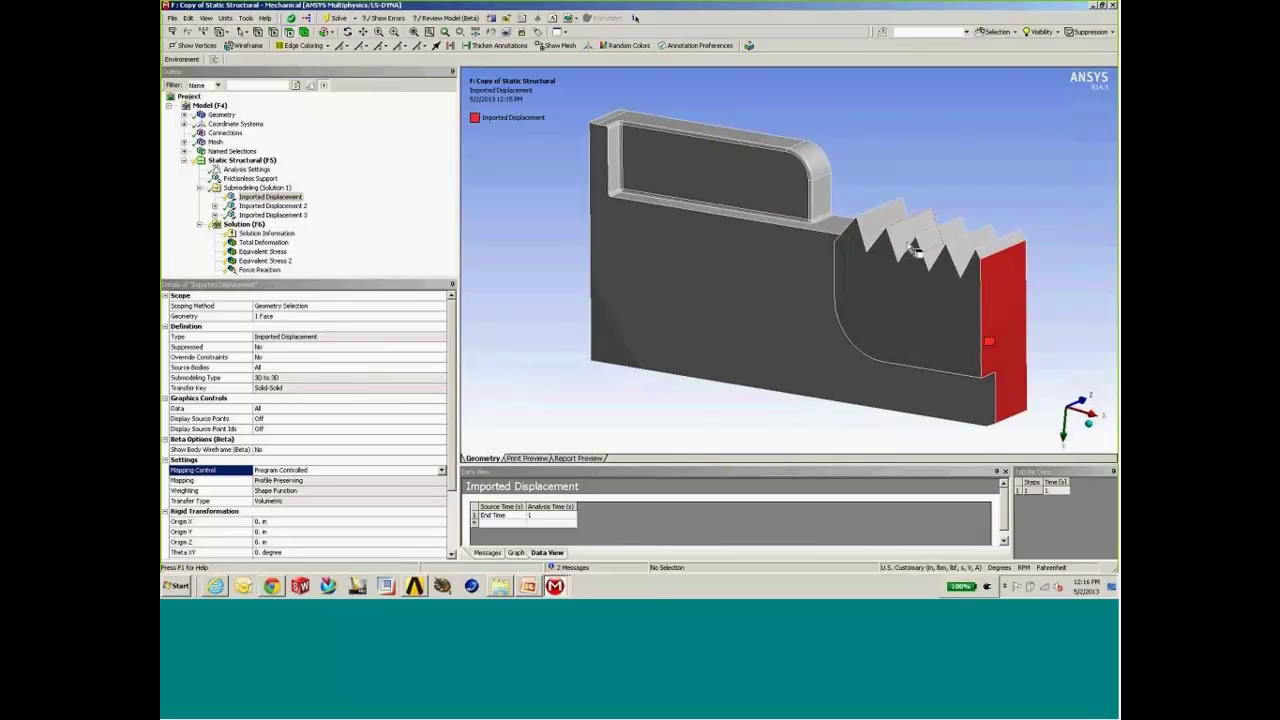
- Display the Frictionless Support and inspect the symmetry face it is scoped to from both sides of the submodel
left_click(250, 178)
middle_click_drag(720, 309, 521, 301)
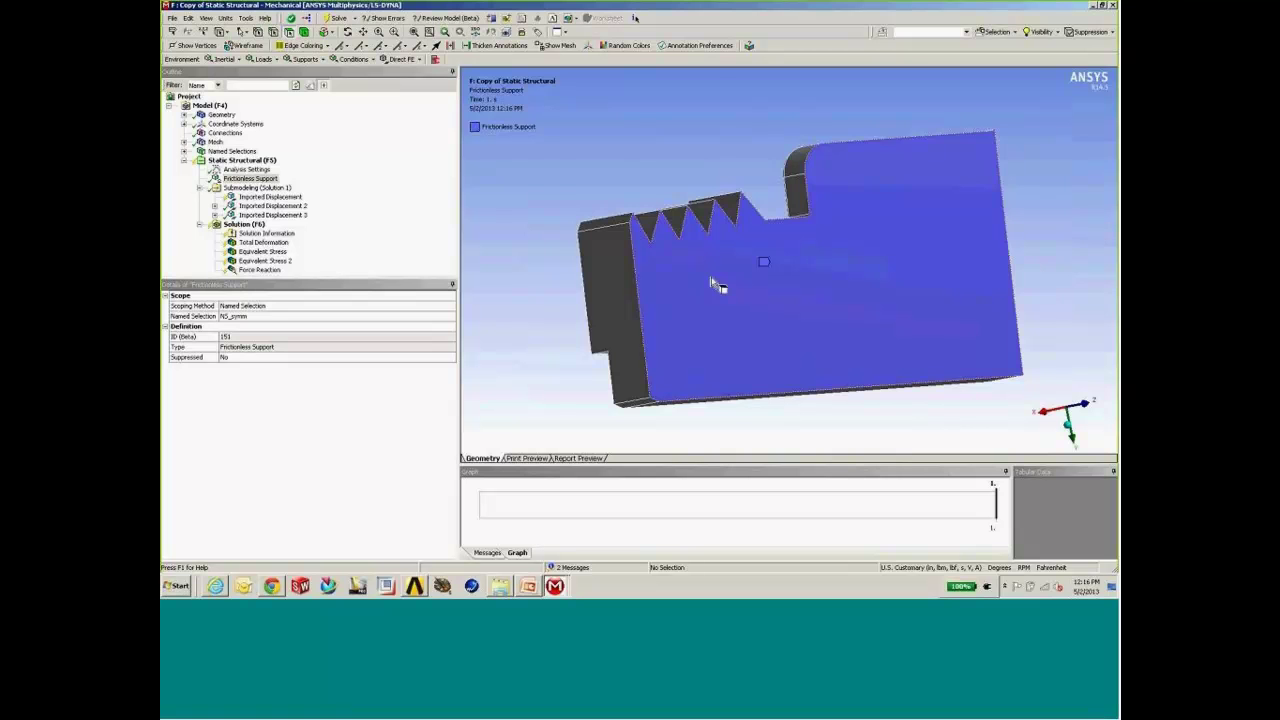
middle_click_drag(675, 290, 885, 307)
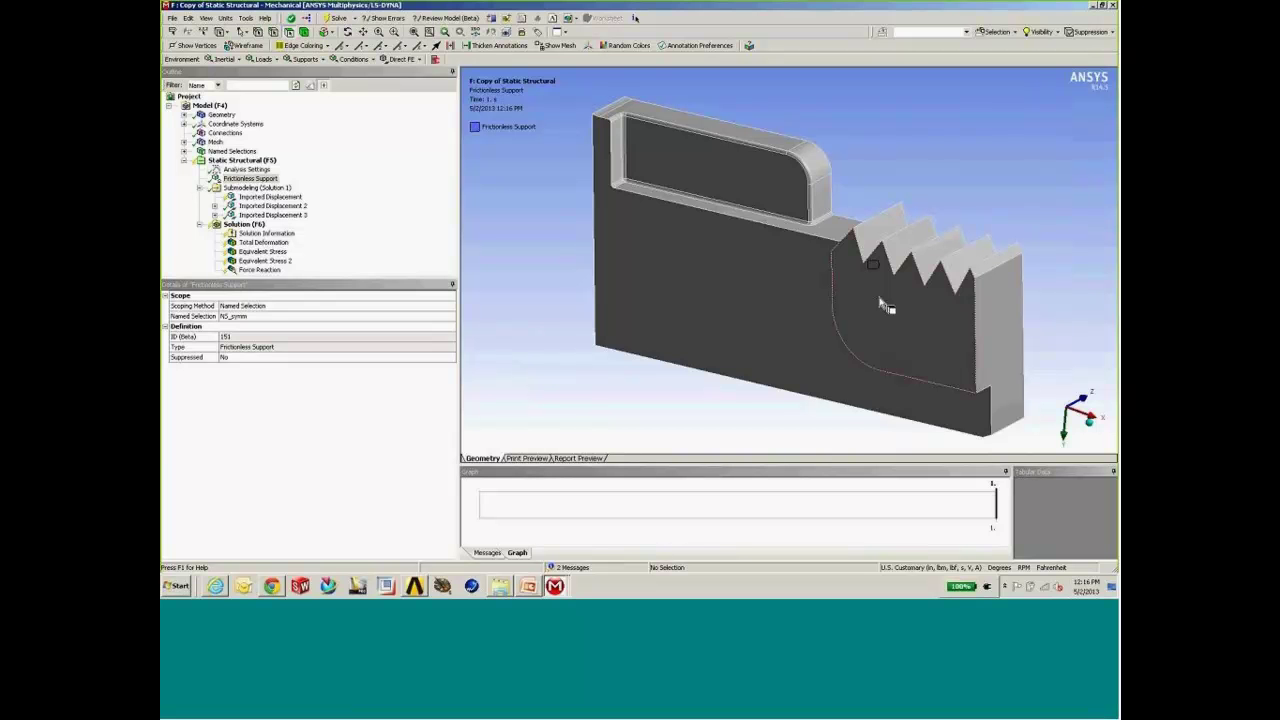
middle_click_drag(883, 299, 896, 284)
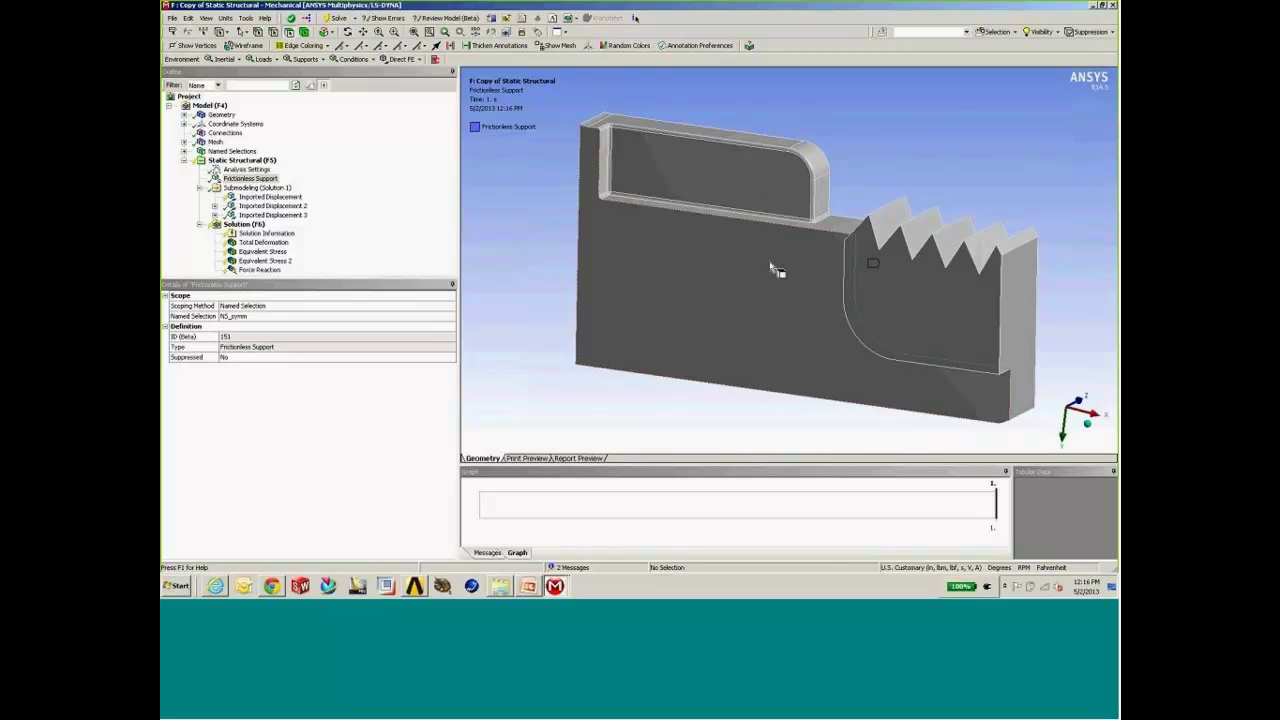
mouse_move(775, 270)
middle_mouse_down()
mouse_move(763, 273)
mouse_move(786, 278)
middle_mouse_up()
- Display the submodel's Total Deformation result and inspect the contours across the jaw segment
left_click(262, 242)
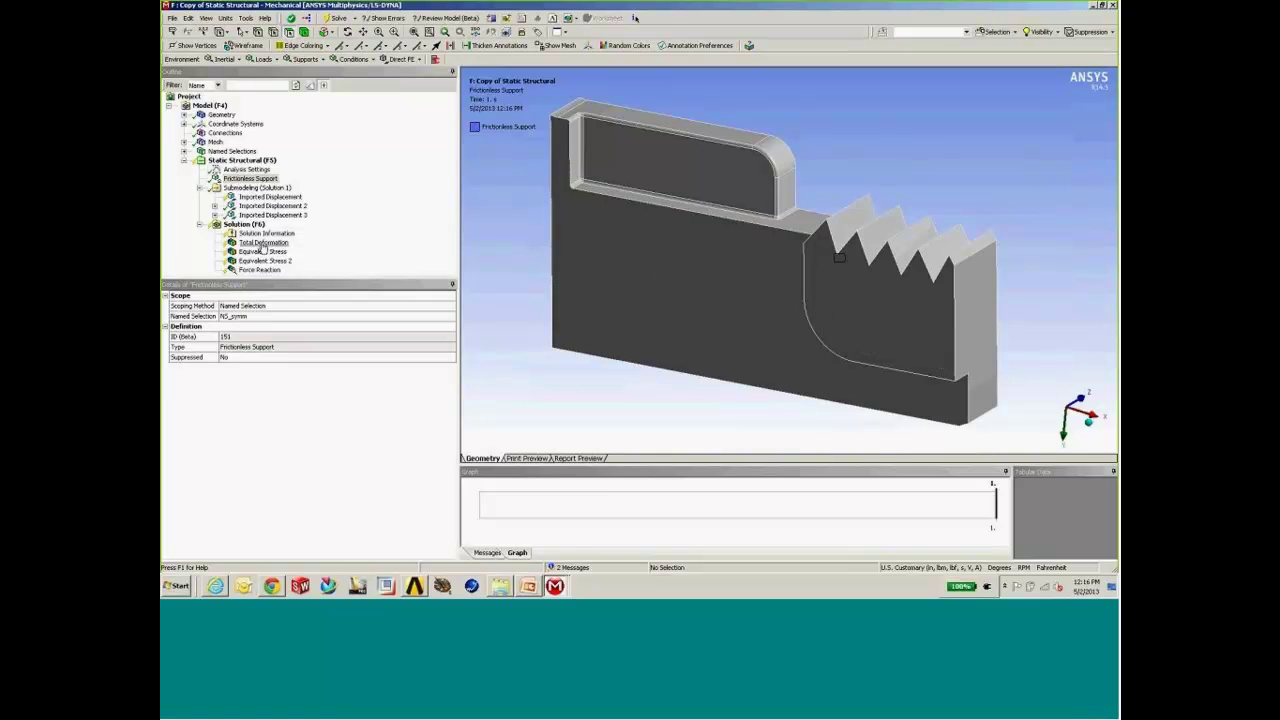
middle_click_drag(514, 323, 654, 287)
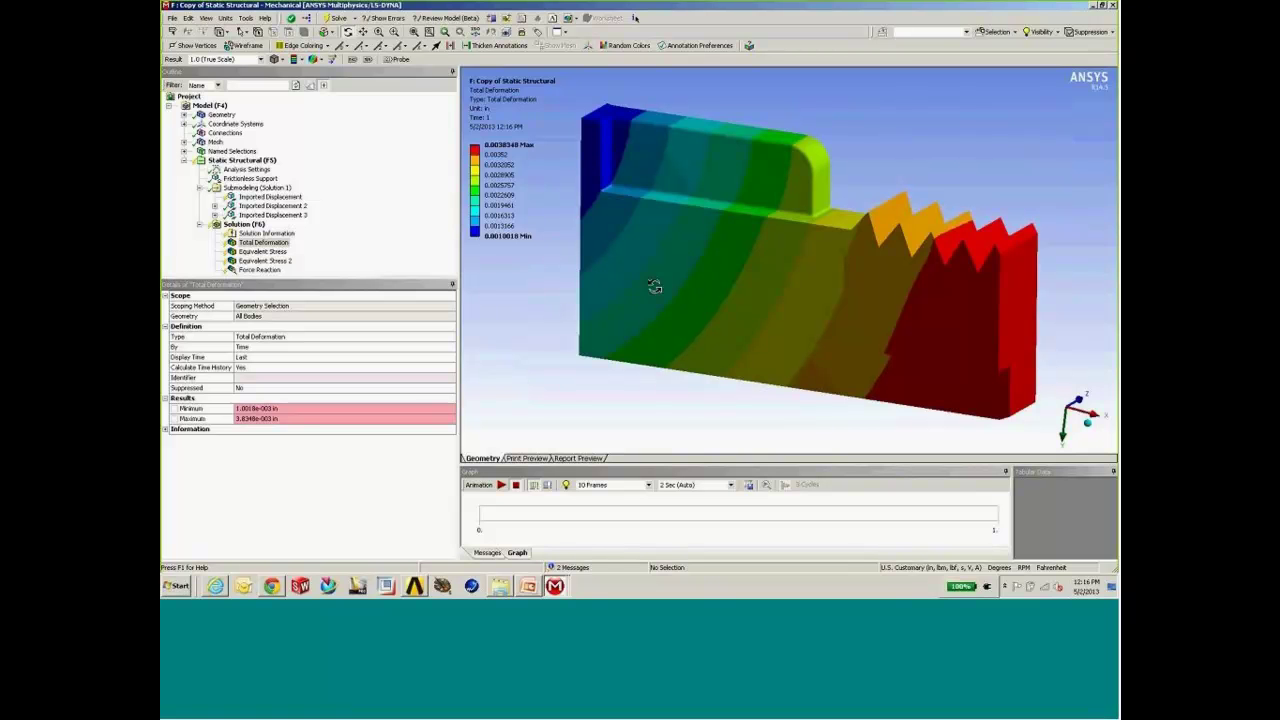
middle_click_drag(711, 249, 794, 280)
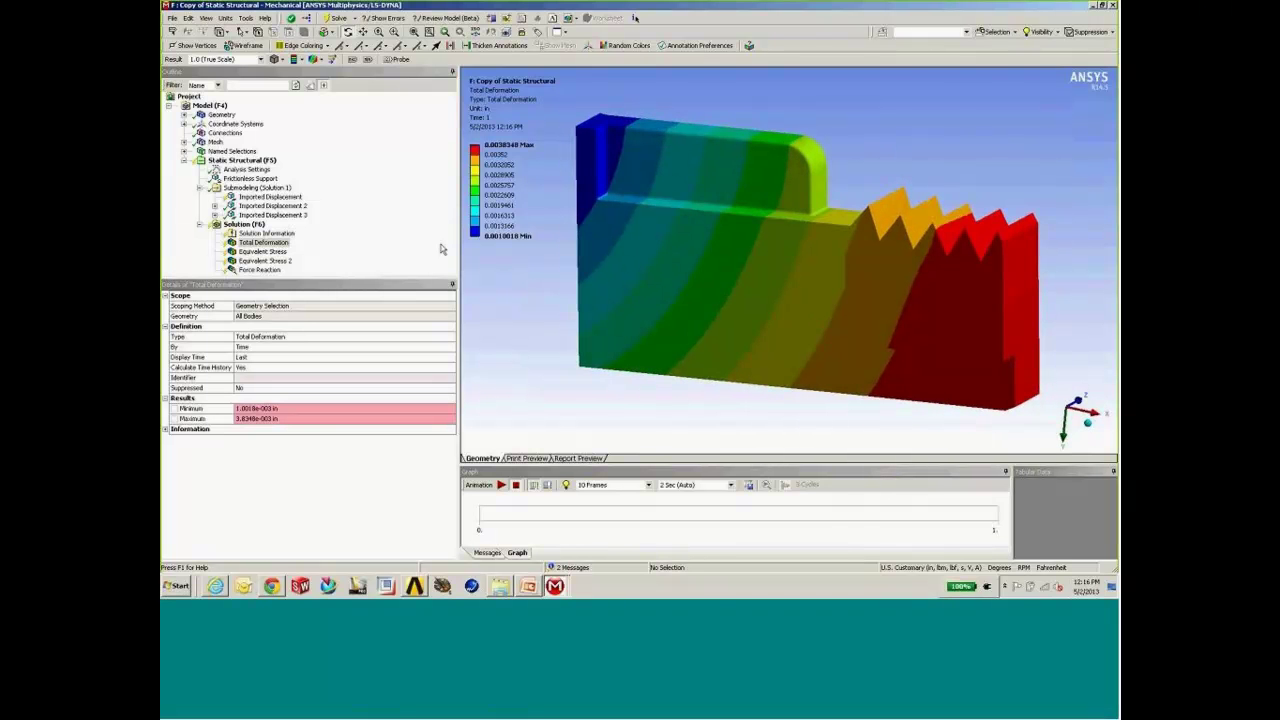
middle_click_drag(711, 289, 712, 299)
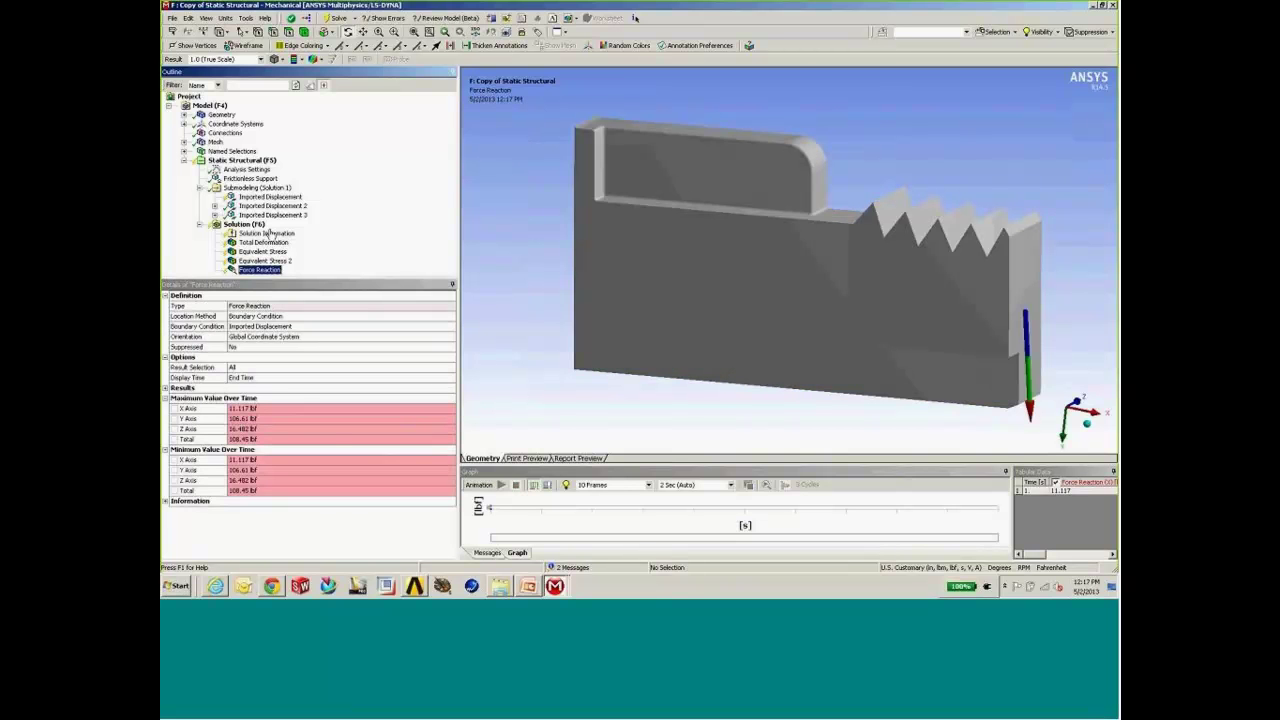
- Insert a Force Reaction probe under Solution (F6) and set its boundary condition to Imported Displacement
left_click(244, 224)
right_click(250, 225)
mouse_move(300, 232)
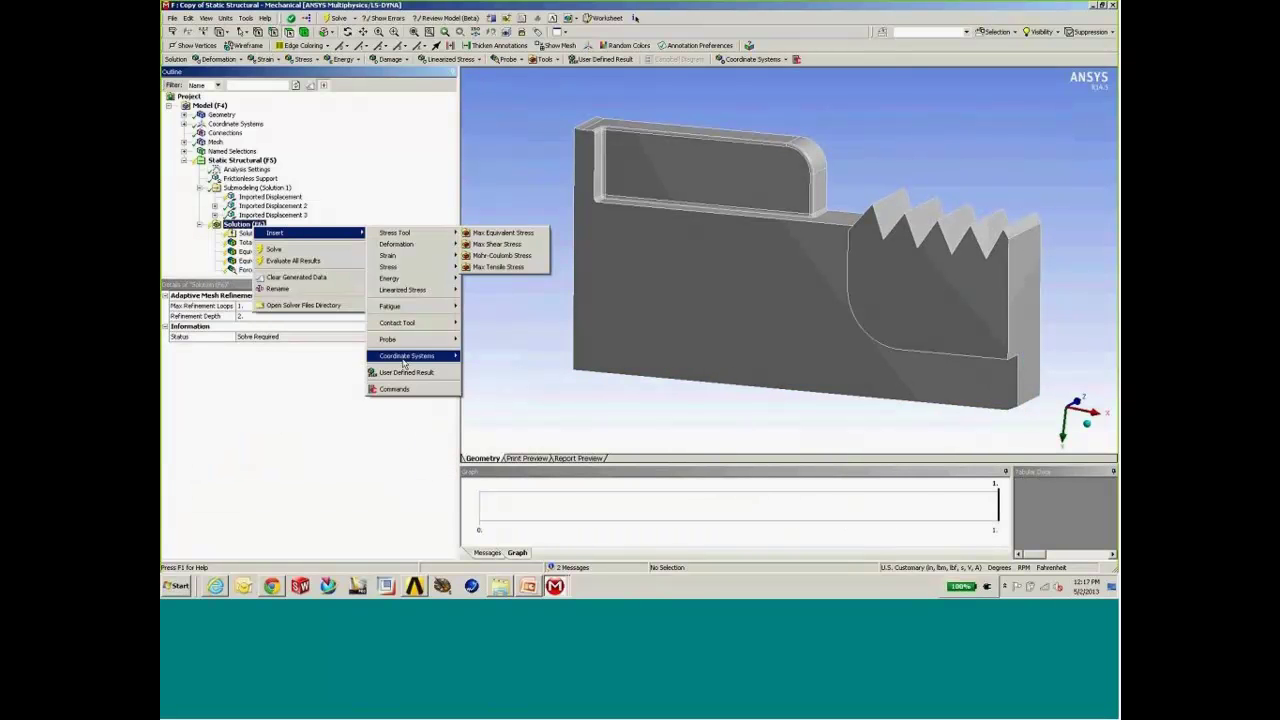
mouse_move(405, 340)
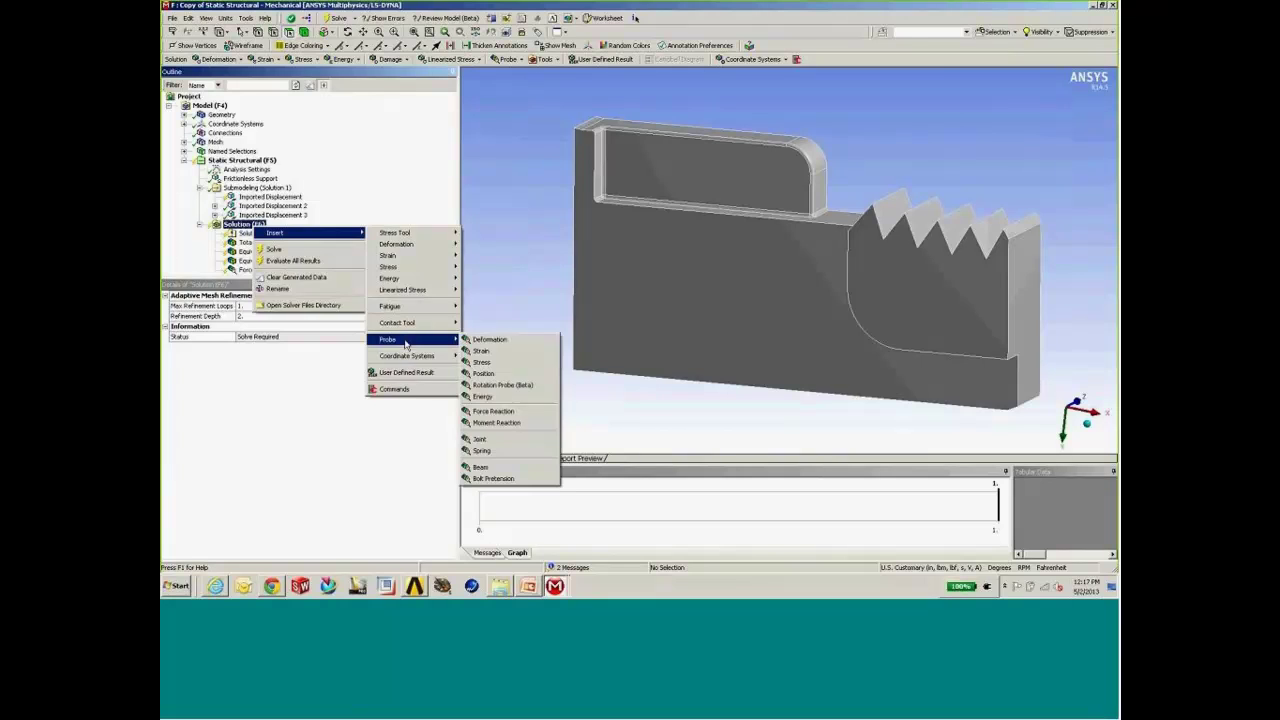
left_click(513, 410)
left_click(286, 329)
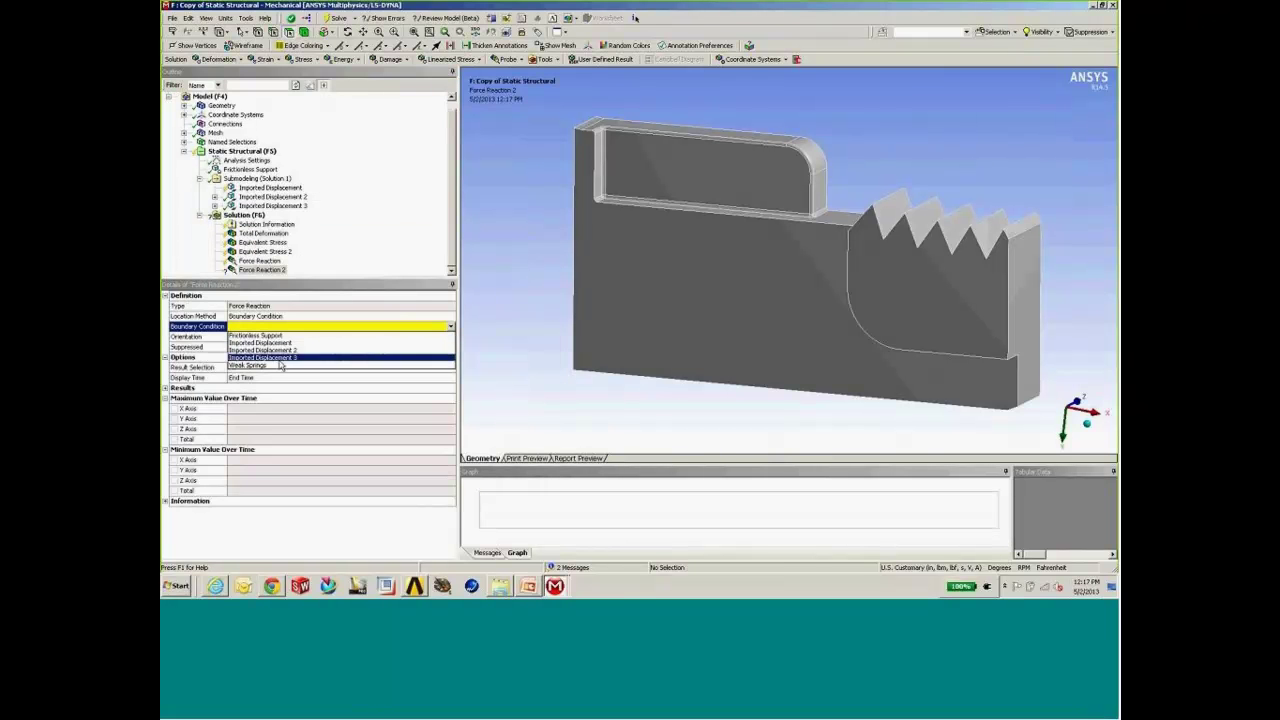
left_click(275, 343)
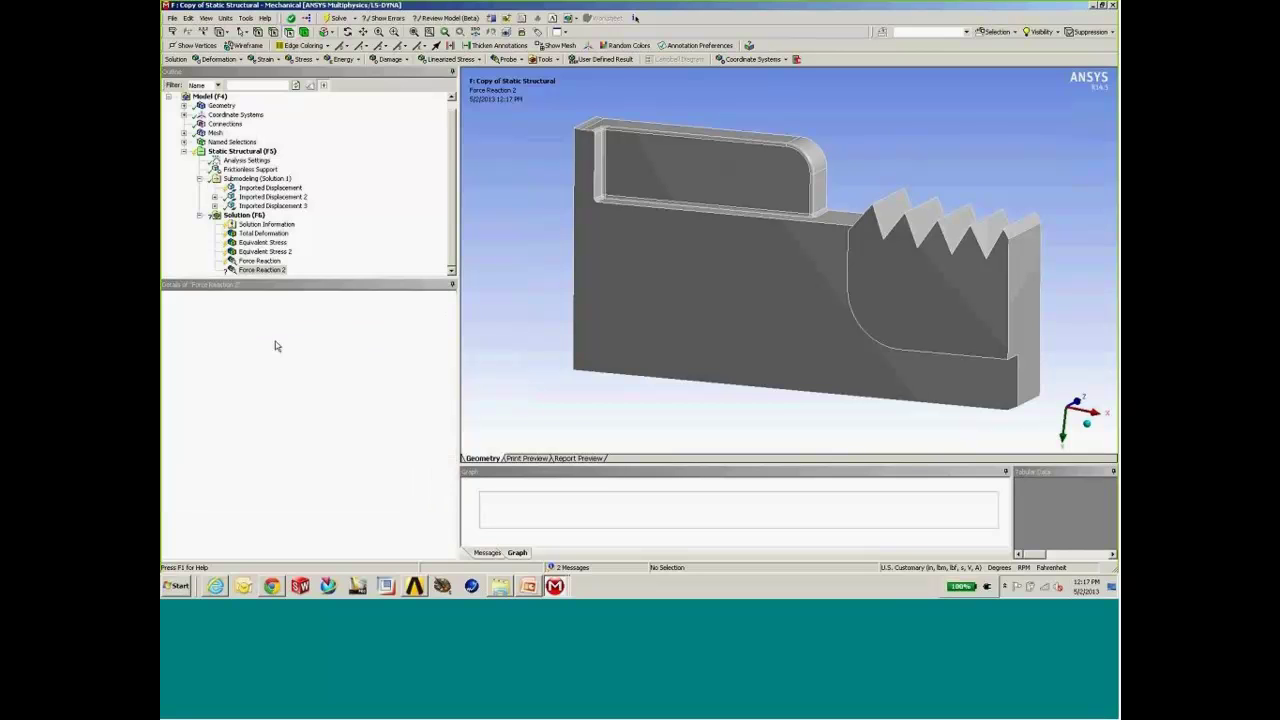
left_click(268, 270)
- Display the existing Force Reaction result and examine the reaction vector at the cut face below the teeth
left_click(259, 260)
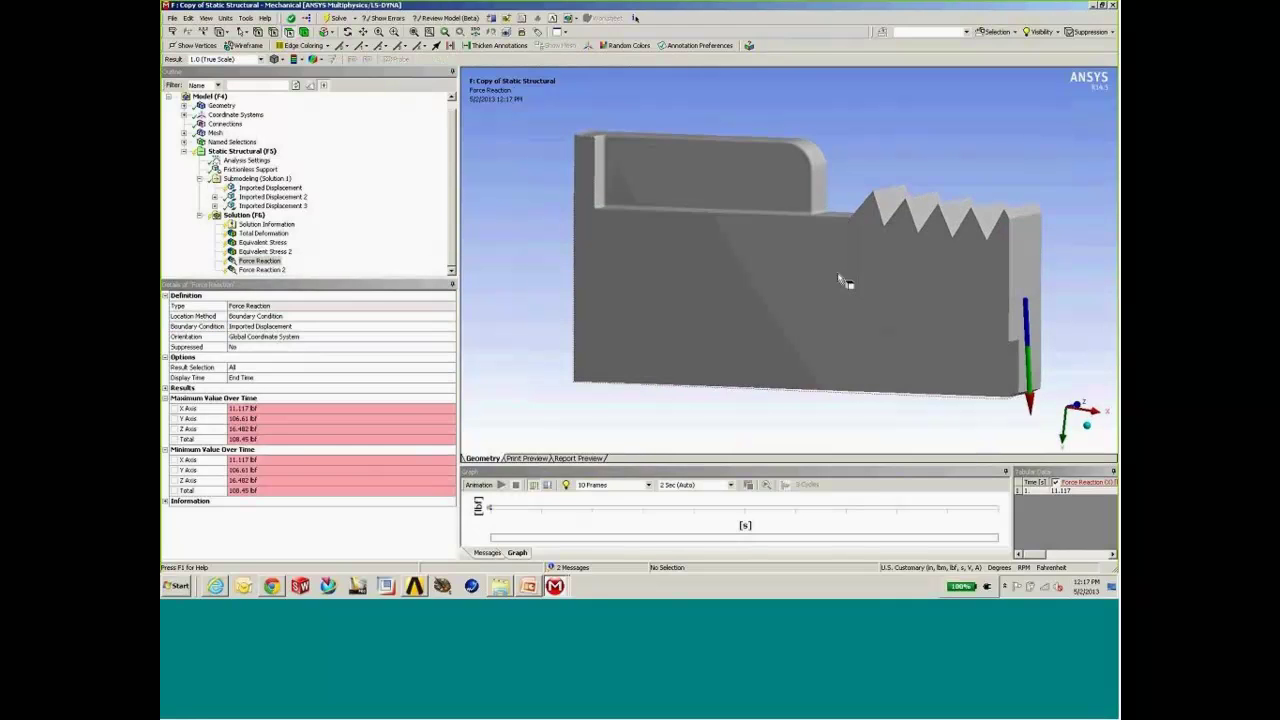
scroll(829, 260, "up", 3)
scroll(862, 220, "down", 4)
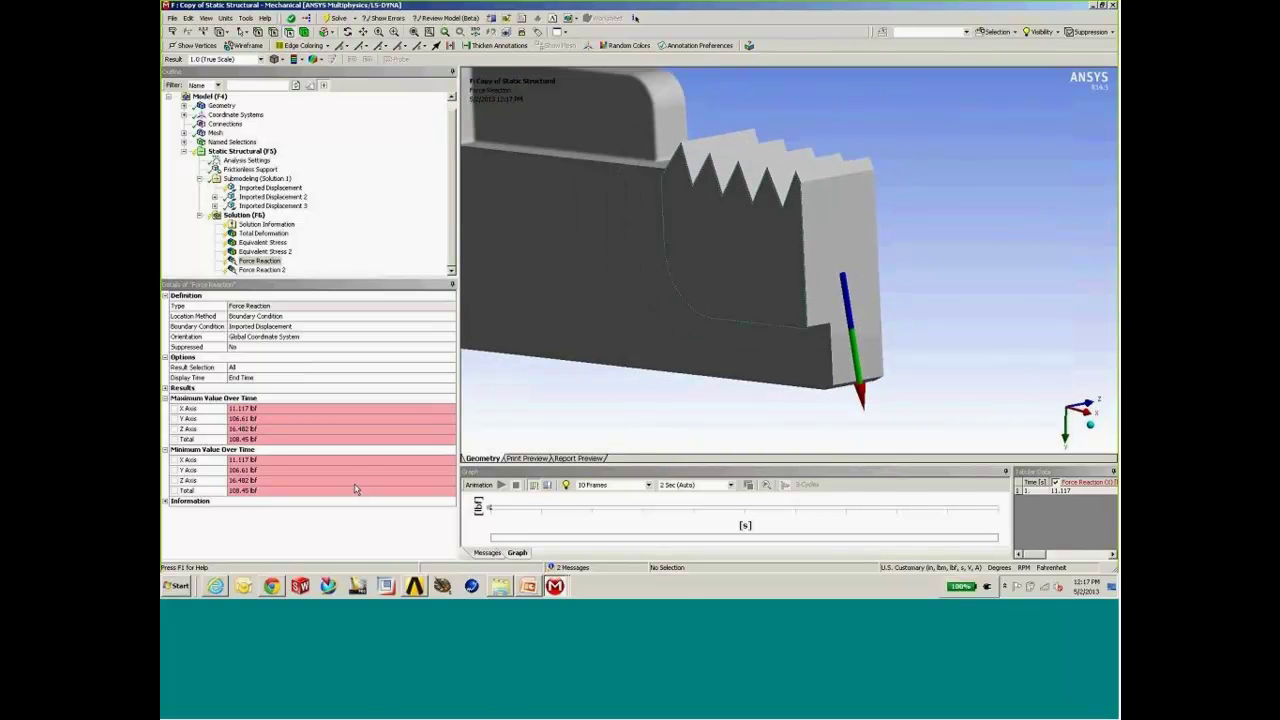
middle_click_drag(562, 287, 600, 286, "ctrl")
scroll(601, 282, "down", 3)
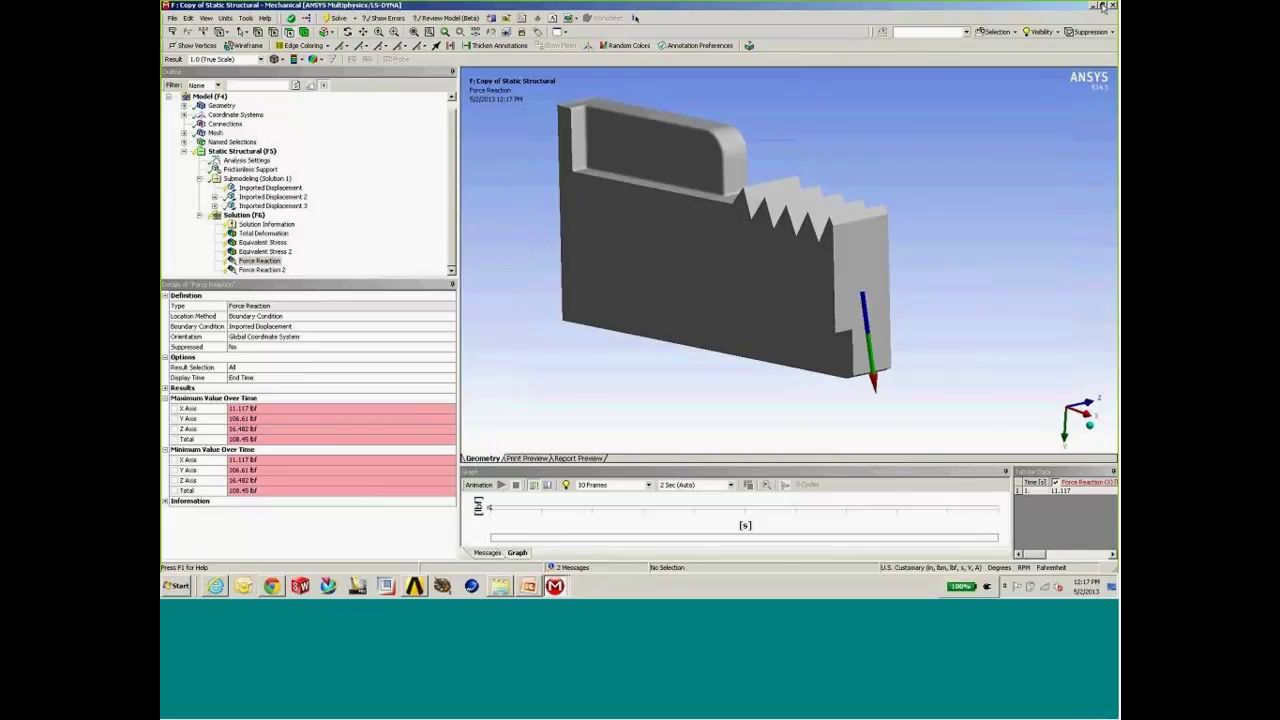
- Restore the submodel's Mechanical window from full screen and resize it to fill the right half of the desktop
left_click(1101, 5)
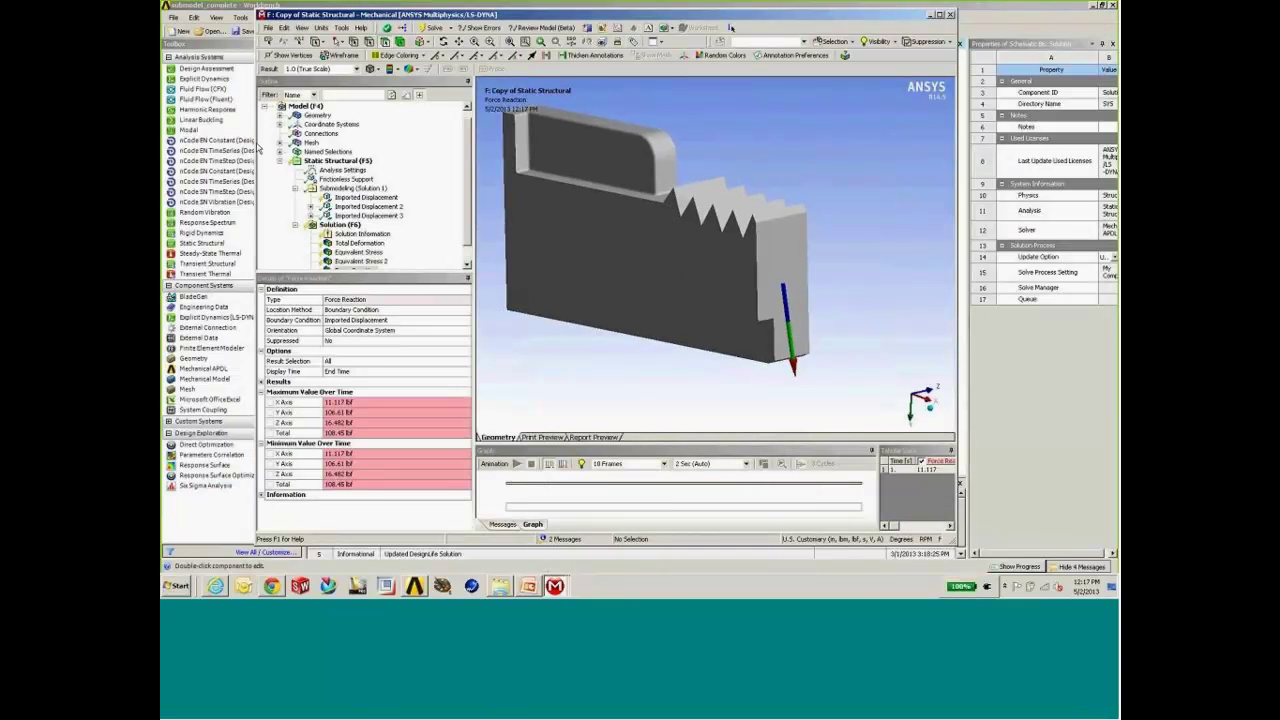
left_click_drag(257, 148, 490, 148)
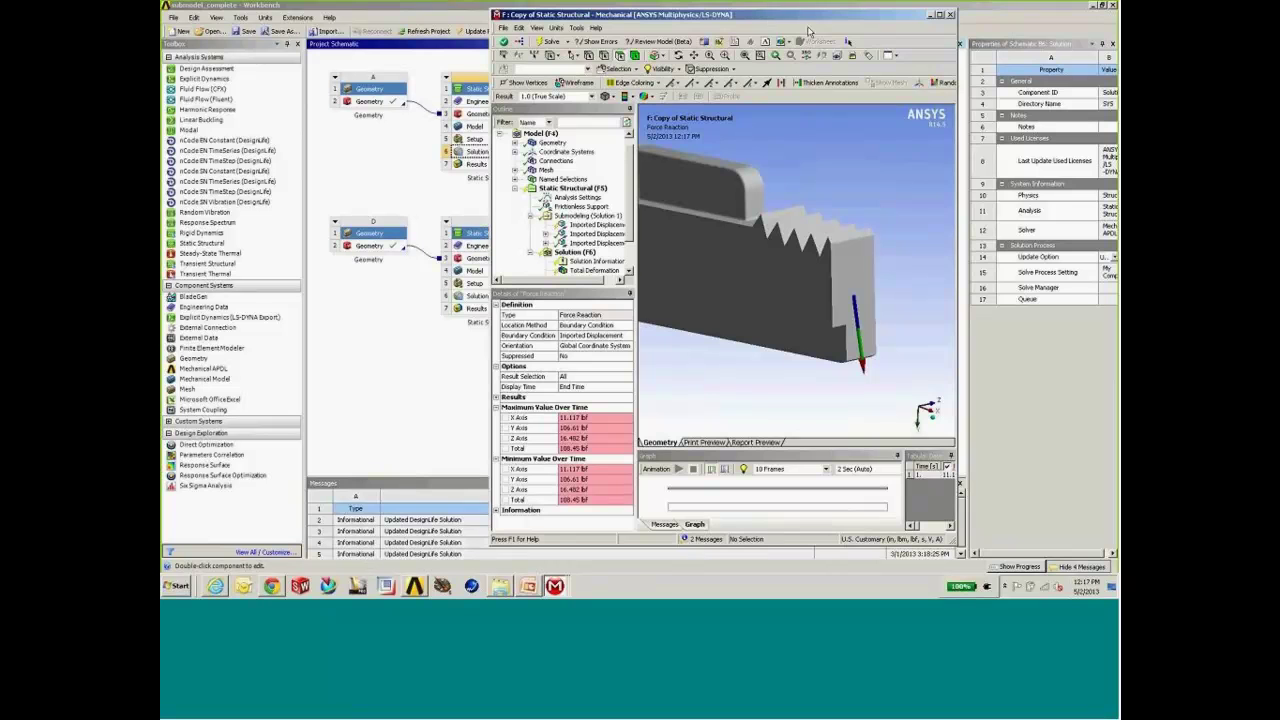
left_click_drag(863, 18, 1021, 14)
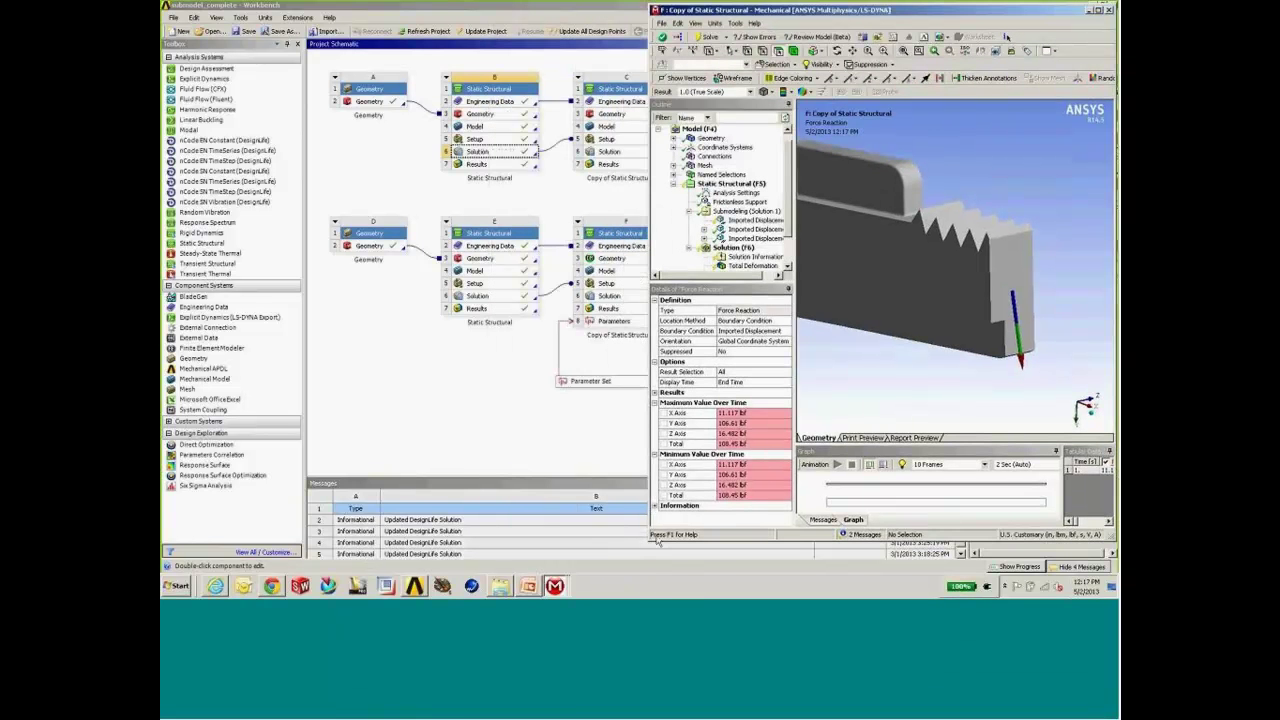
left_click_drag(650, 540, 591, 573)
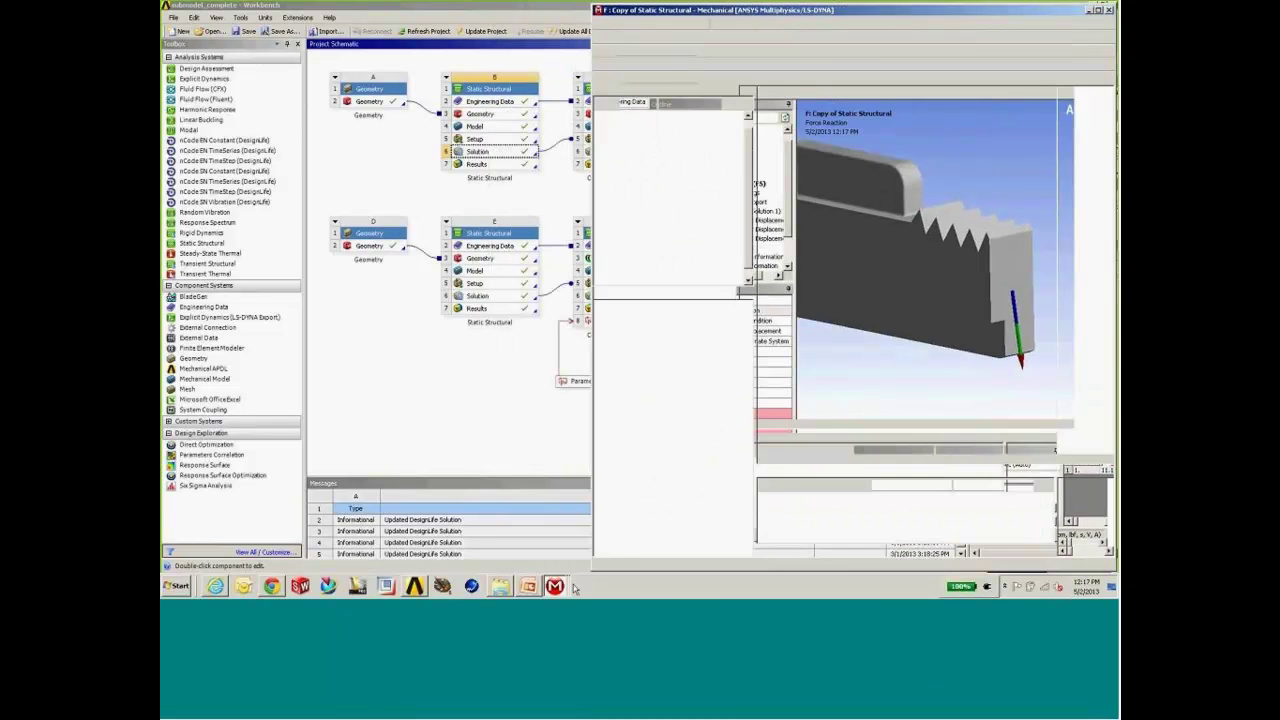
- Switch to the Mechanical window of Static Structural system E, arrange it beside the submodel window and view the full clamp's Equivalent Stress
mouse_move(555, 587)
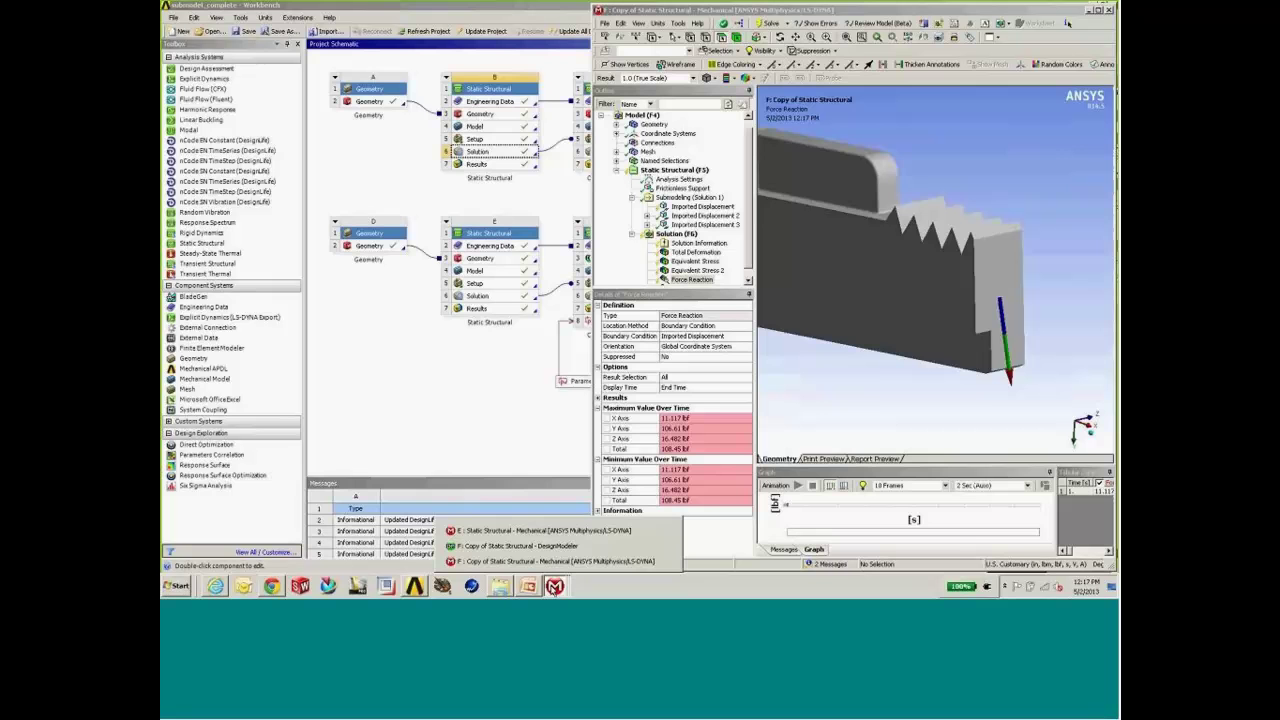
left_click(494, 531)
left_click_drag(745, 27, 647, 10)
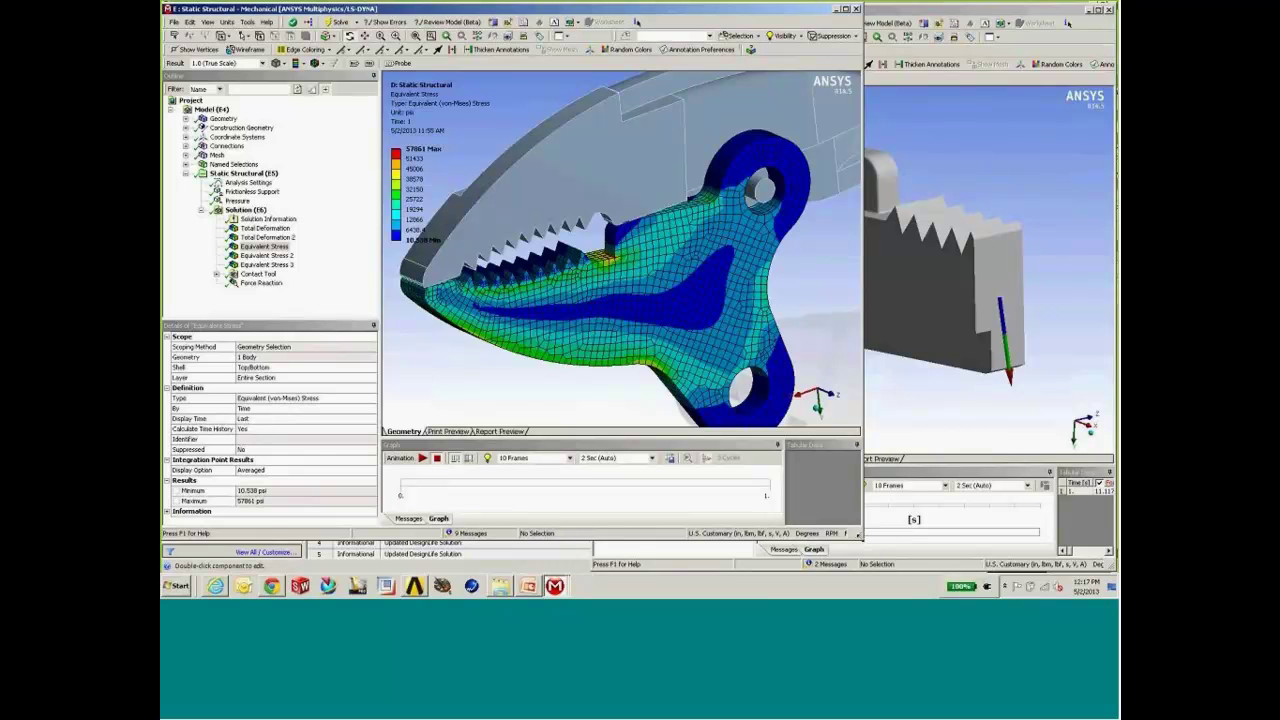
left_click_drag(861, 539, 588, 562)
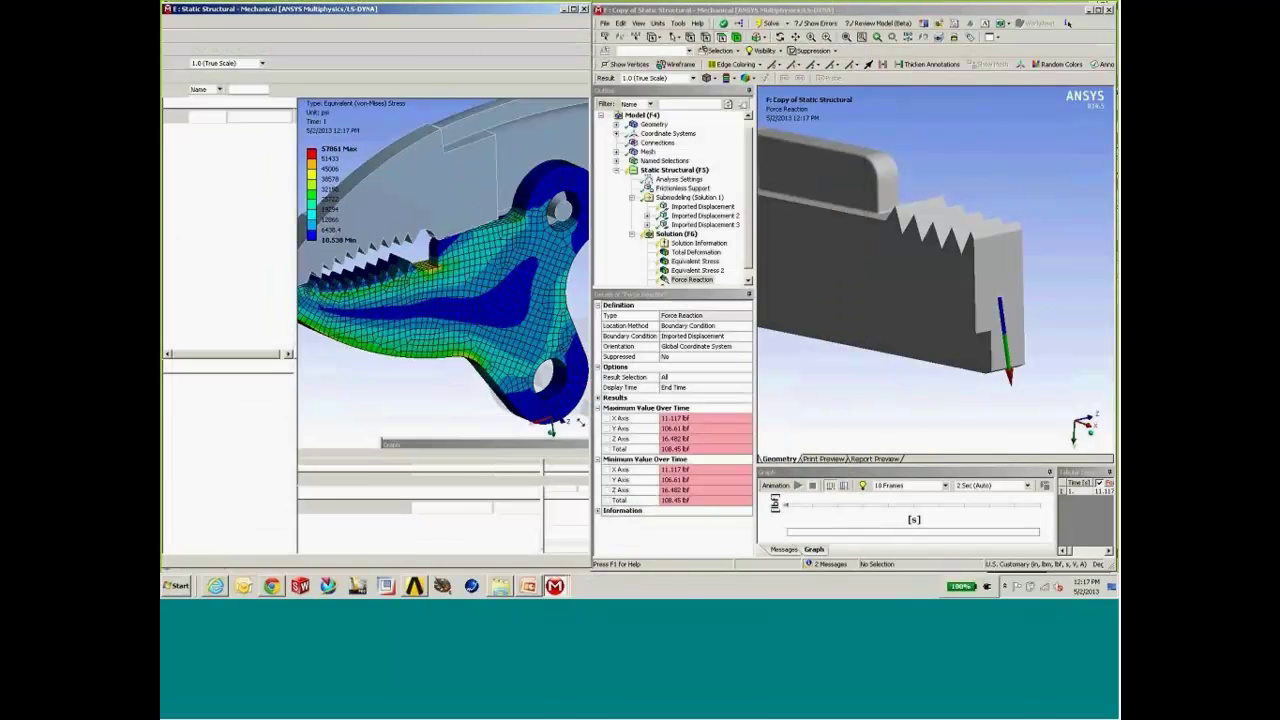
left_click_drag(583, 254, 757, 255)
left_click_drag(619, 277, 596, 228)
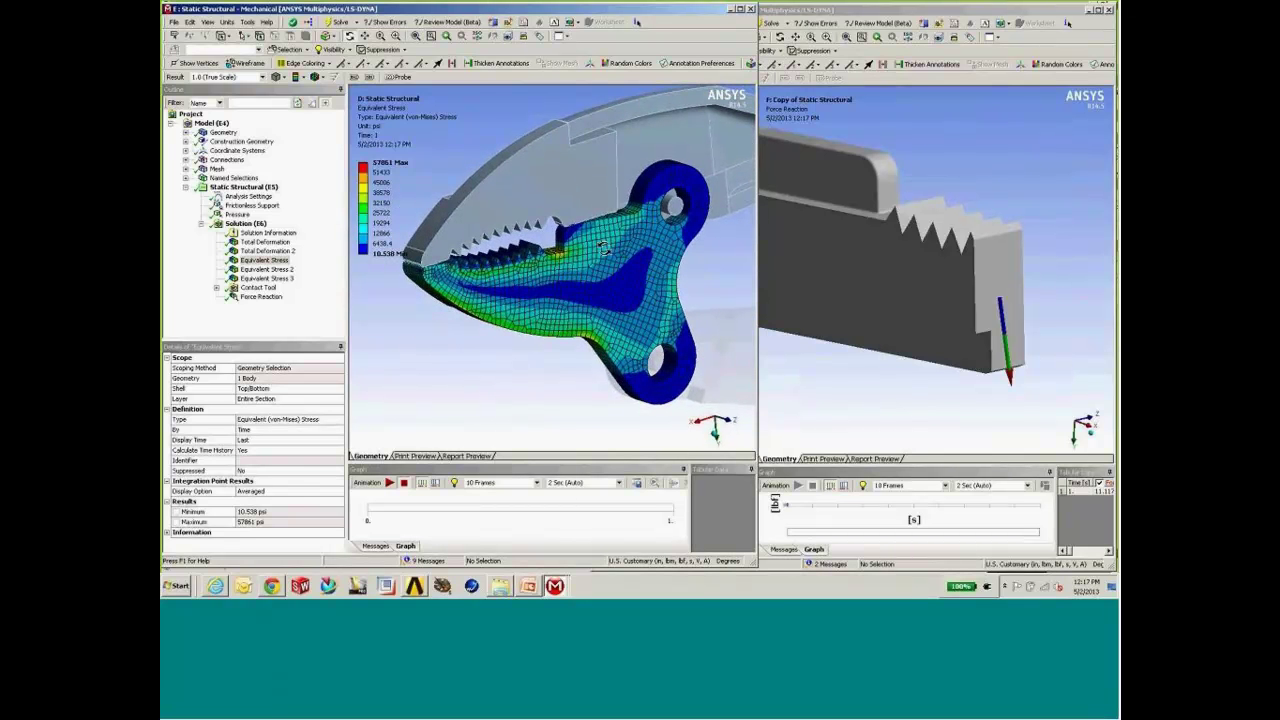
left_click_drag(607, 301, 484, 297)
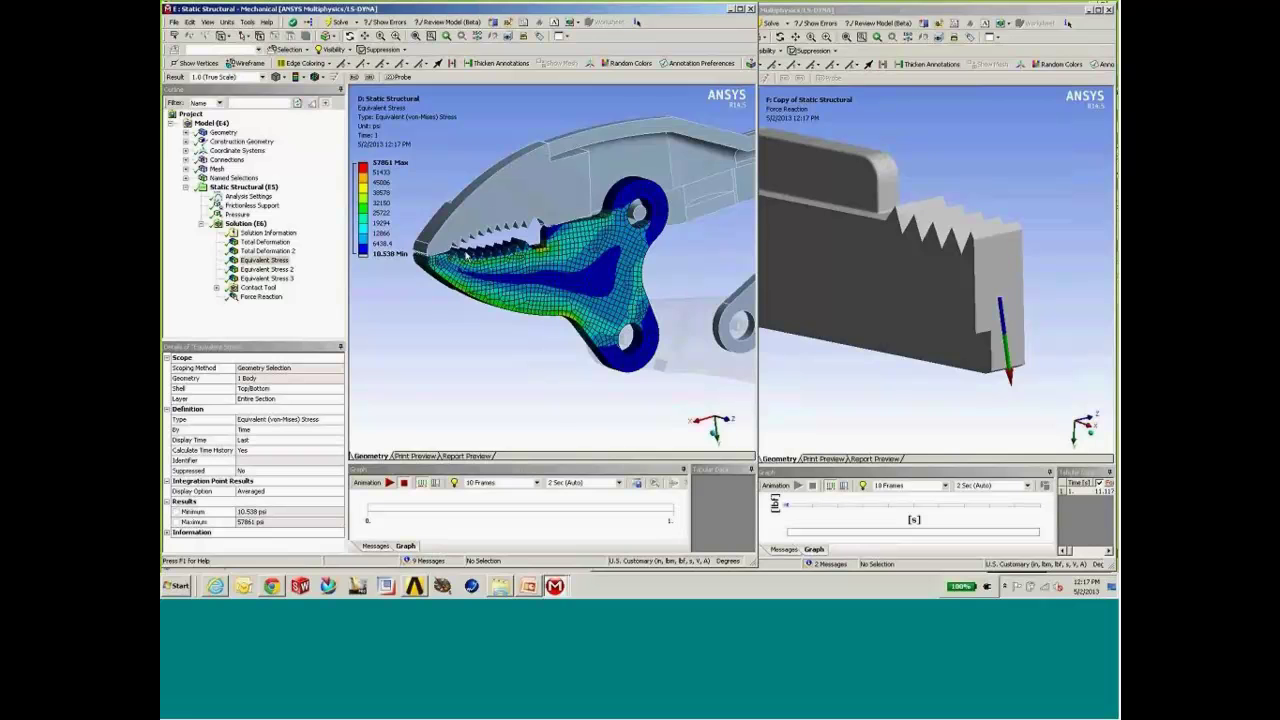
- Insert a construction geometry surface in the full clamp model and set its coordinate system to cut_boundary1
left_click_drag(604, 262, 598, 268)
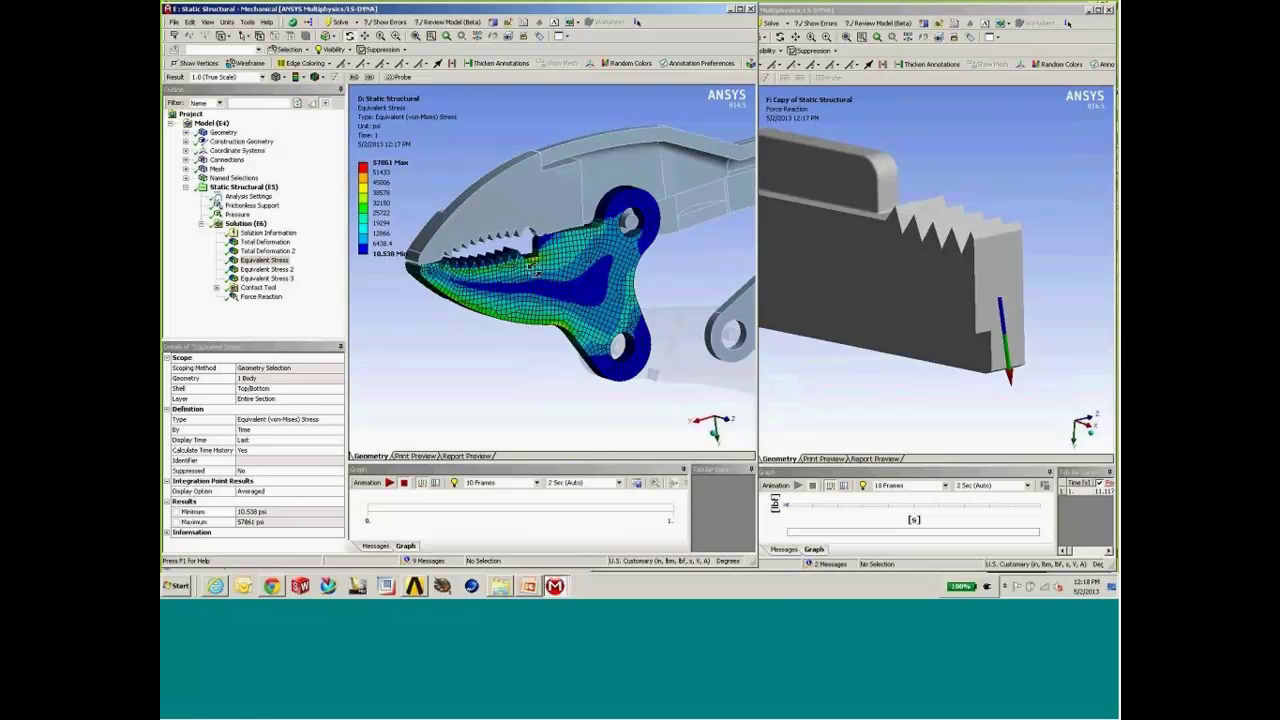
scroll(540, 268, "up", 2)
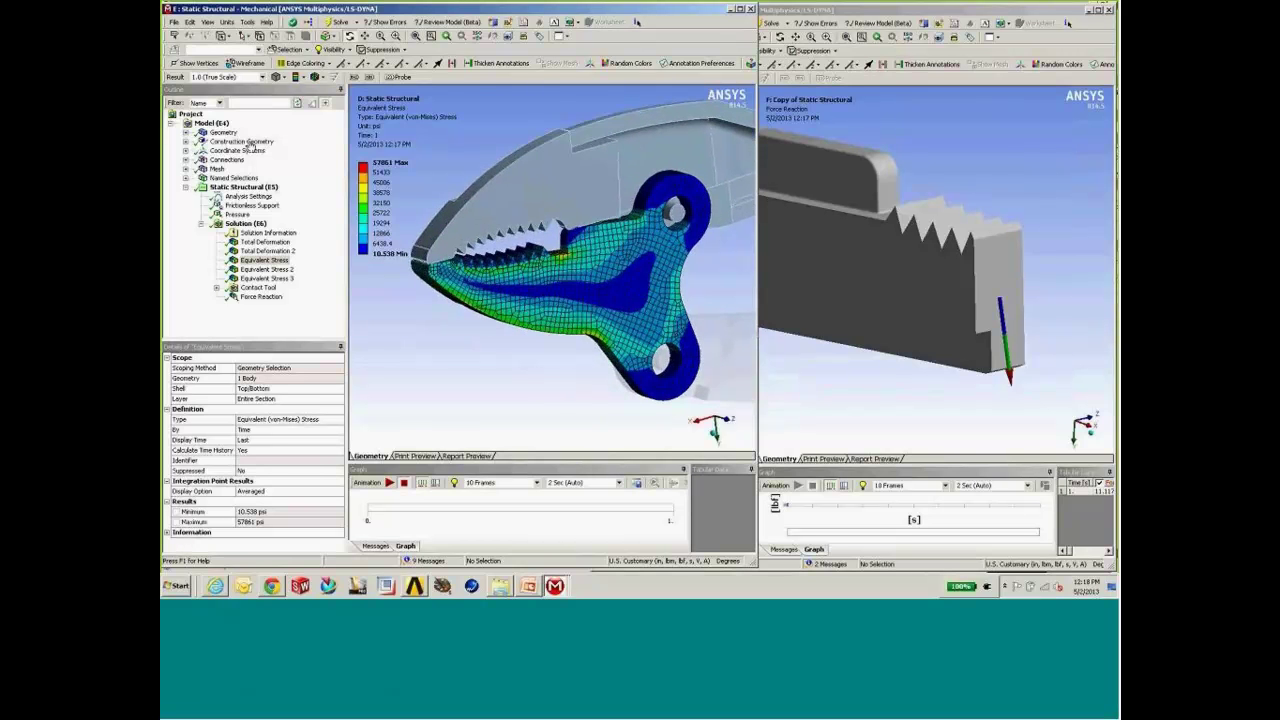
left_click(212, 122)
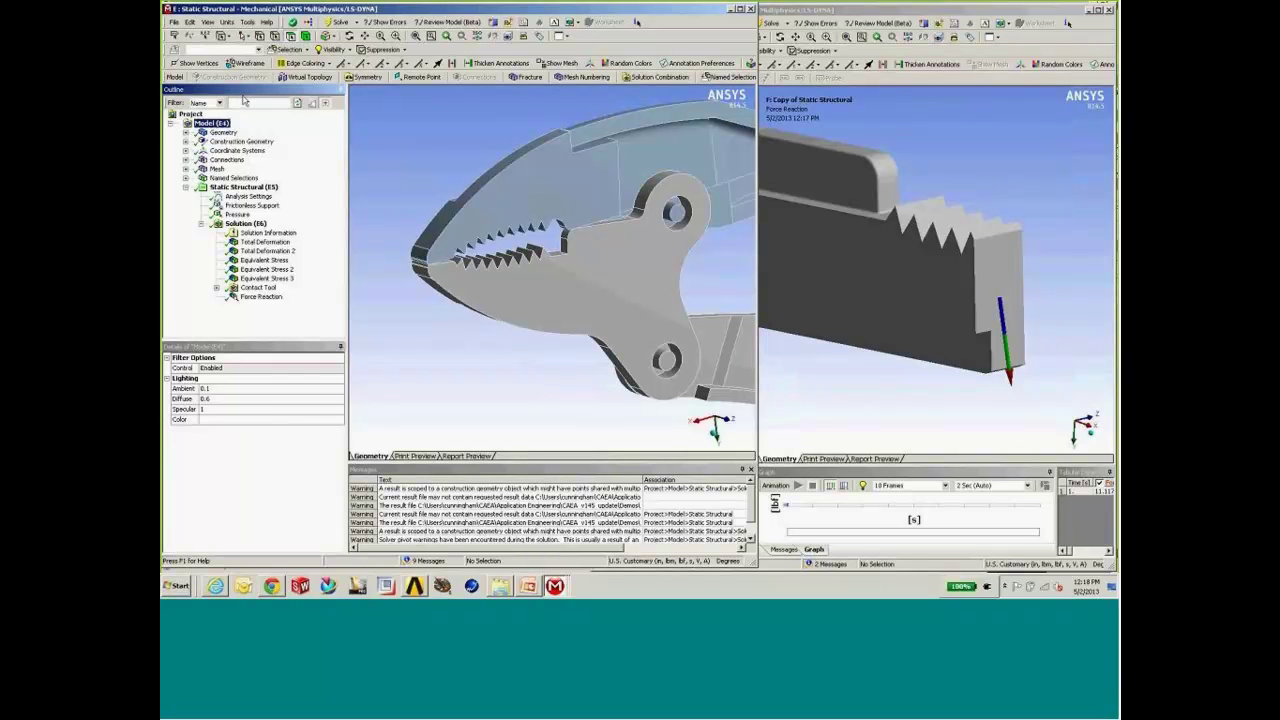
left_click(240, 143)
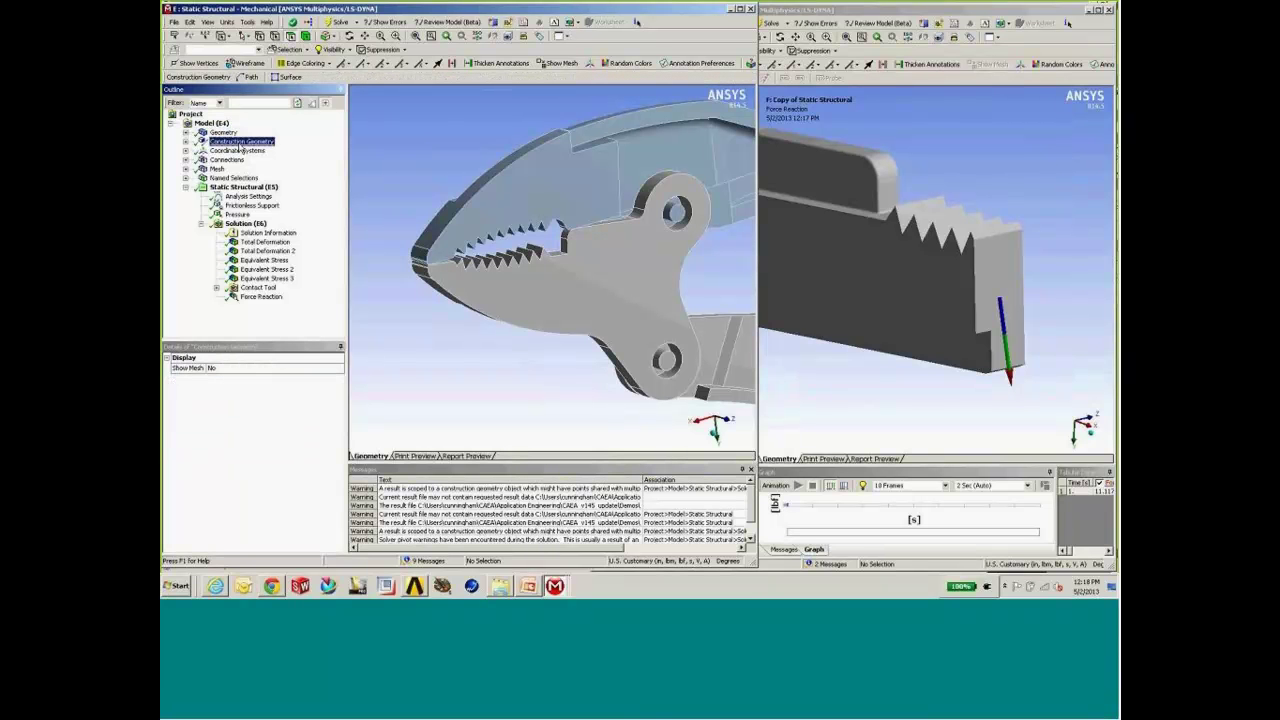
right_click(258, 143)
mouse_move(288, 148)
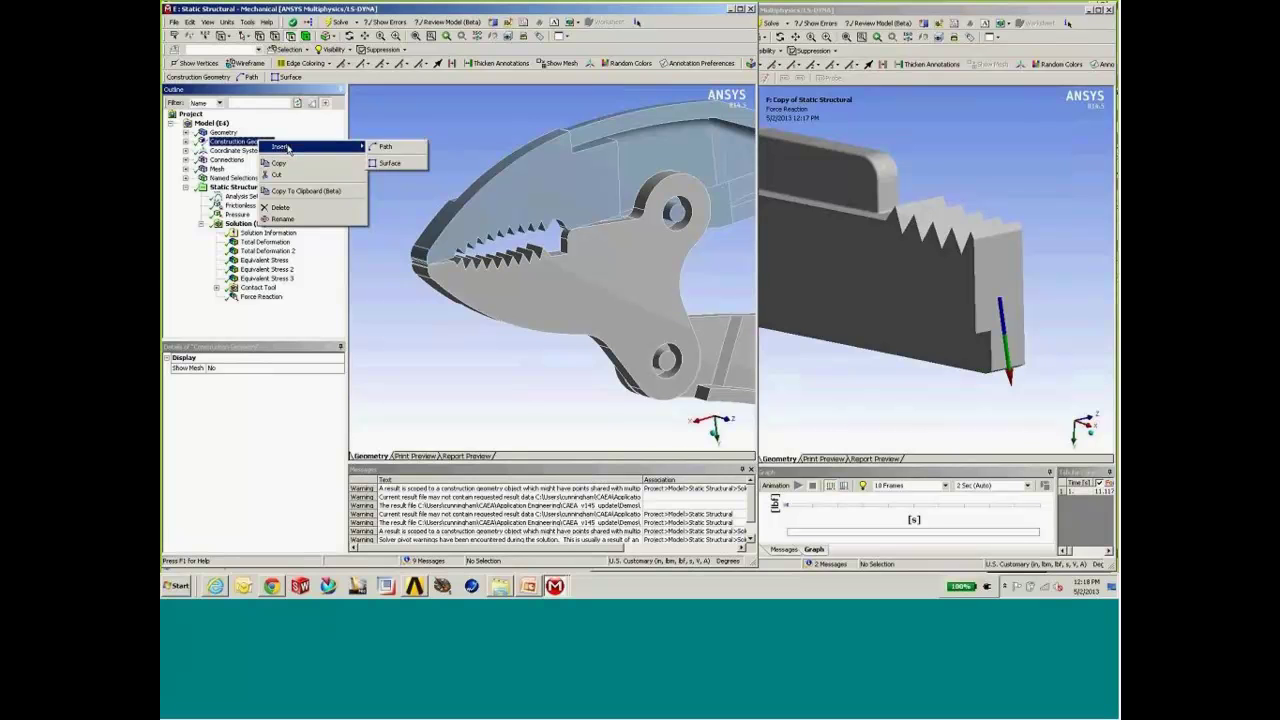
left_click(392, 163)
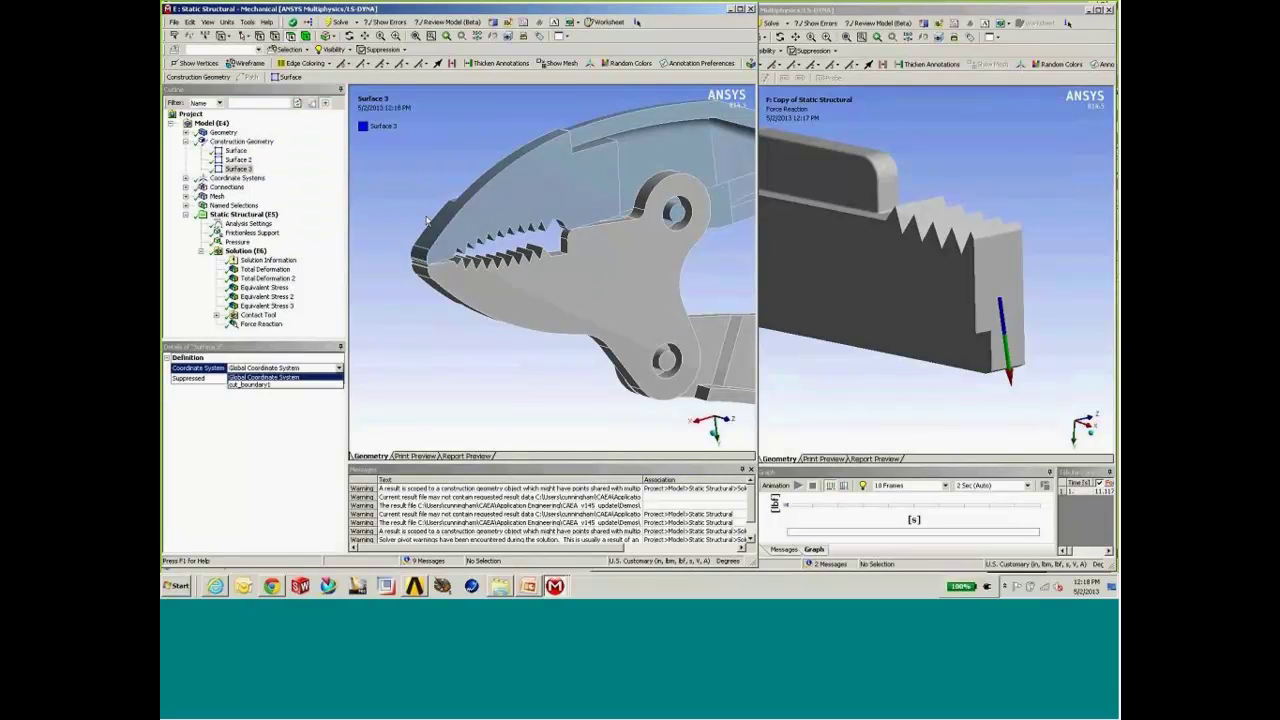
left_click(262, 385)
- Display the cut_boundary1 coordinate system and the new construction surface to examine where they cut the jaw
left_click(186, 180)
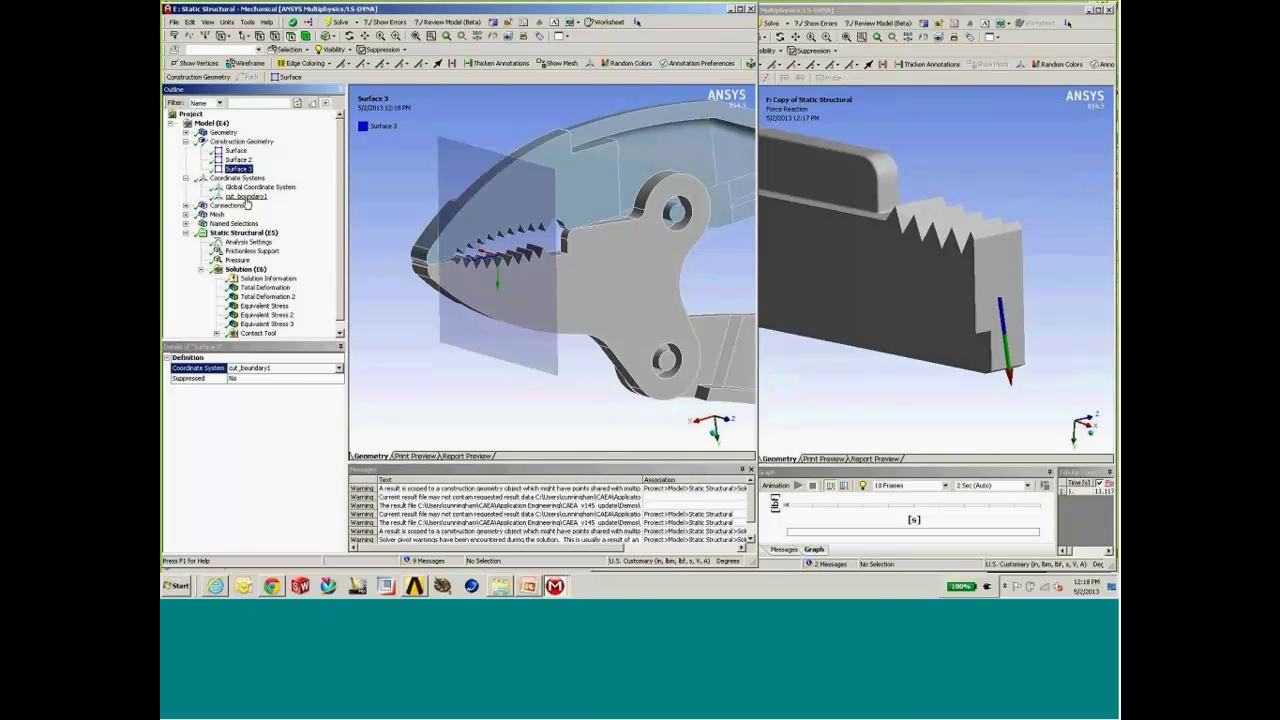
left_click(246, 196)
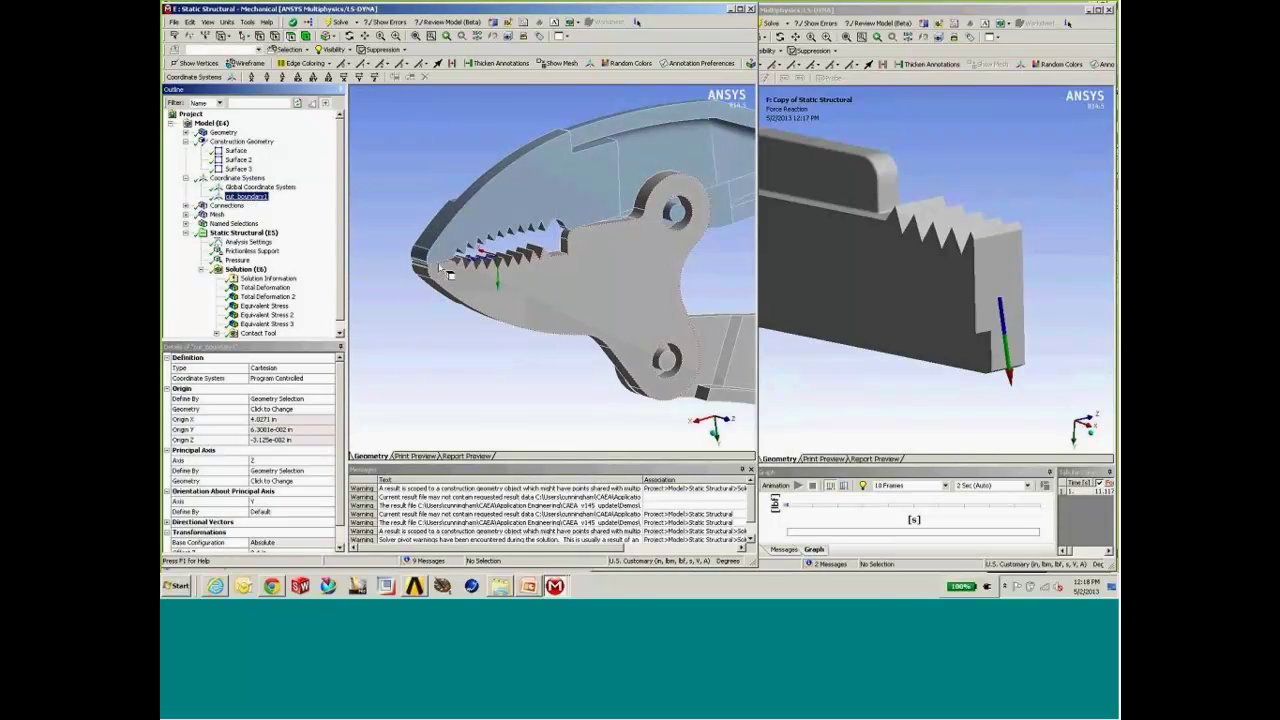
middle_click_drag(676, 214, 591, 306)
left_click(239, 169)
middle_click_drag(480, 243, 529, 296)
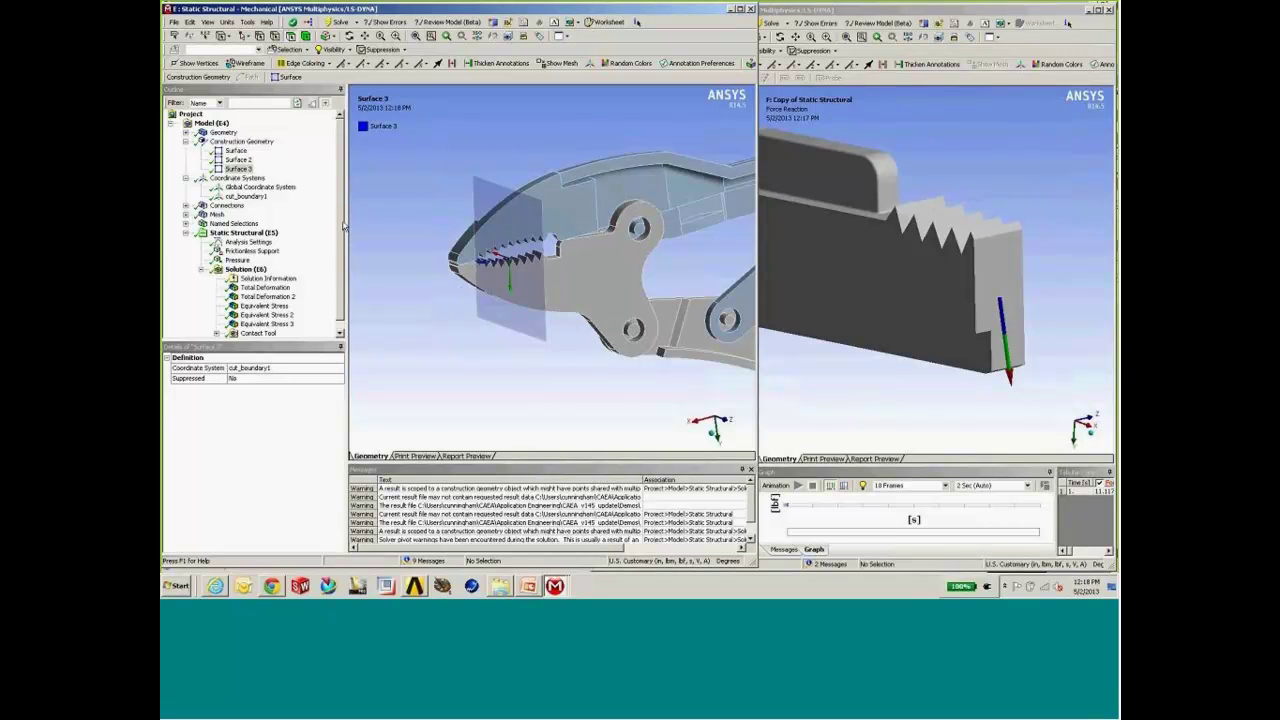
- Insert a Force Reaction probe under Solution (E6) and set its location method to Surface
left_click_drag(300, 346, 318, 375)
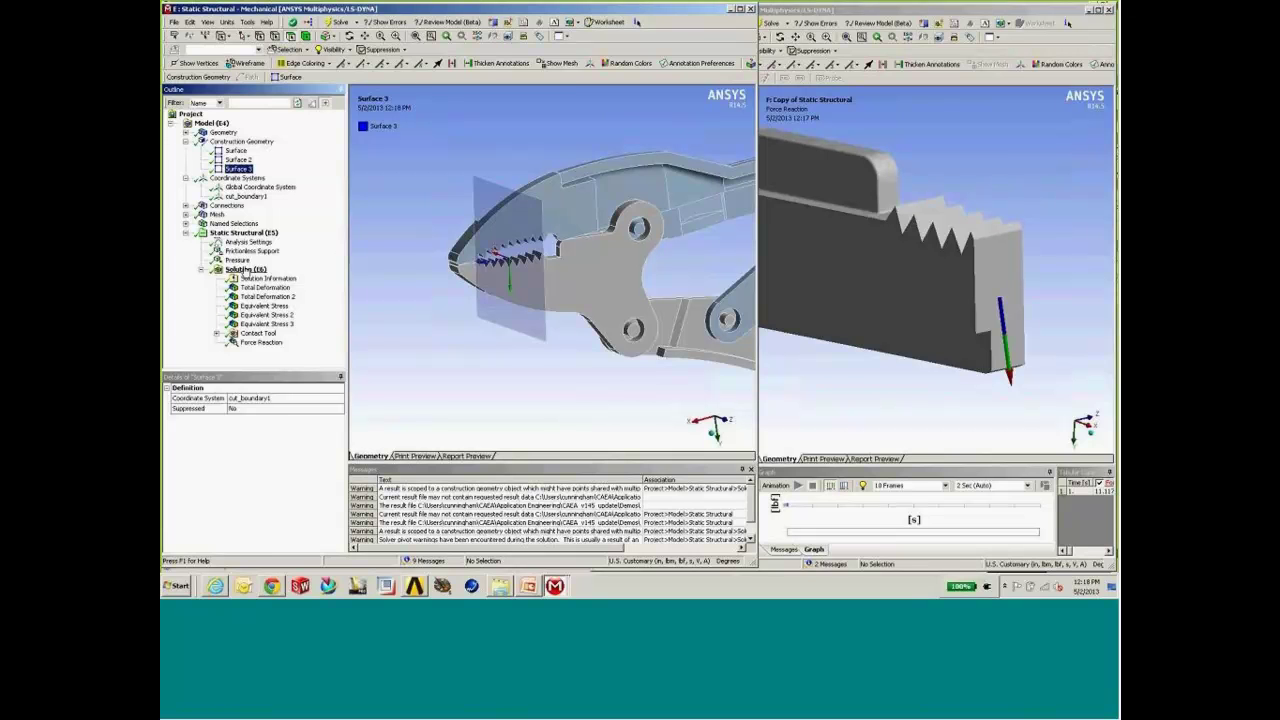
right_click(246, 270)
mouse_move(268, 278)
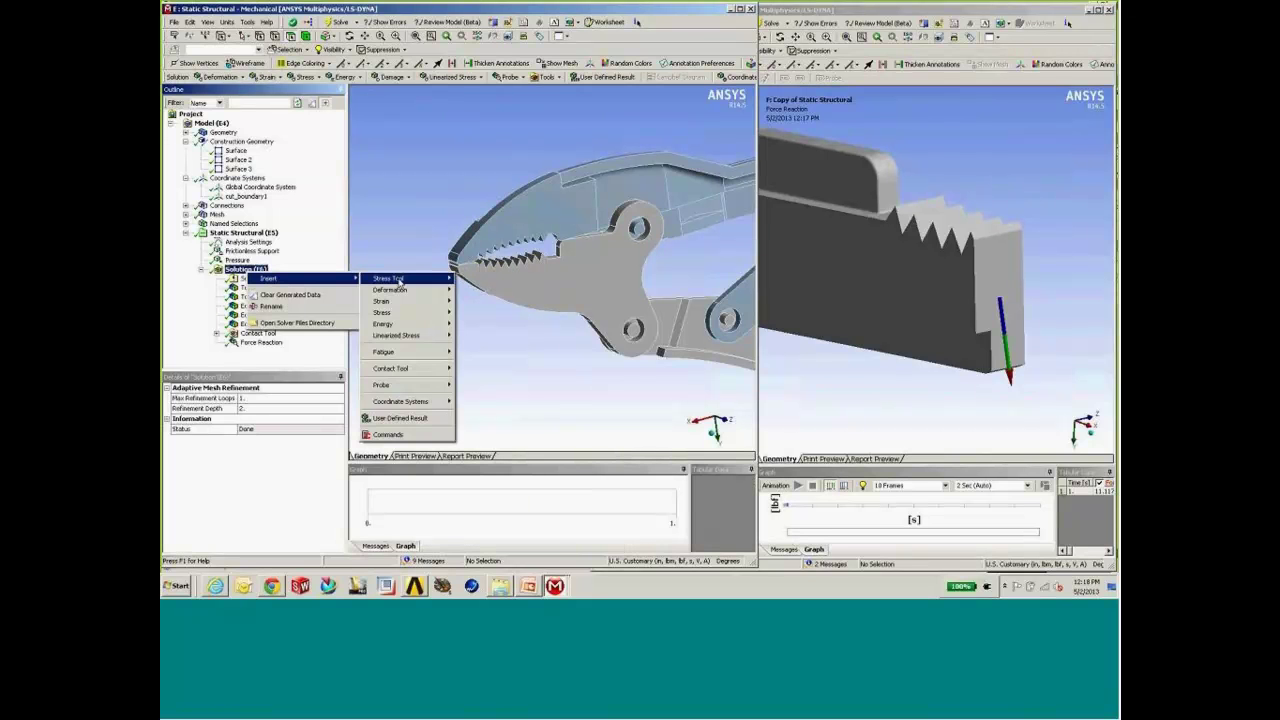
mouse_move(400, 385)
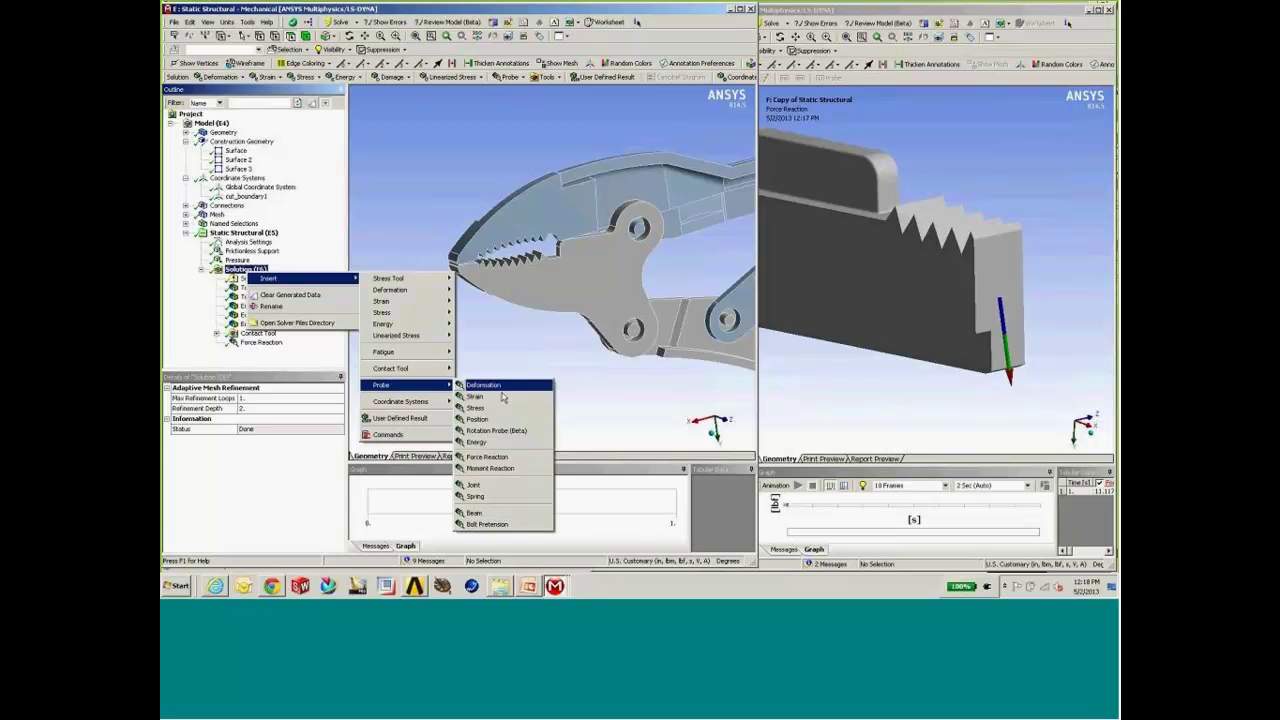
left_click(487, 456)
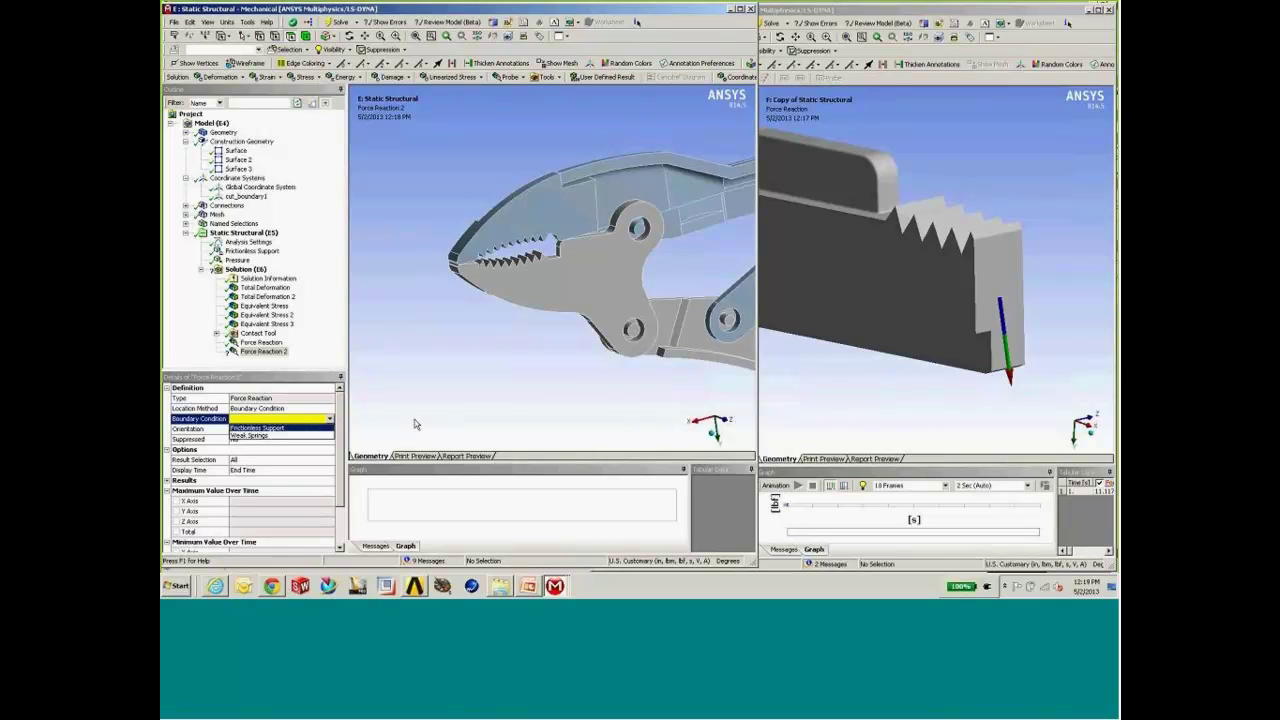
left_click(289, 420)
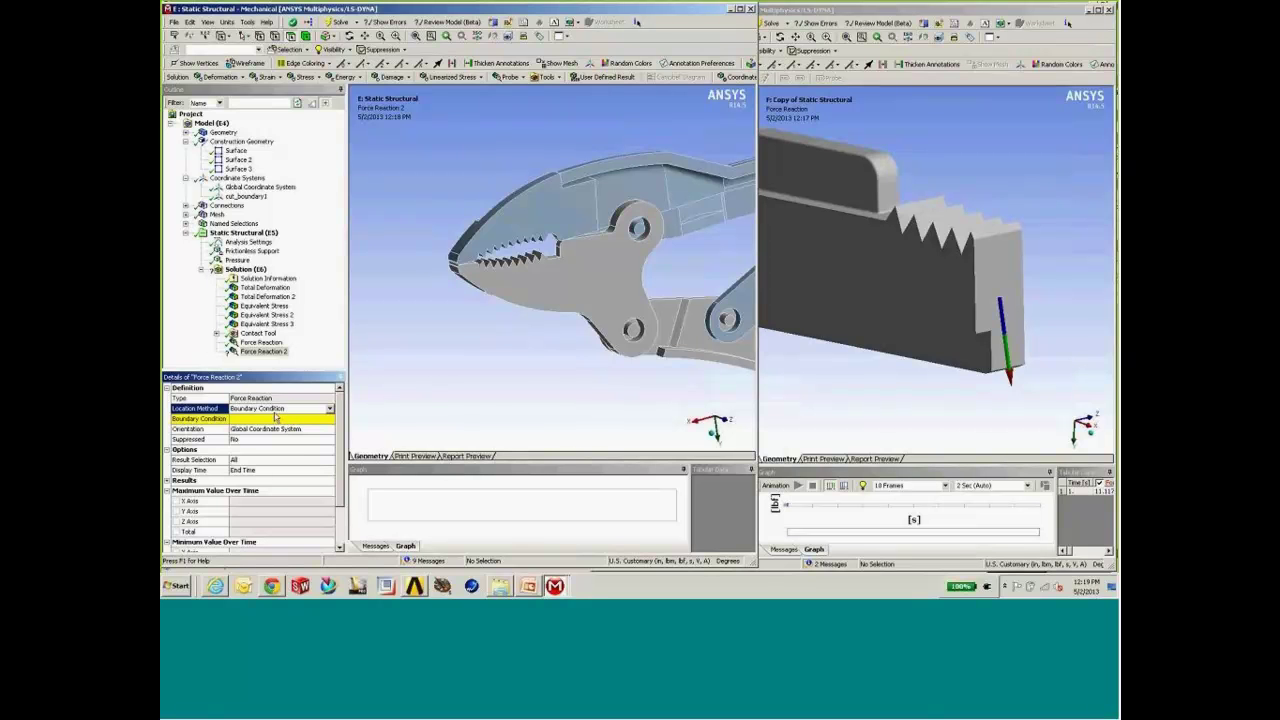
left_click(330, 409)
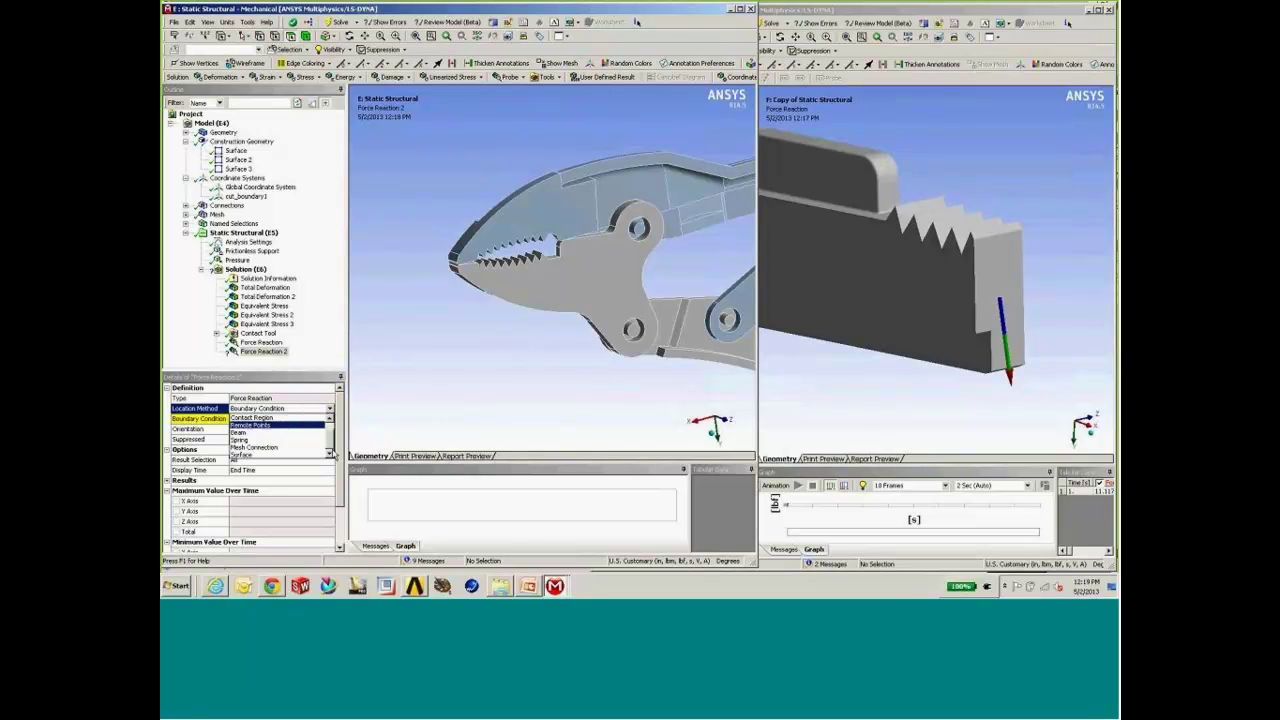
left_click(268, 455)
- Assign Surface 2 to the new force reaction probe and scope its geometry to the lower toothed jaw body
left_click(288, 421)
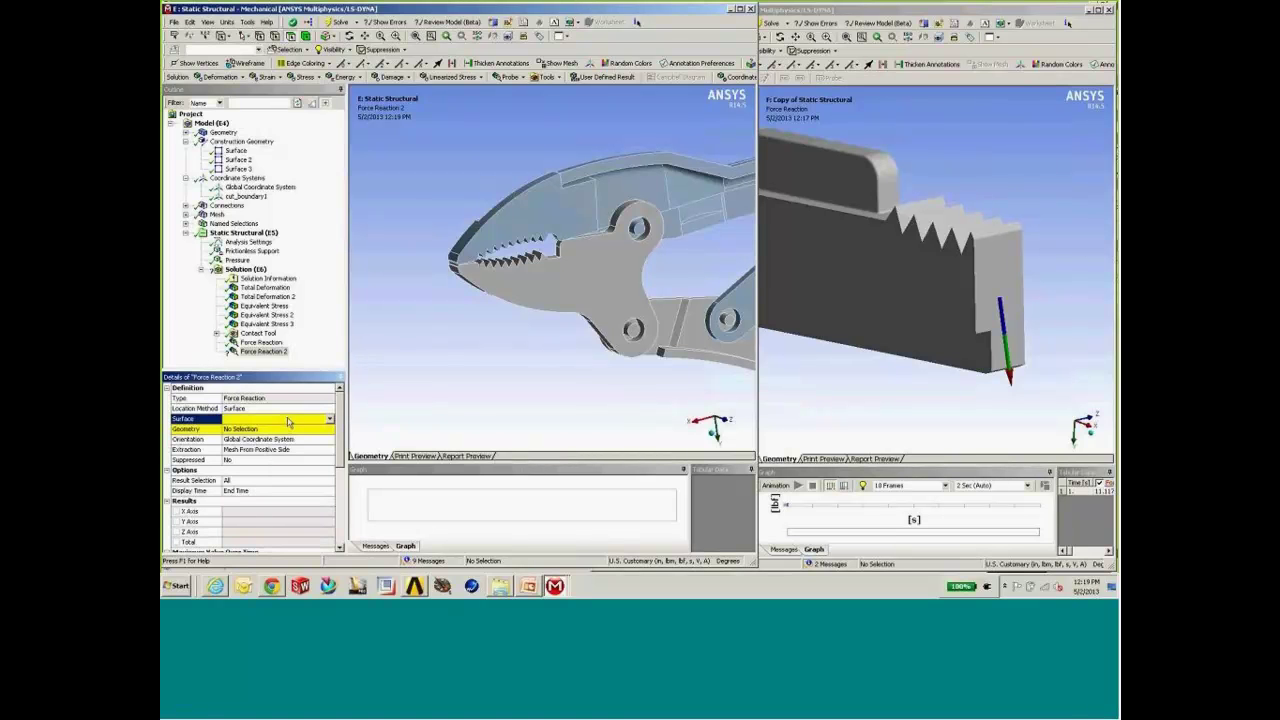
left_click(316, 424)
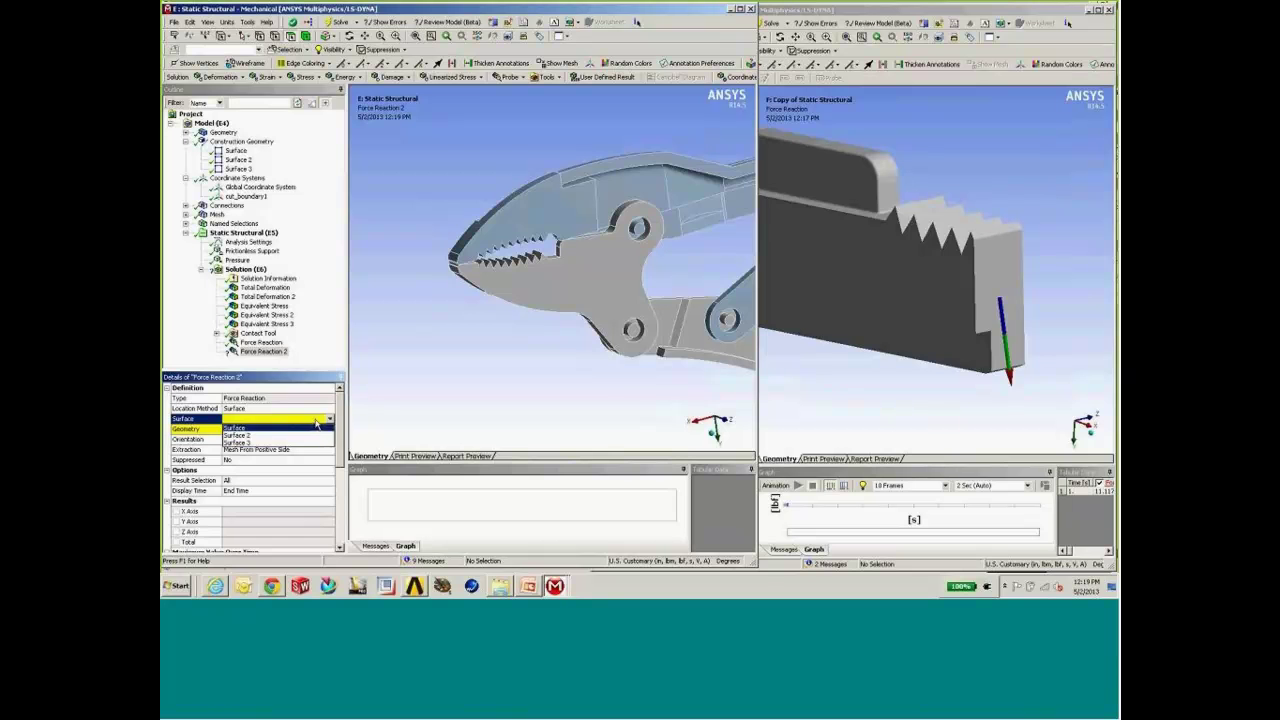
left_click(241, 438)
middle_click_drag(563, 206, 583, 224)
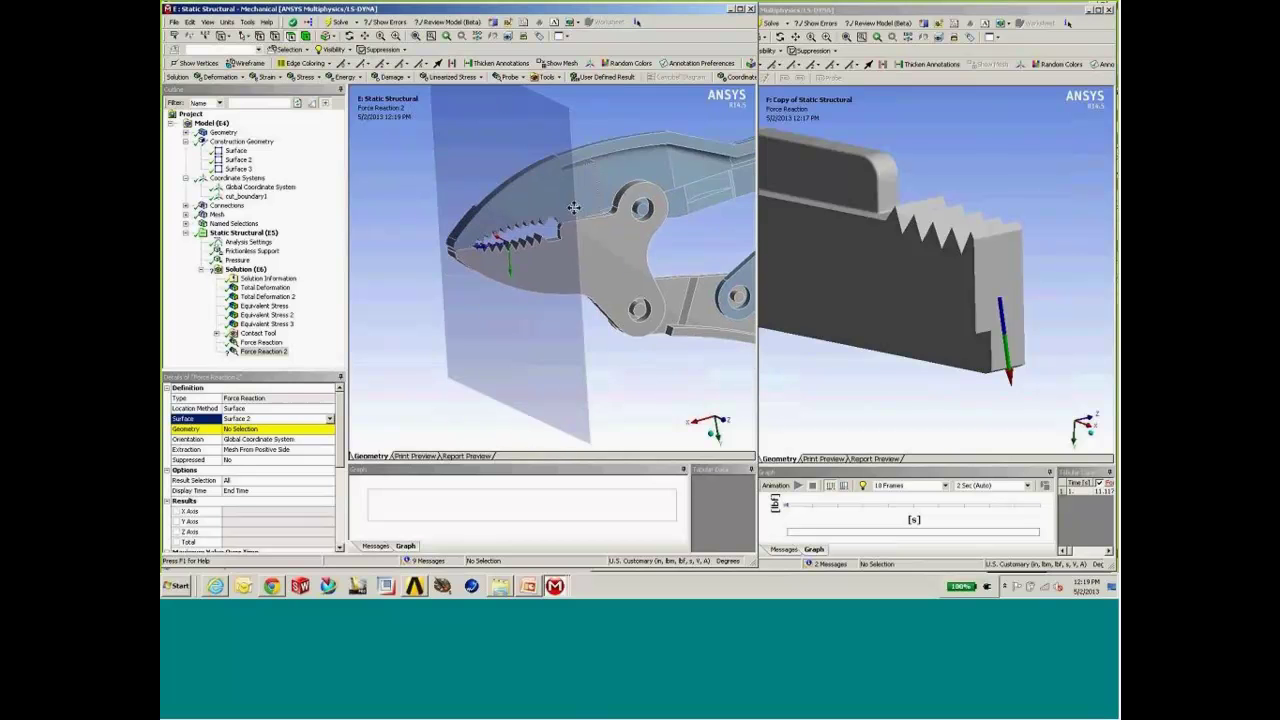
scroll(583, 224, "down", 1)
left_click(309, 431)
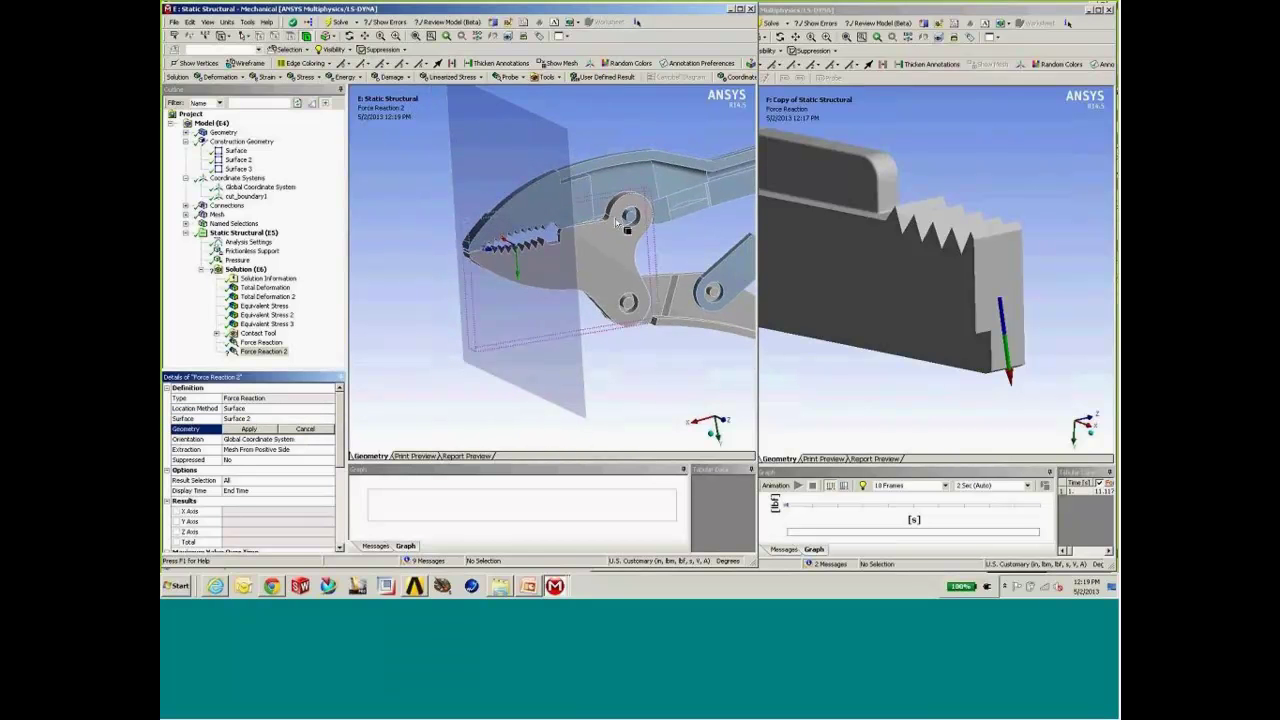
left_click(594, 259)
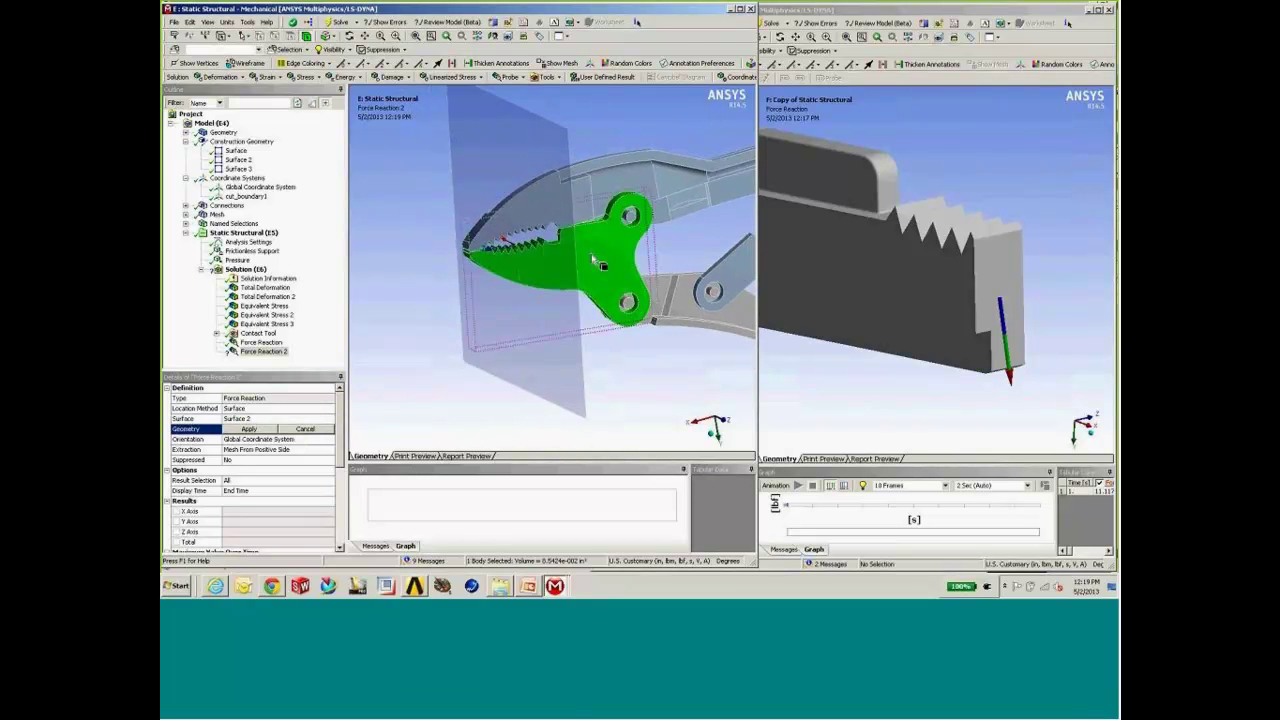
left_click(249, 428)
- Check the cut plane on the jaw and evaluate the Force Reaction 2 result of the full model
middle_click_drag(431, 372, 512, 319)
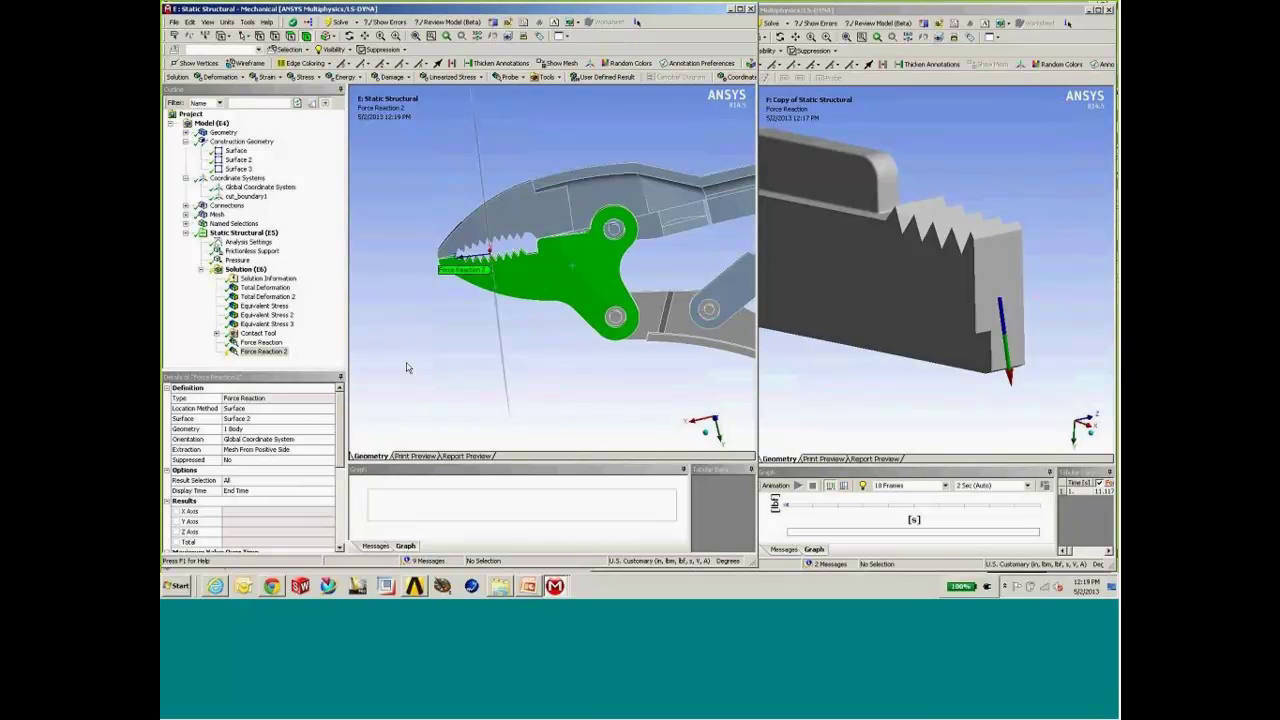
middle_click_drag(429, 345, 460, 335)
scroll(460, 335, "up", 2)
middle_click_drag(487, 291, 537, 288, "ctrl")
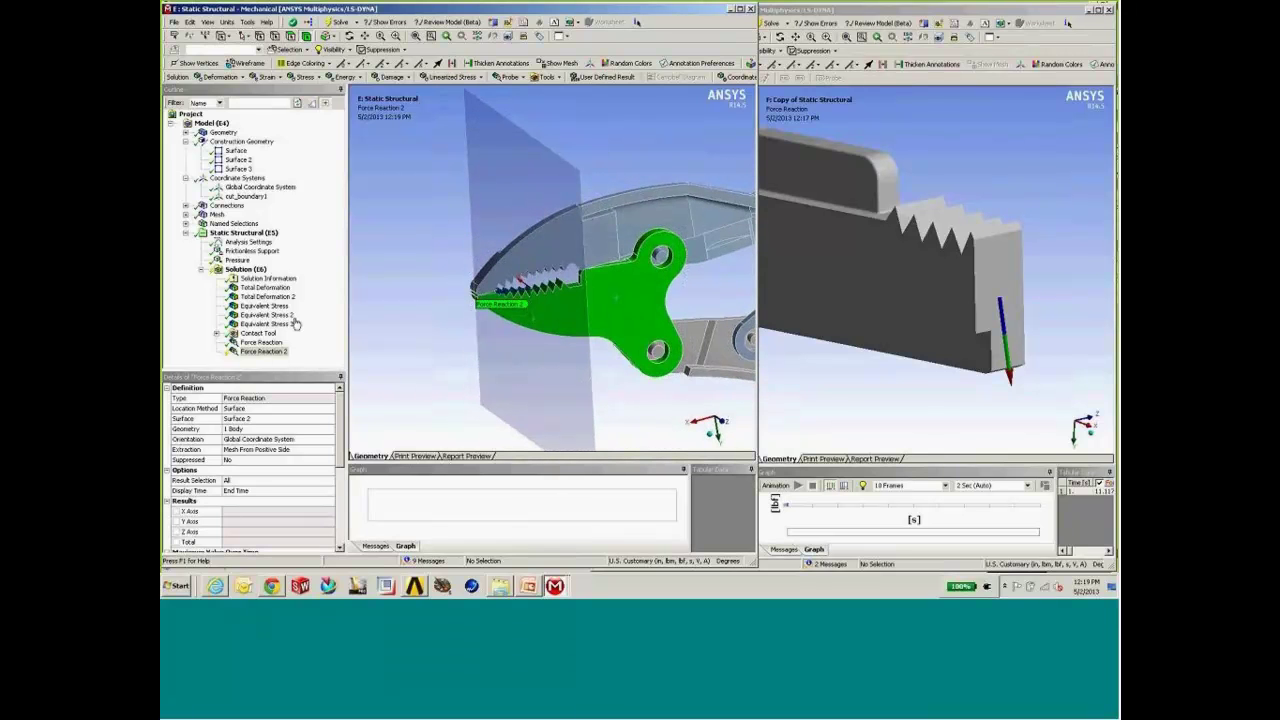
left_click(265, 352)
right_click(273, 355)
left_click(400, 366)
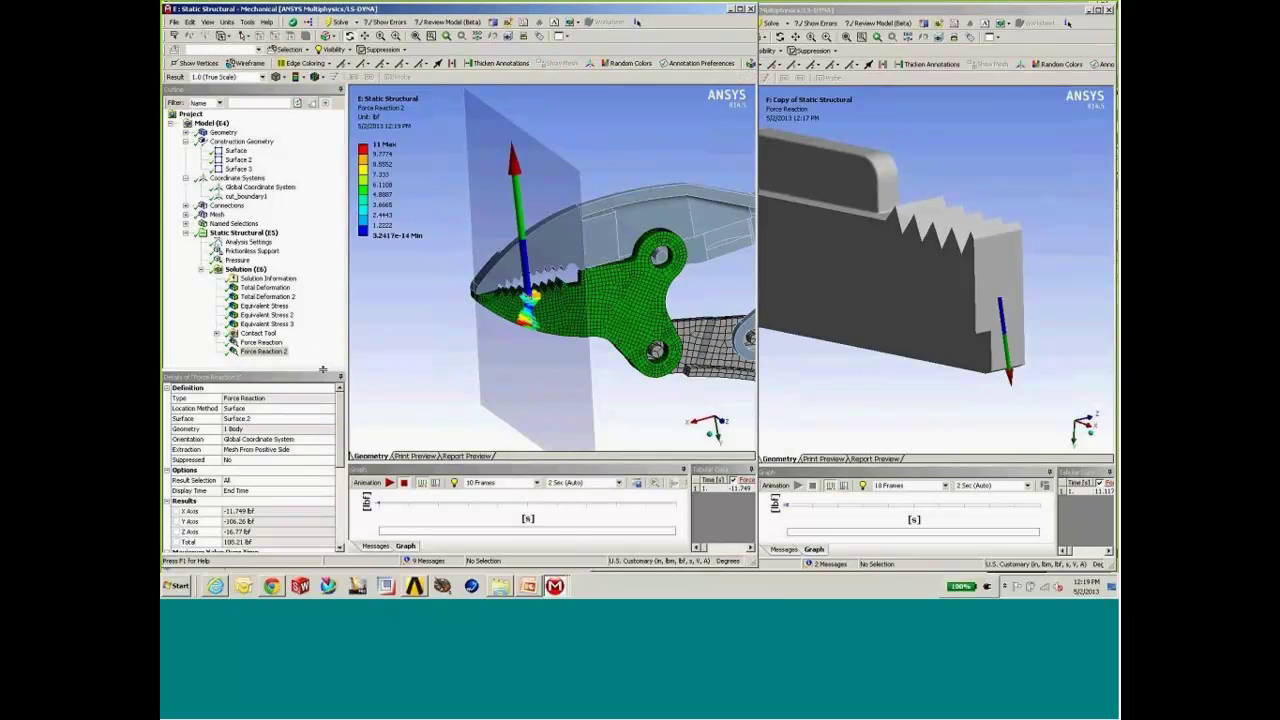
- Enlarge the force reaction details and narrow the full-model window so both models' reaction components show side by side
left_click_drag(324, 372, 324, 250)
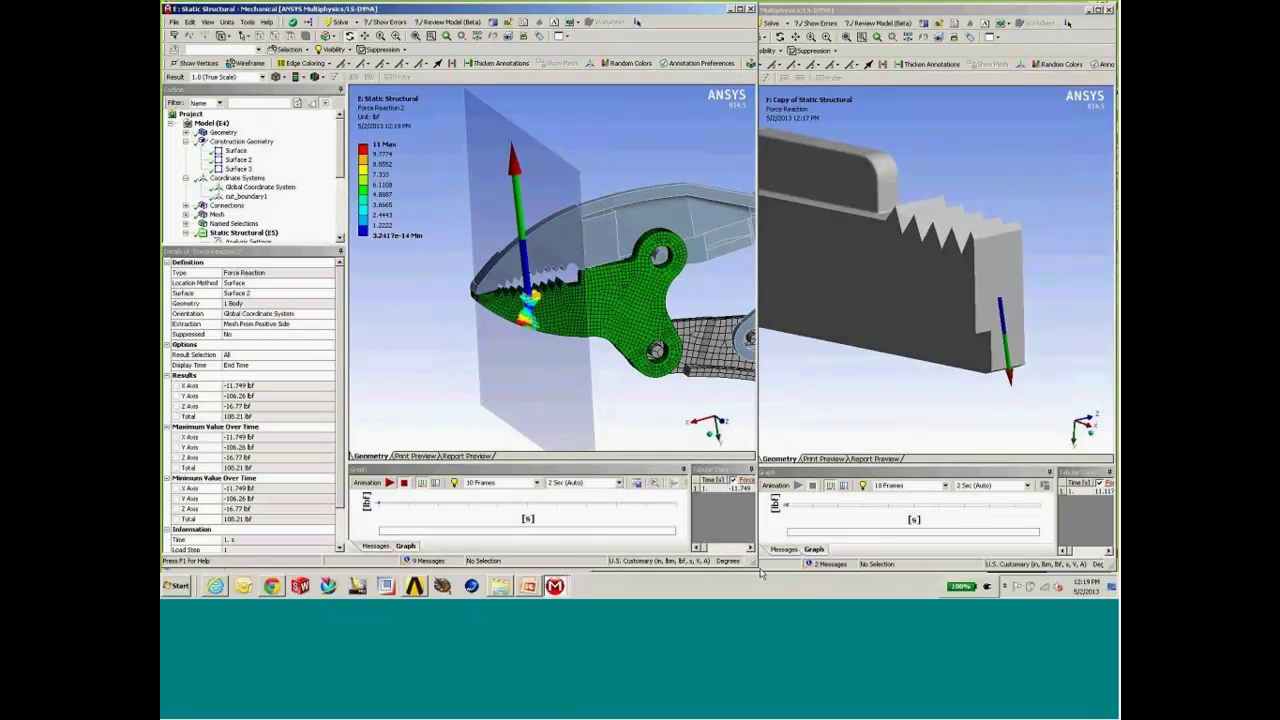
left_click_drag(760, 573, 592, 573)
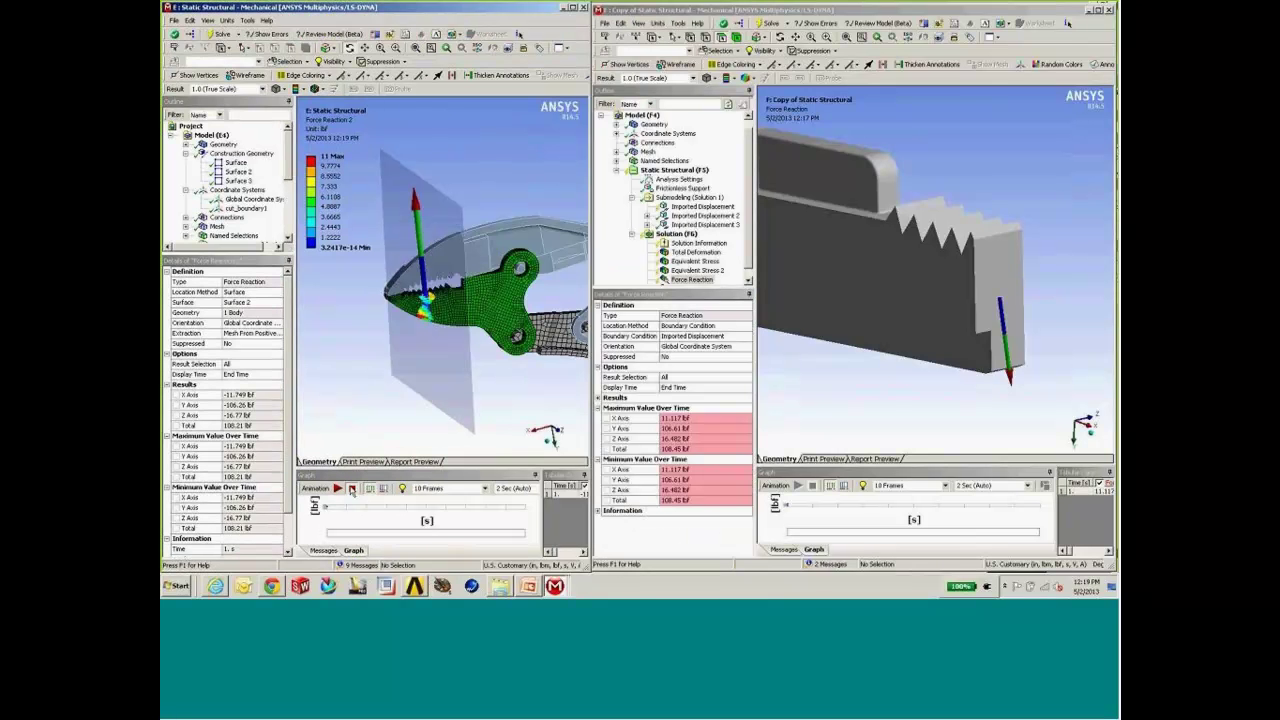
scroll(288, 478, "down", 1)
- Examine the force vectors on the cut plane through the full model's jaw, close up and from several angles
scroll(455, 238, "up", 5)
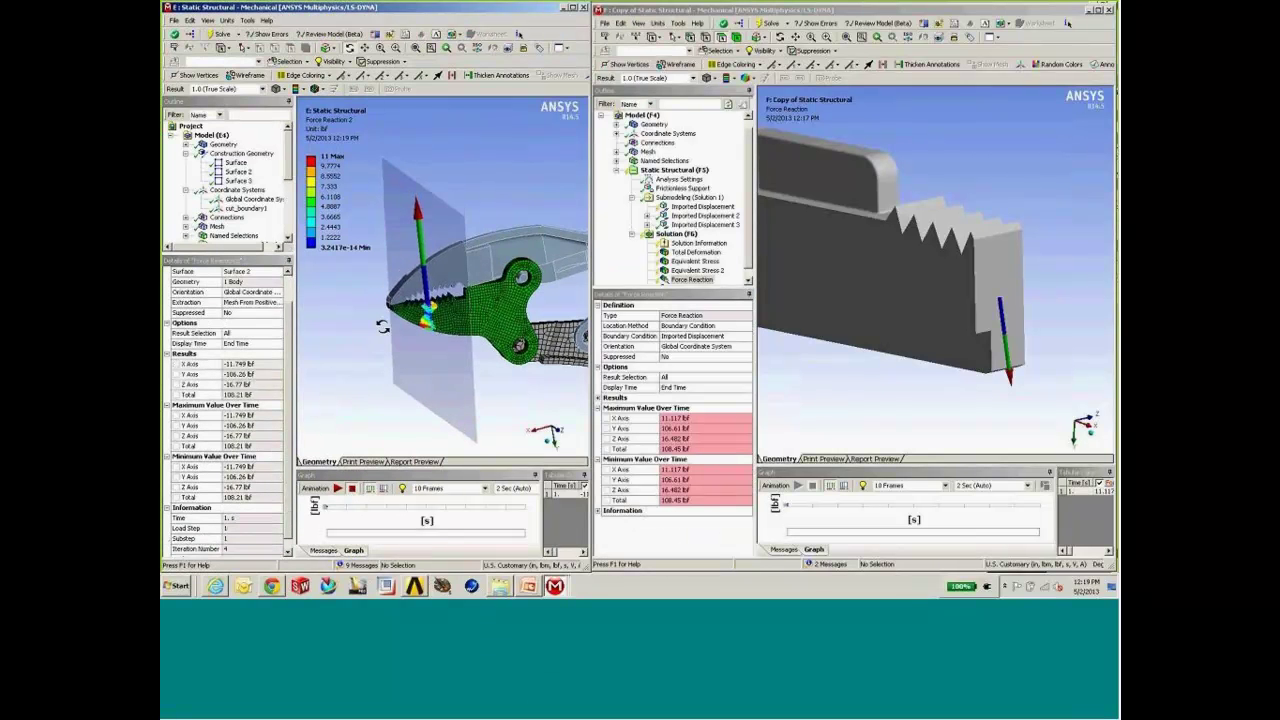
scroll(455, 238, "up", 3)
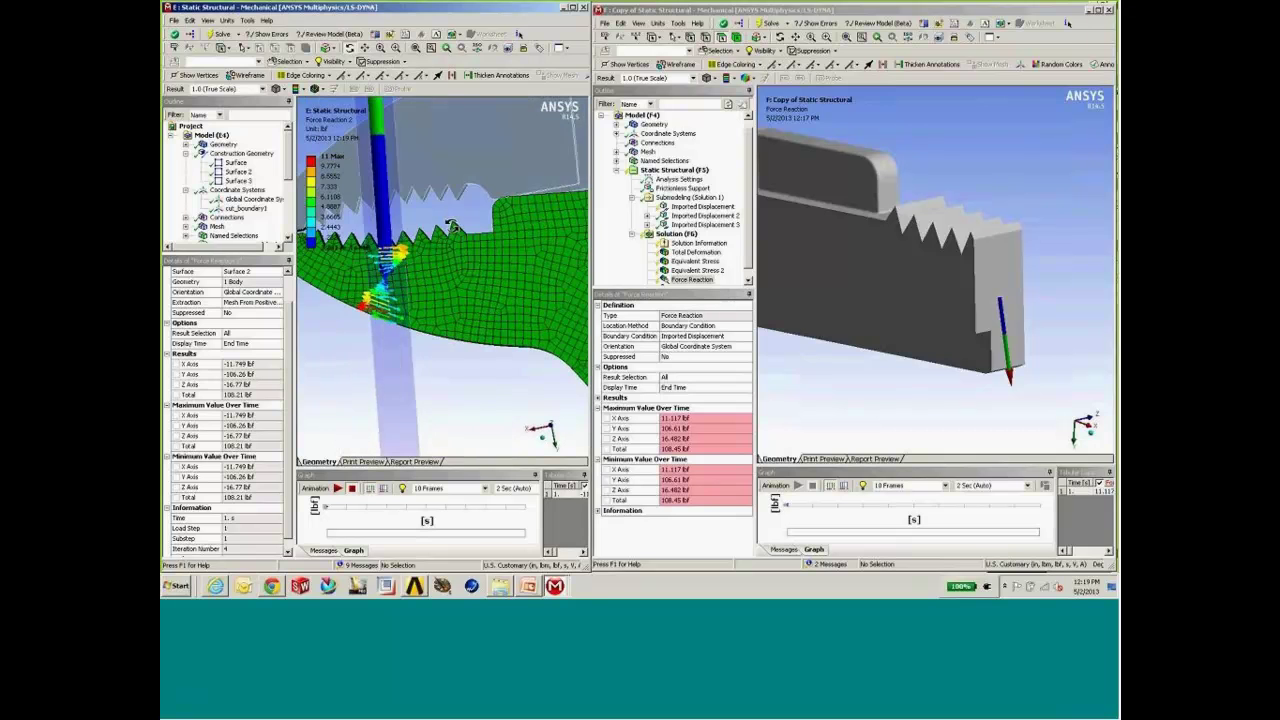
scroll(452, 226, "down", 8)
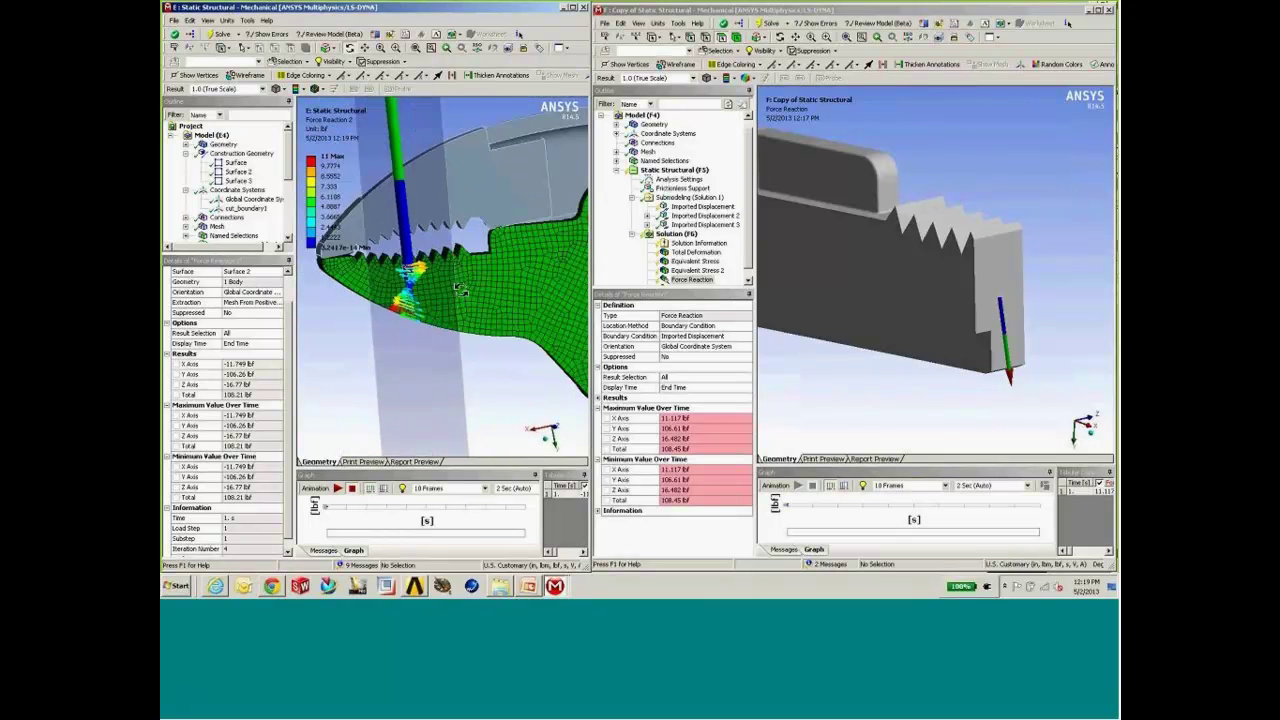
middle_click_drag(455, 294, 451, 252)
middle_click_drag(503, 307, 440, 300)
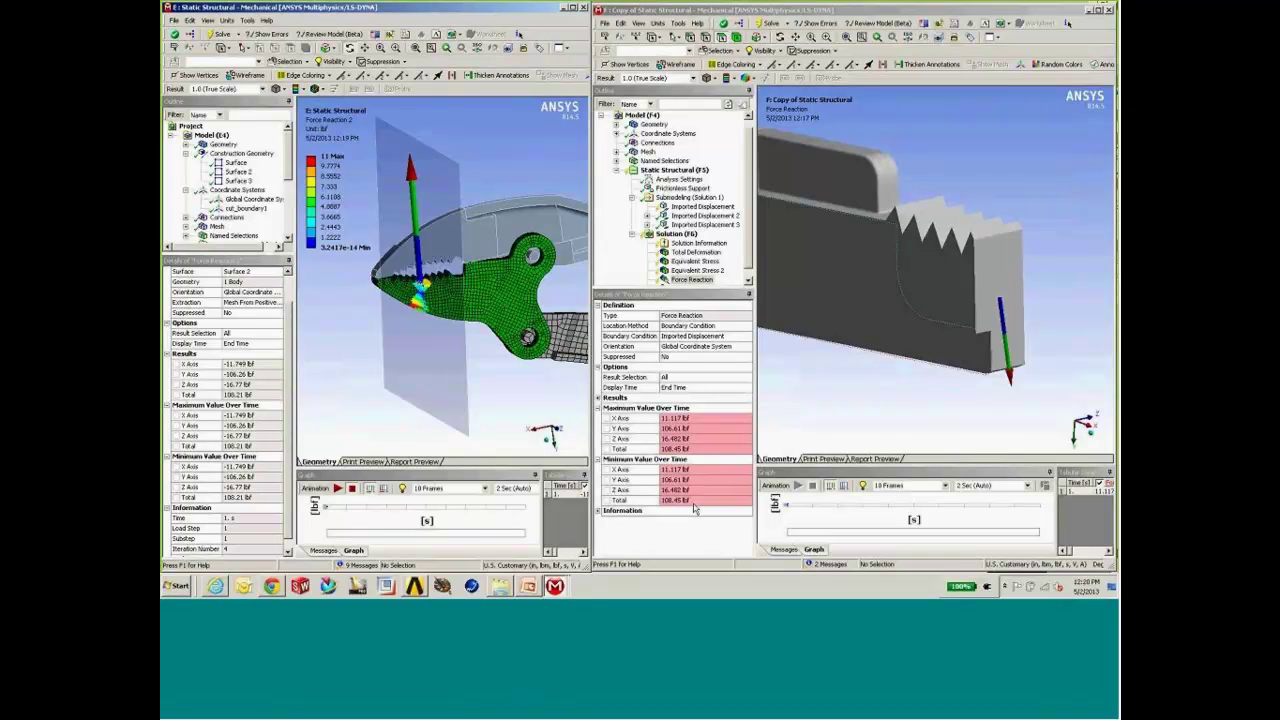
- Switch to the submodel's Mechanical window, select Force Reaction 2 under Solution (F6) and inspect the cut face it is scoped to
left_click(604, 264)
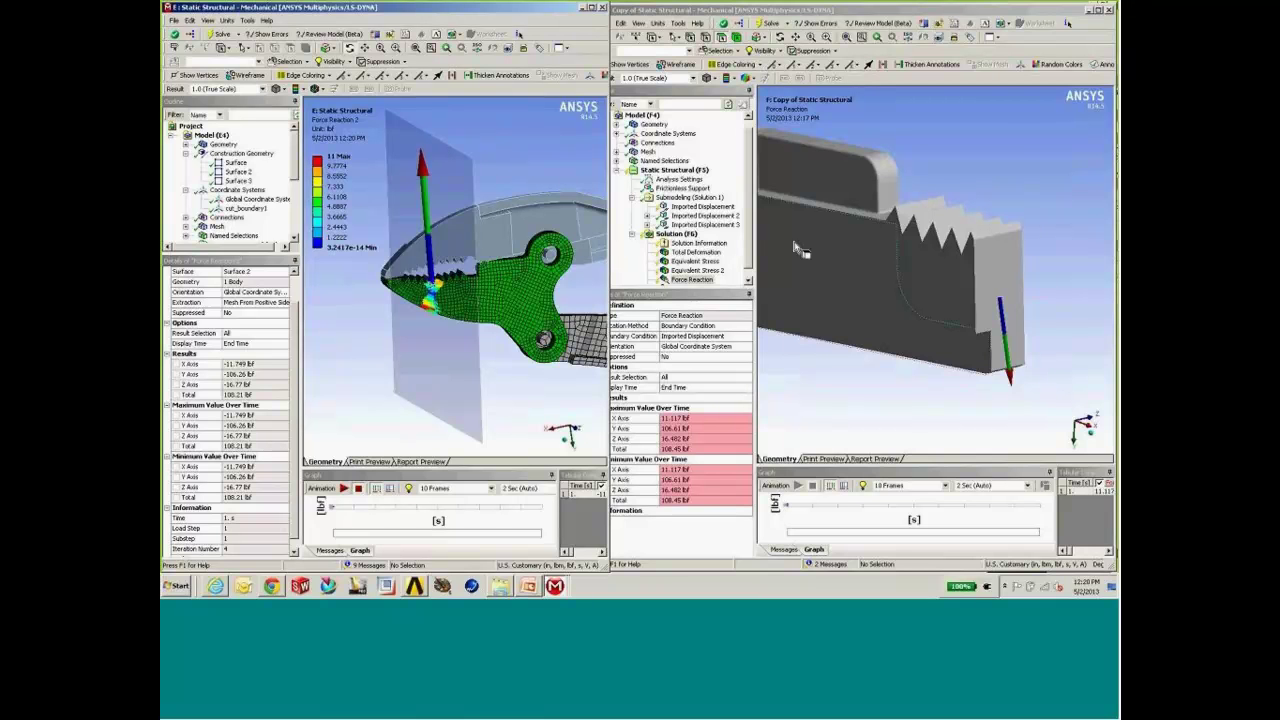
left_click(750, 257)
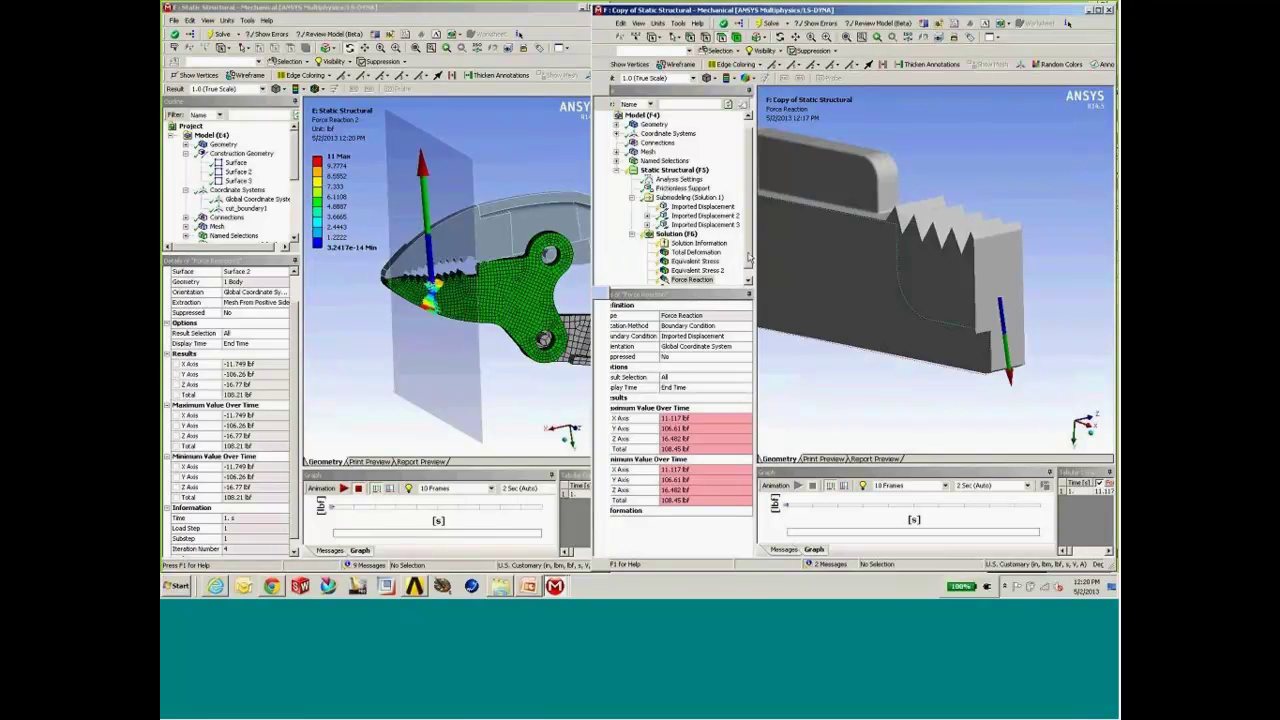
scroll(750, 260, "down", 1)
left_click(695, 261)
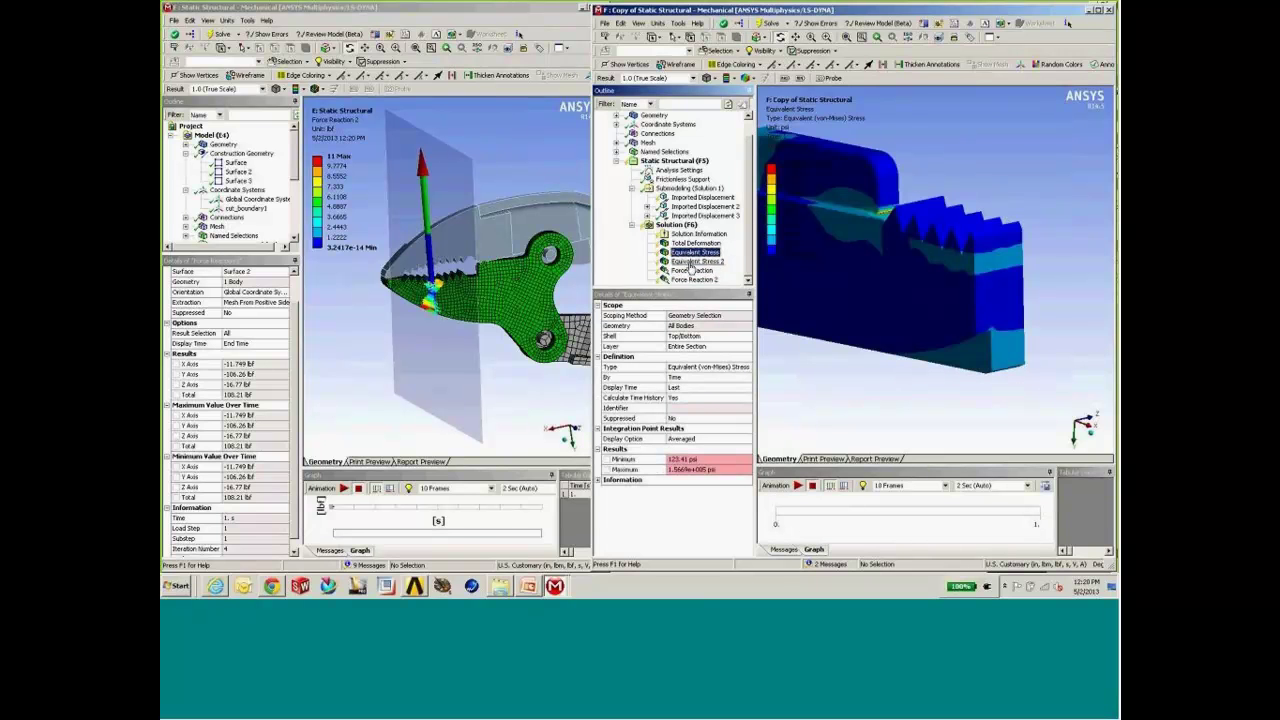
left_click(694, 279)
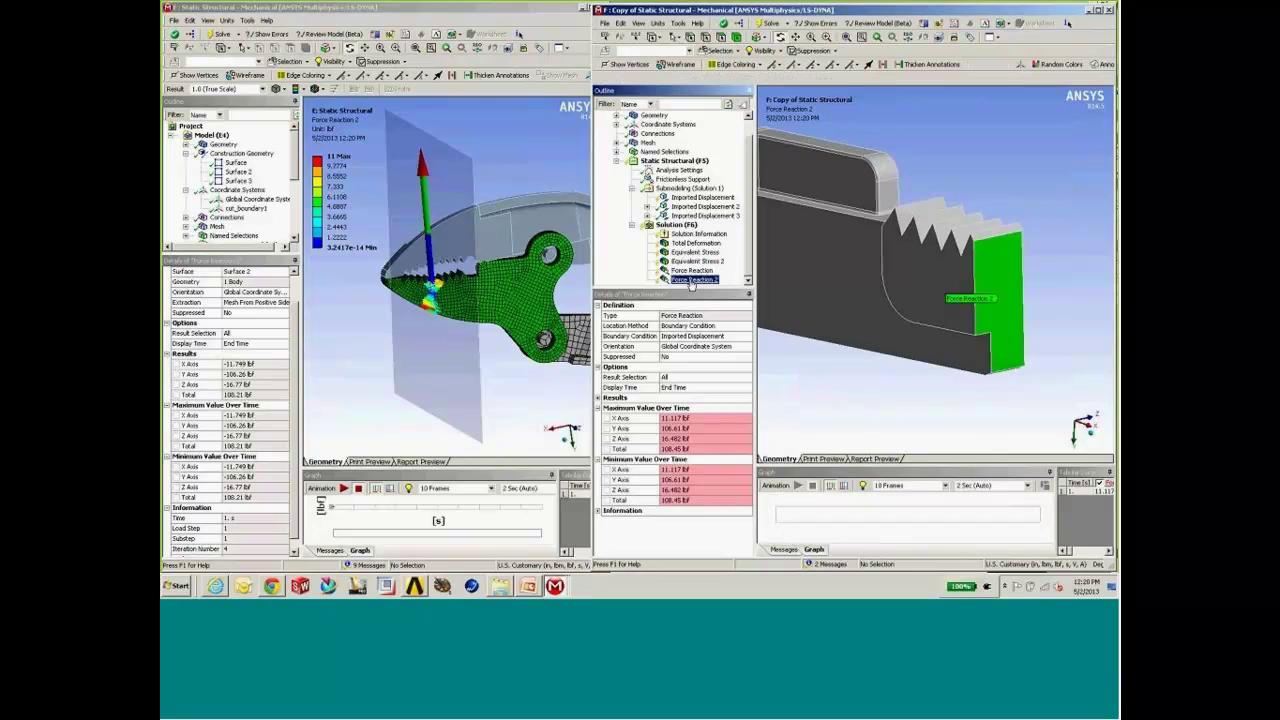
middle_click_drag(800, 240, 706, 262)
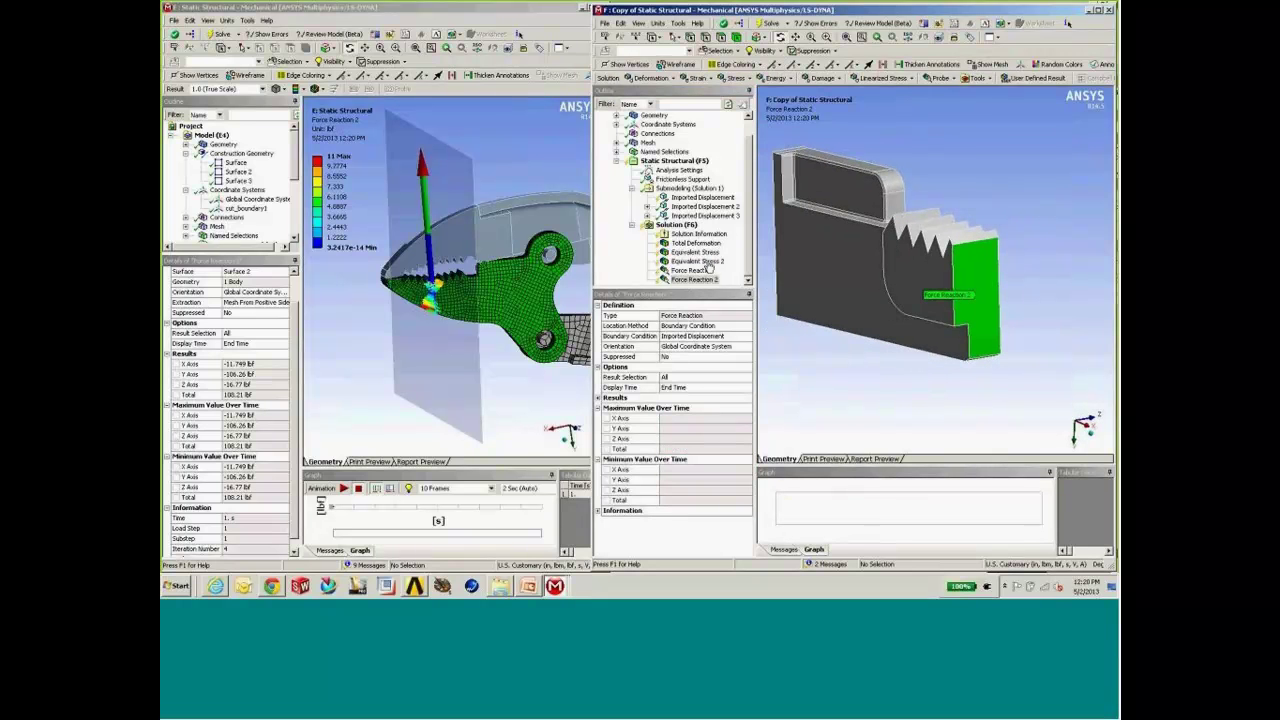
middle_click_drag(878, 264, 968, 262)
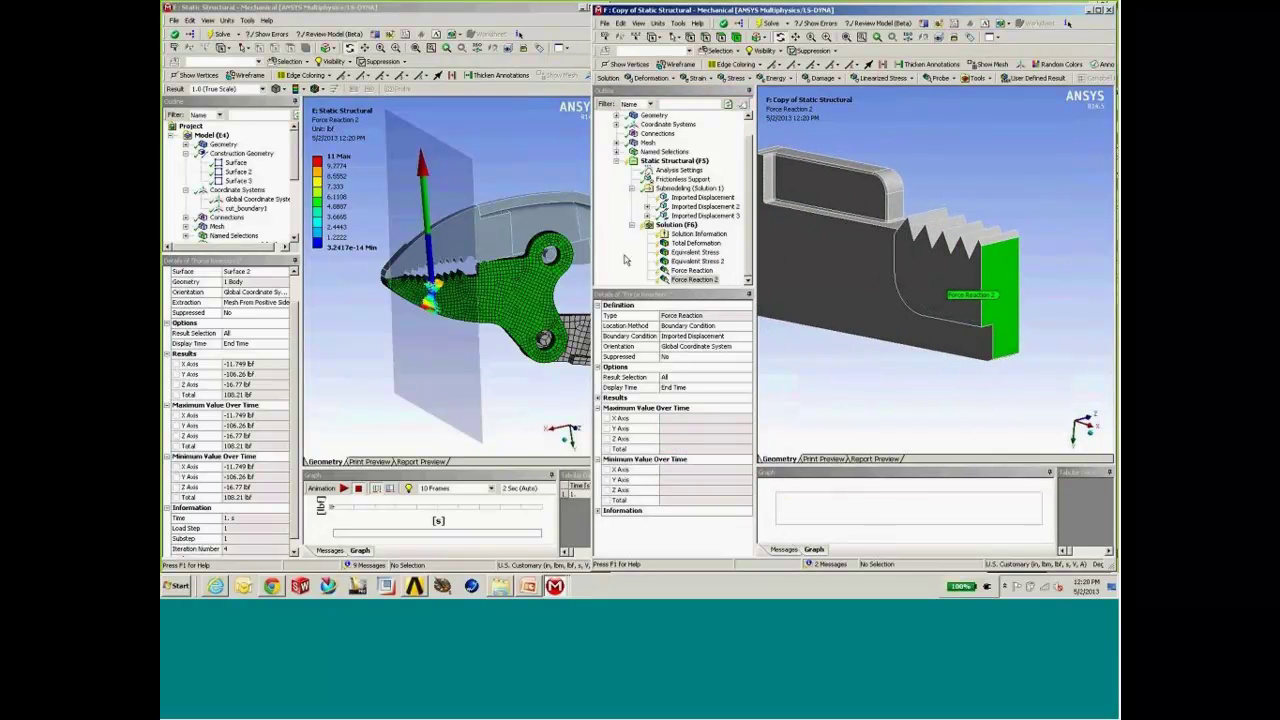
- Display the full model's Equivalent Stress 3 result and examine the stress contours on the cut surface through the jaw up close
left_click_drag(295, 152, 295, 227)
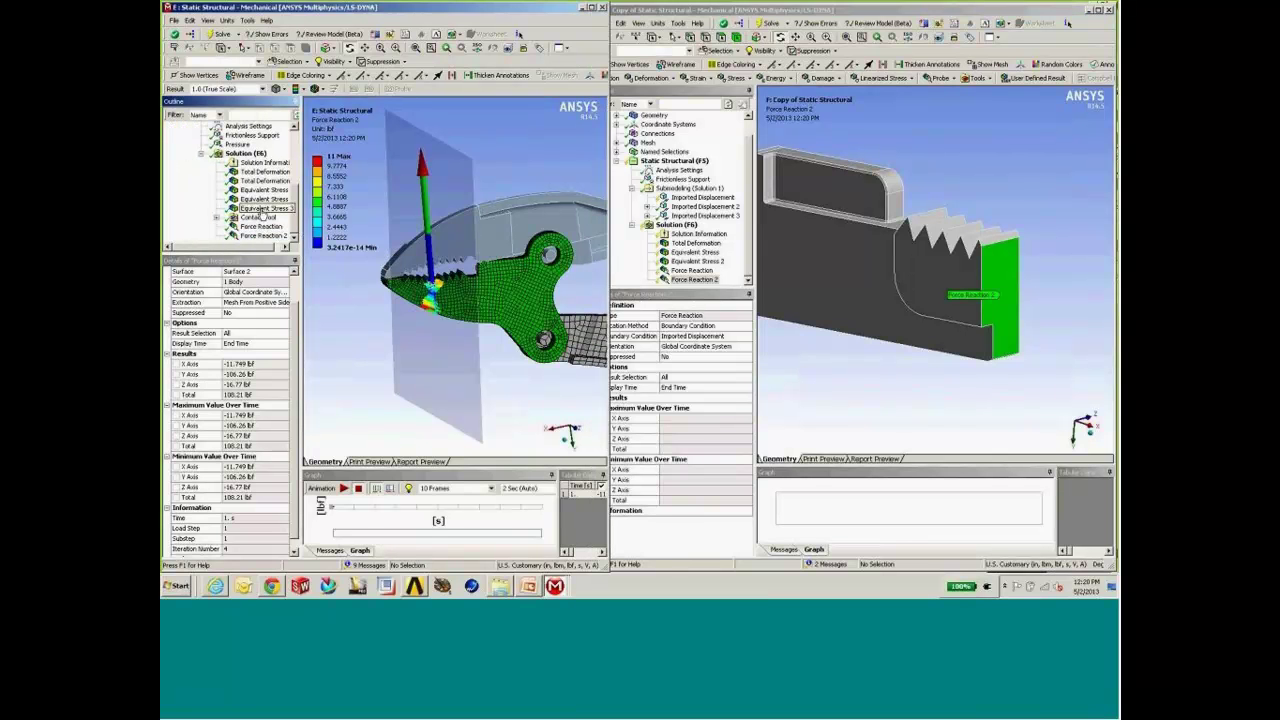
left_click(264, 208)
middle_click_drag(572, 300, 512, 374, "ctrl")
scroll(470, 237, "up", 5)
scroll(491, 314, "up", 3)
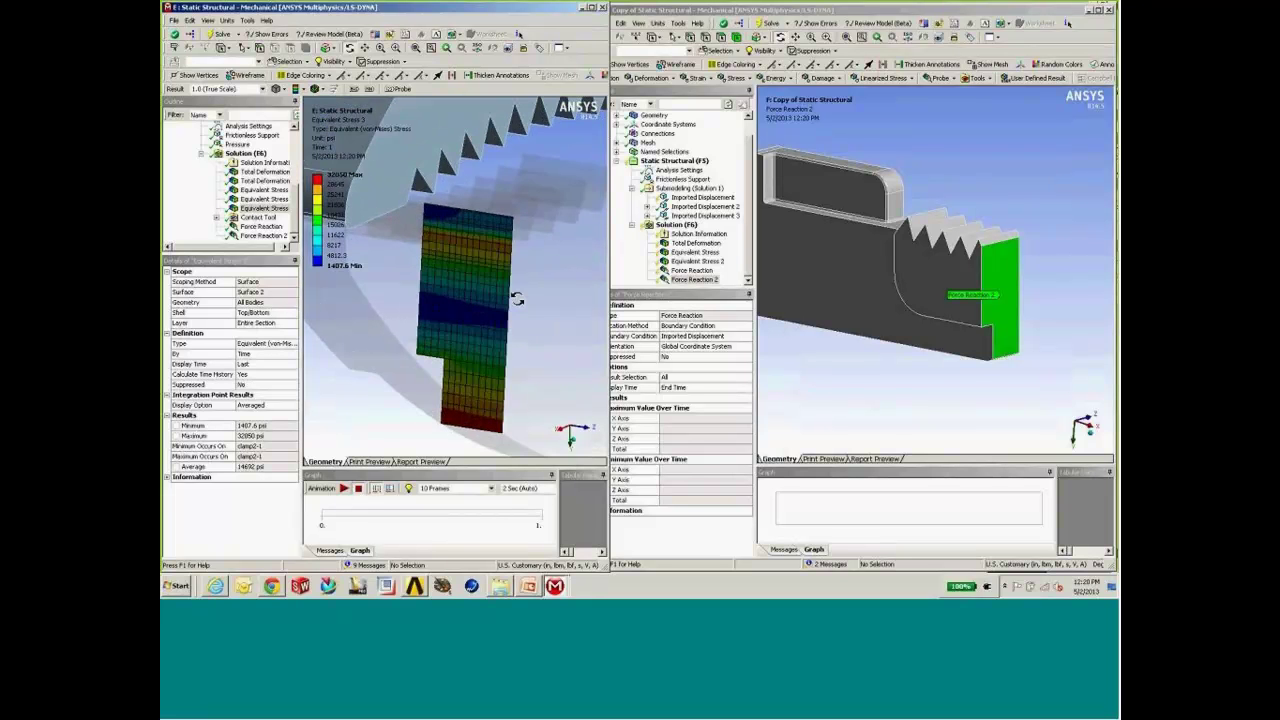
middle_click_drag(514, 294, 419, 263, "ctrl")
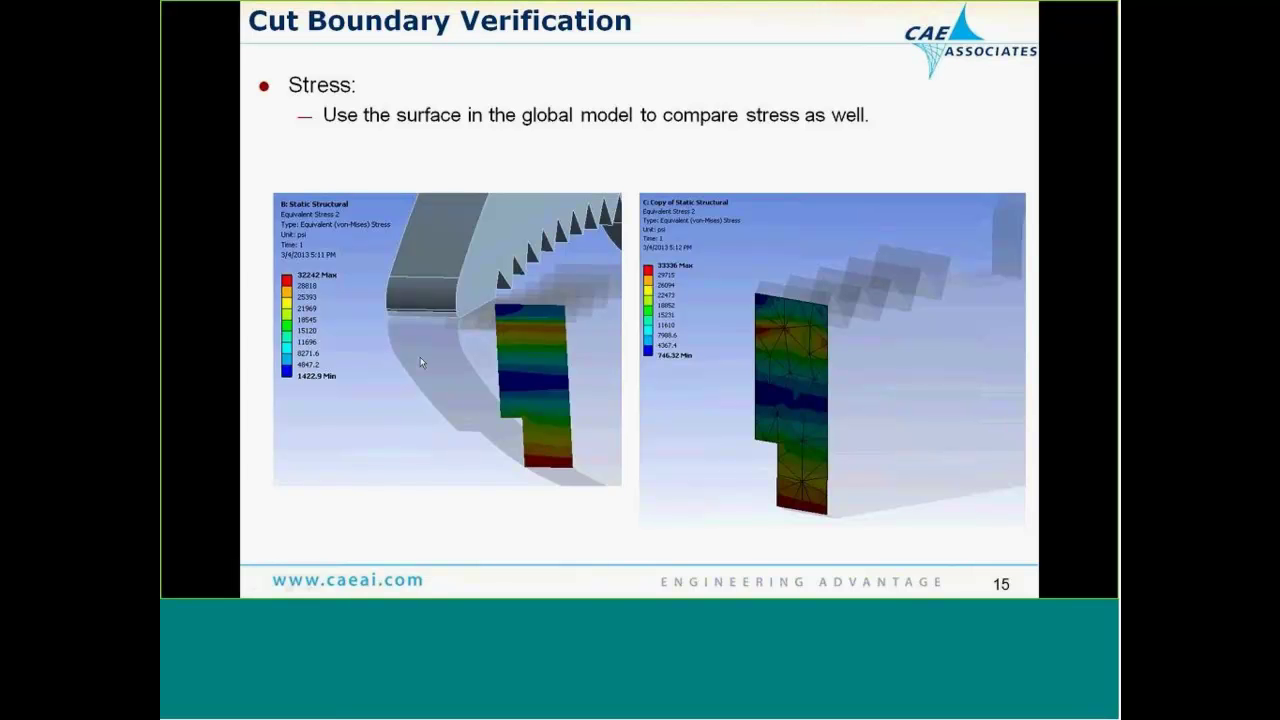
left_click(769, 390)
left_click(771, 408)
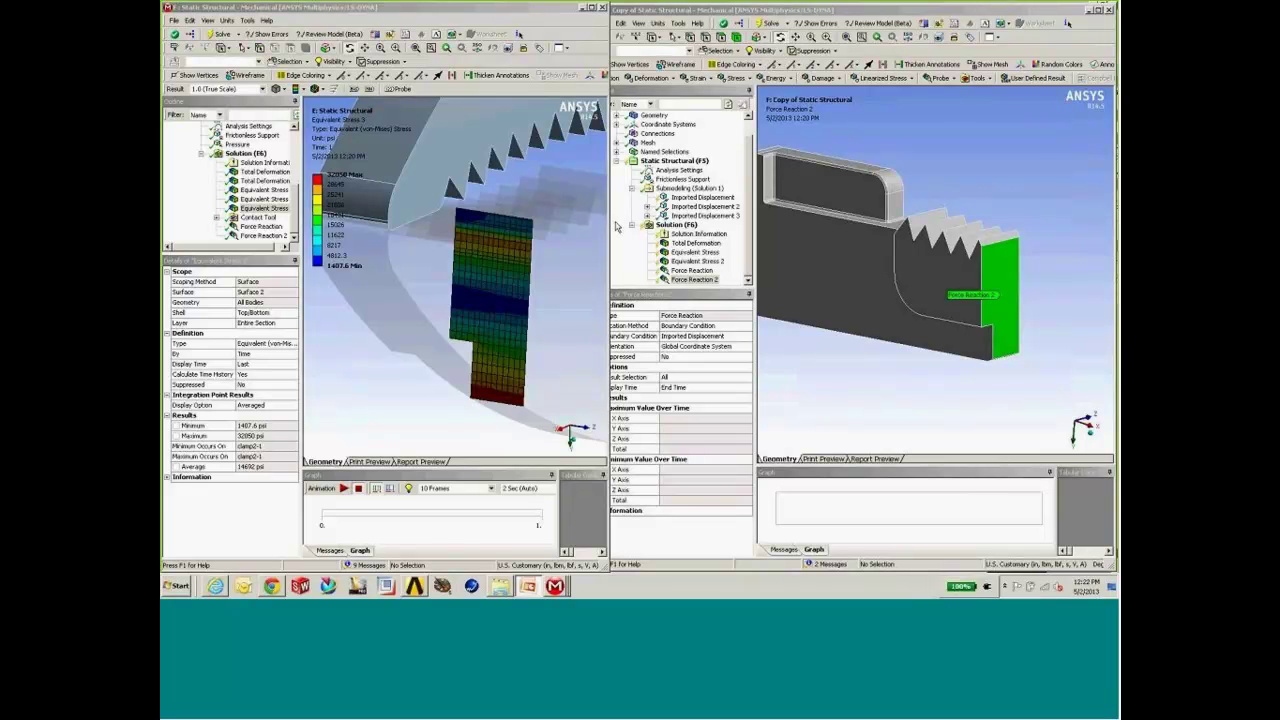
- Move the Mechanical windows aside, switch to the Workbench project, open its Parameter Set and inspect Parameter Chart 0 of maximum equivalent stress versus face sizing element size
left_click(304, 213)
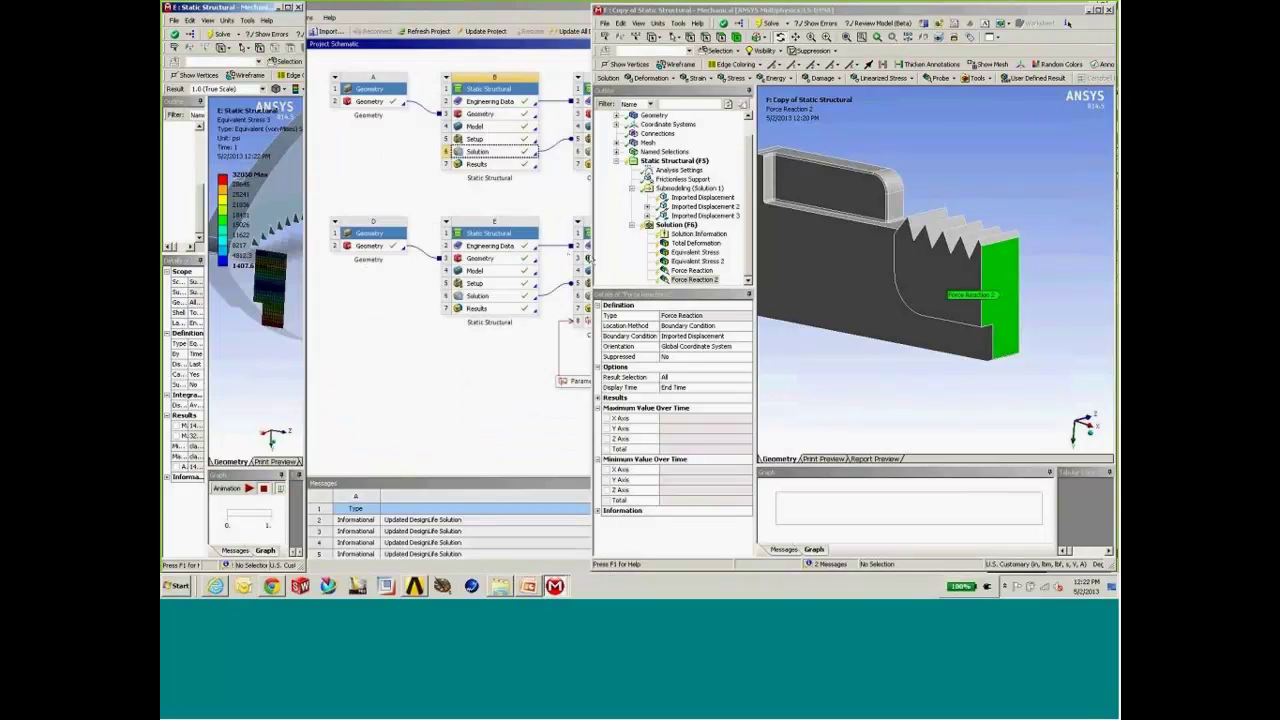
left_click_drag(592, 257, 459, 250)
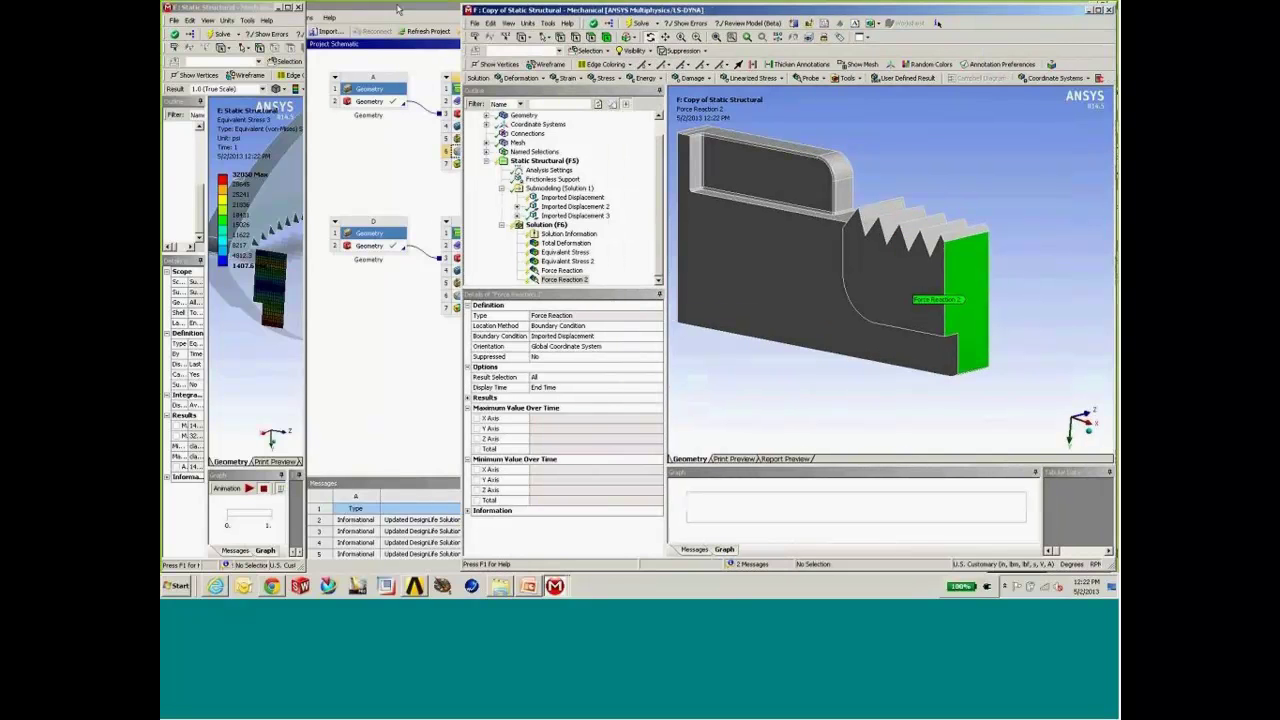
left_click(424, 338)
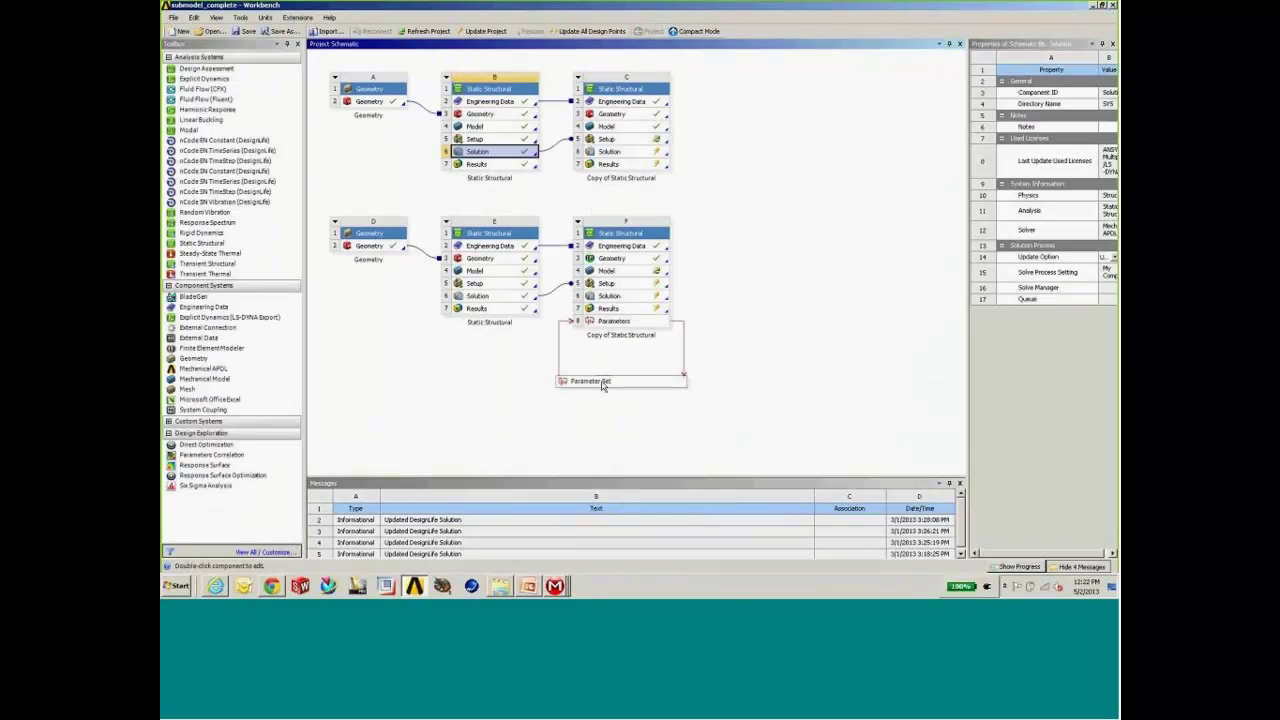
double_click(603, 382)
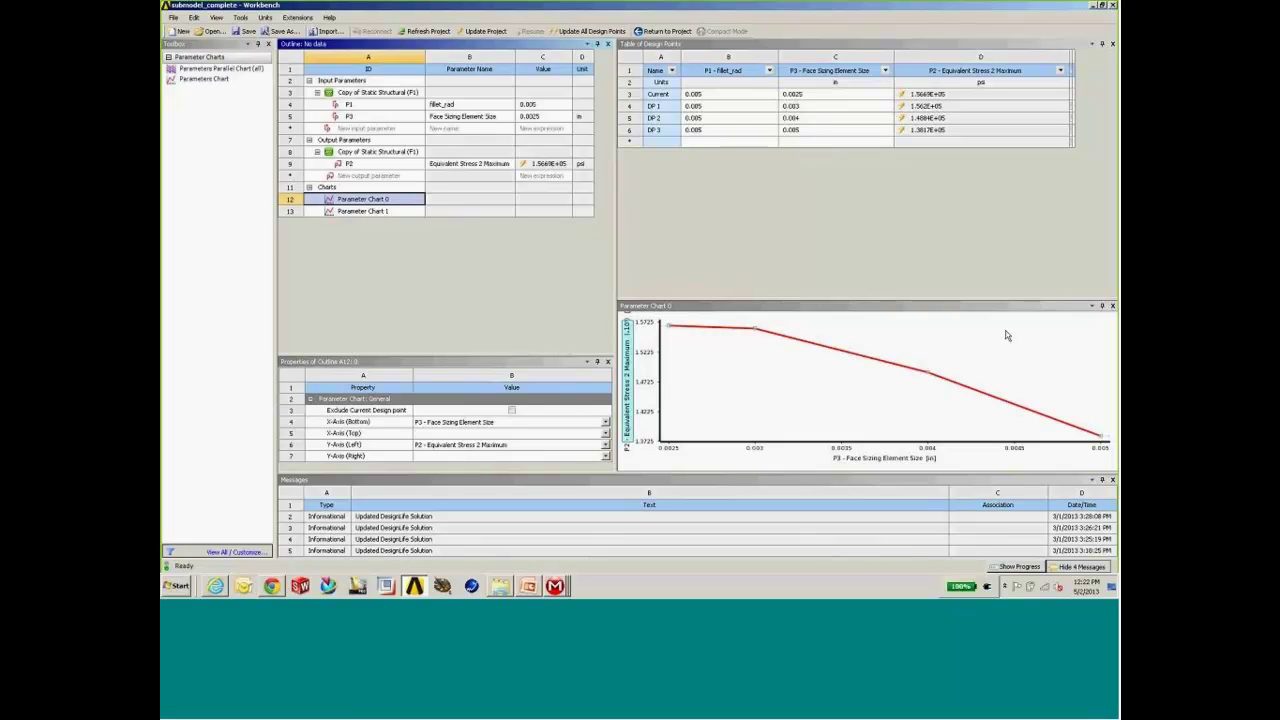
mouse_move(1104, 439)
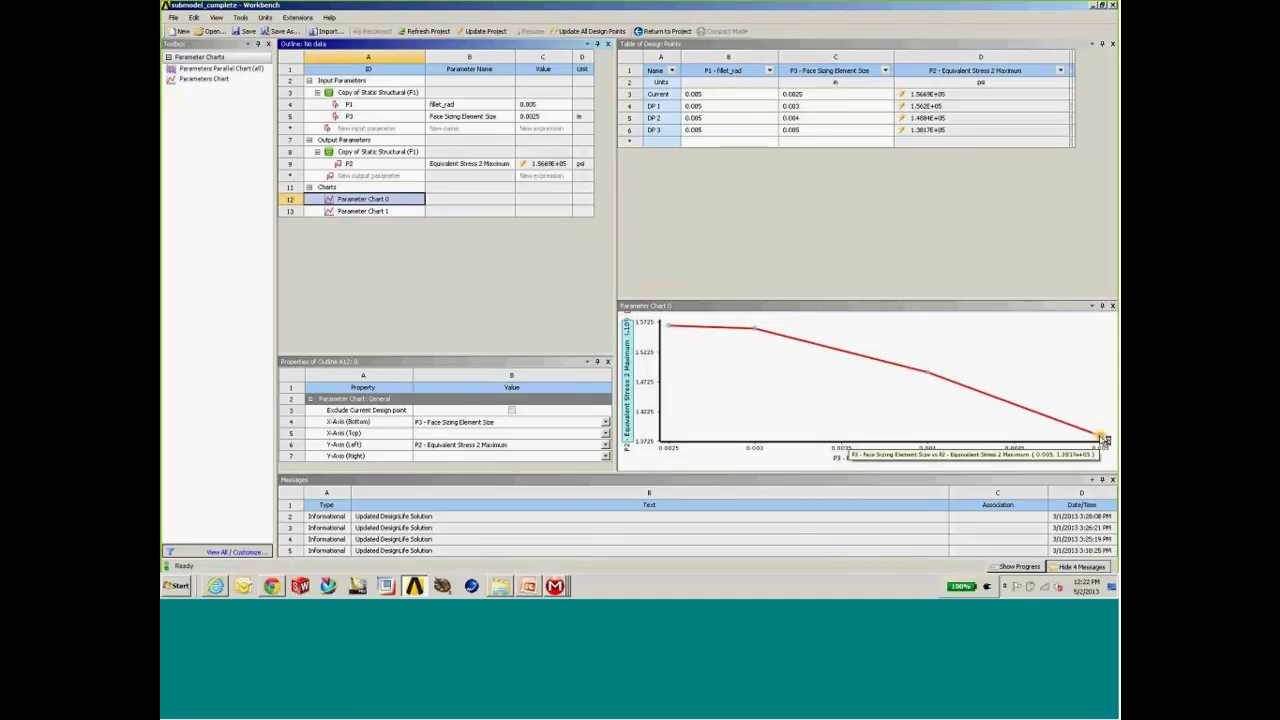